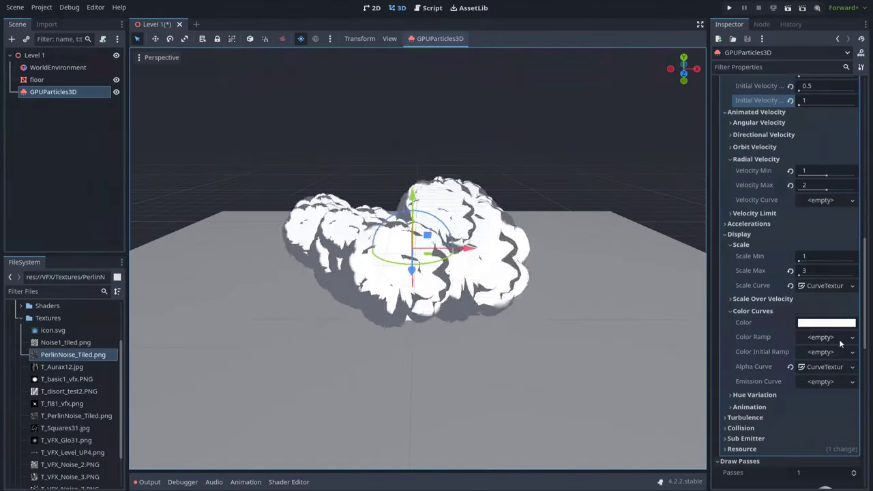
# Add a new GradientTexture1D as the particles' color ramp and set the raw red value of its black gradient stop to 0.4.
pyautogui.click(842, 339)
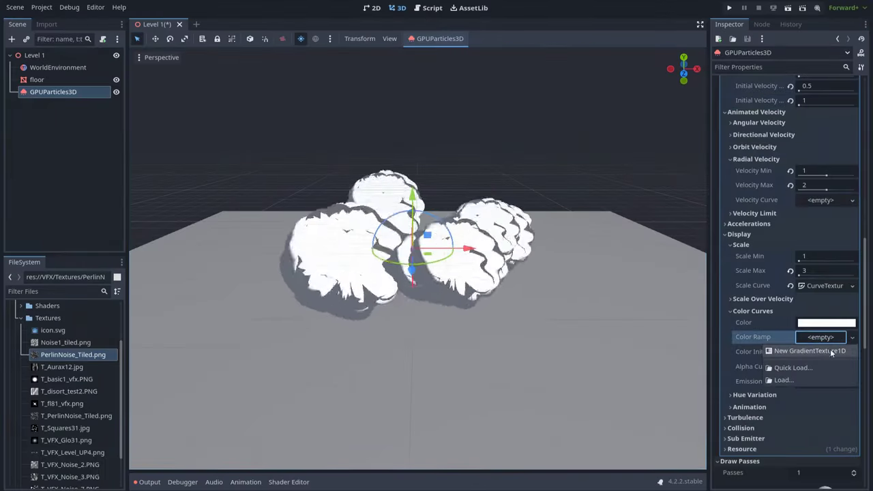
pyautogui.click(794, 351)
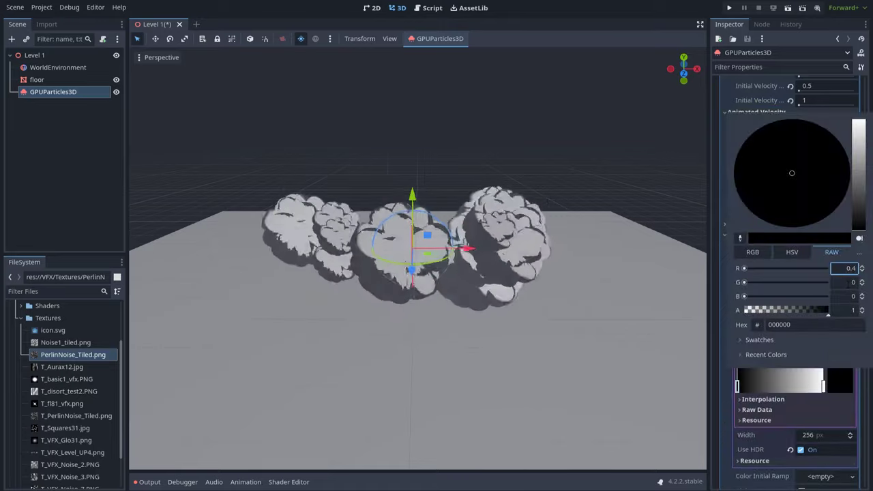
pyautogui.press('Tab')
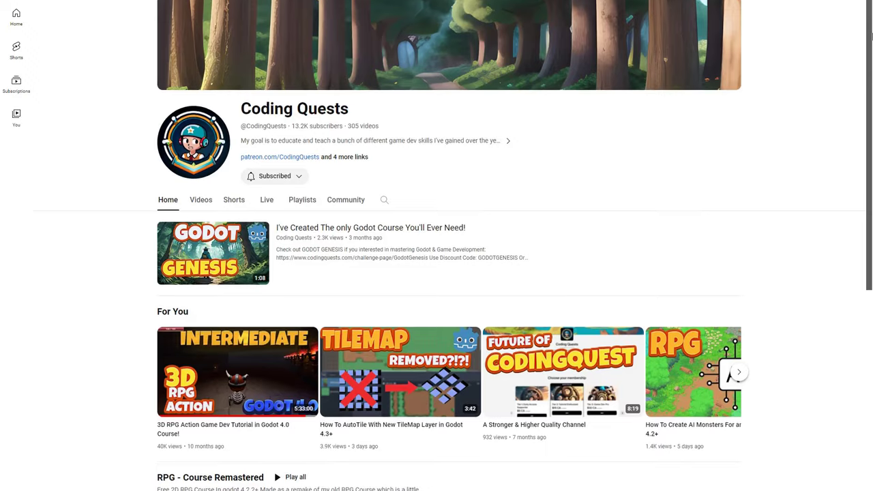
pyautogui.scroll(-4, 450, 273)
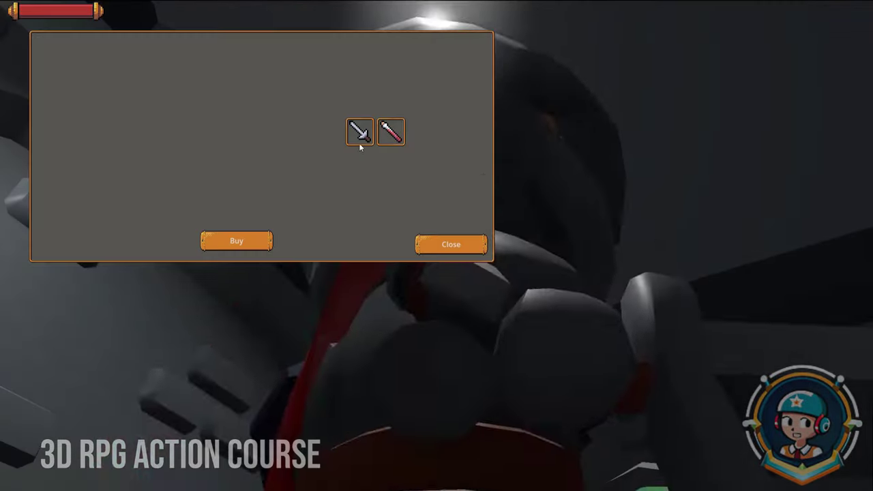
pyautogui.click(358, 142)
pyautogui.click(451, 244)
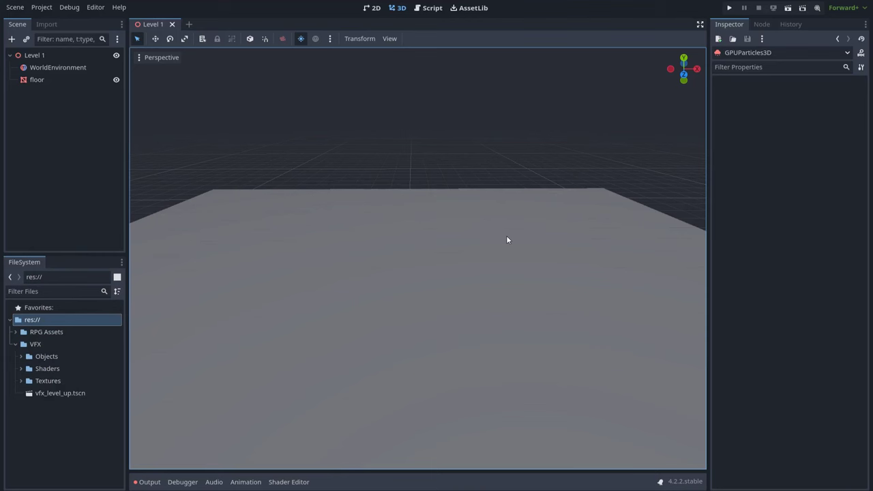
# Add a GPUParticles3D node under Level 1 and raise it above the floor.
pyautogui.moveTo(507, 238); pyautogui.dragTo(520, 260, button='middle')
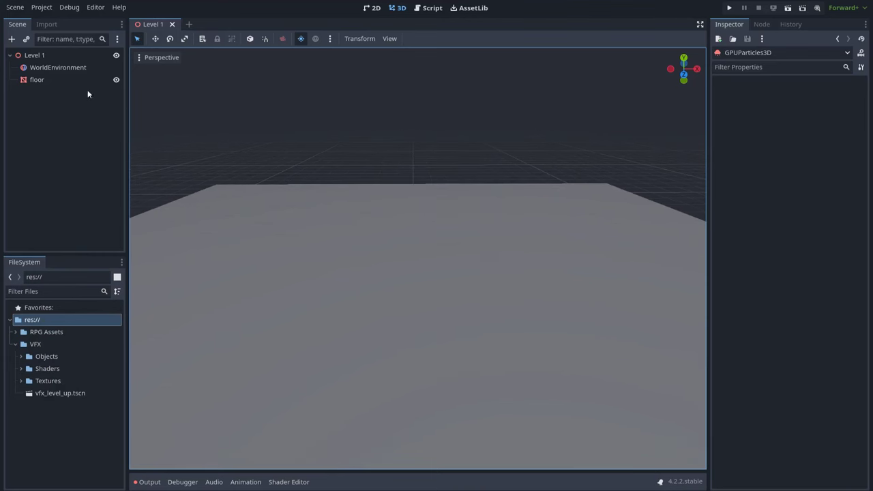
pyautogui.click(48, 55)
pyautogui.hotkey('ctrl', 'a')
pyautogui.write('gpu')
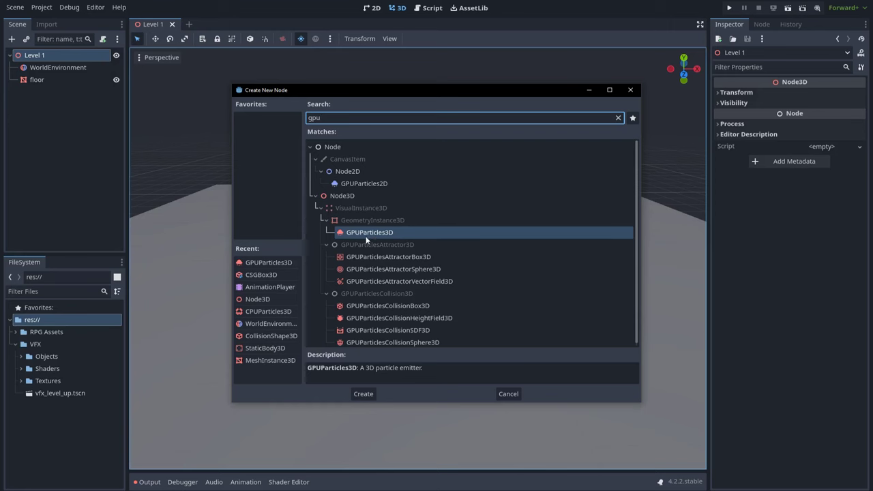
pyautogui.doubleClick(376, 233)
pyautogui.moveTo(412, 230); pyautogui.dragTo(405, 161)
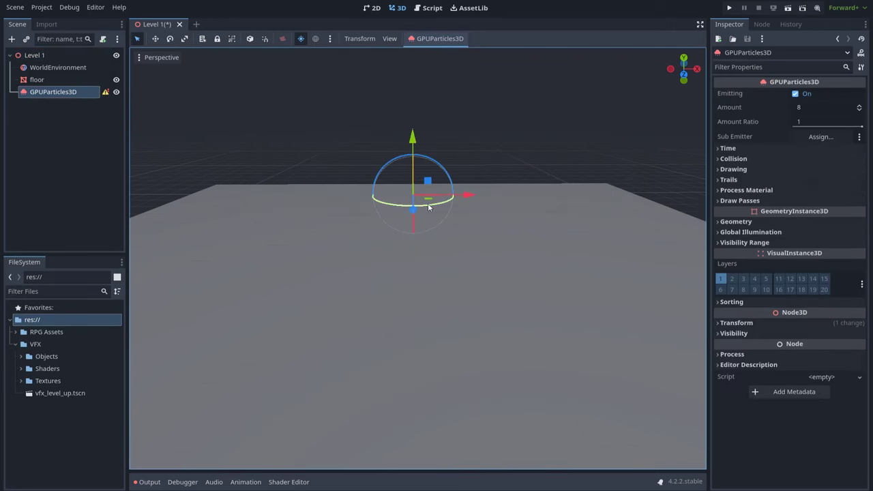
# Give the GPUParticles3D node a new ParticleProcessMaterial and use a new SphereMesh for draw pass 1.
pyautogui.click(772, 191)
pyautogui.click(820, 202)
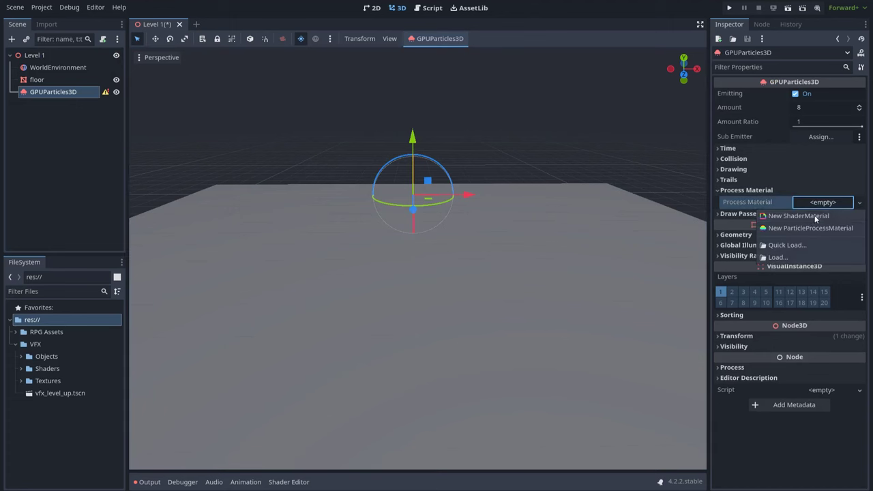
pyautogui.click(818, 230)
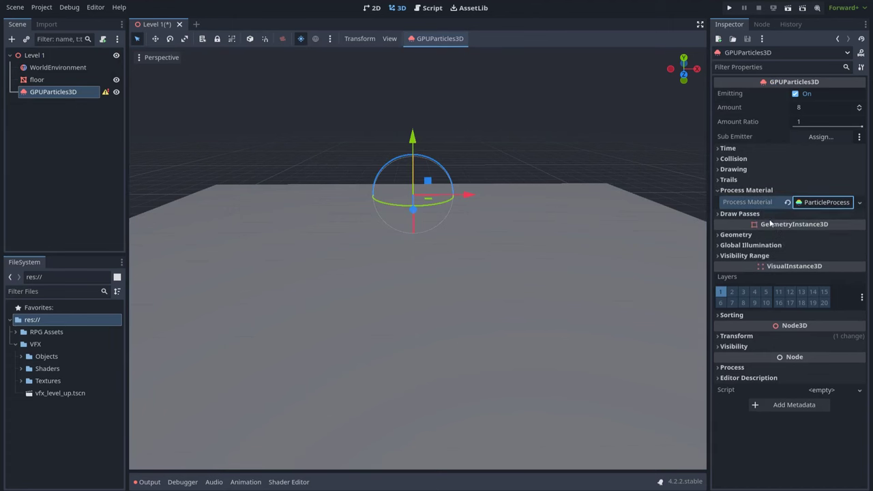
pyautogui.click(761, 214)
pyautogui.click(825, 241)
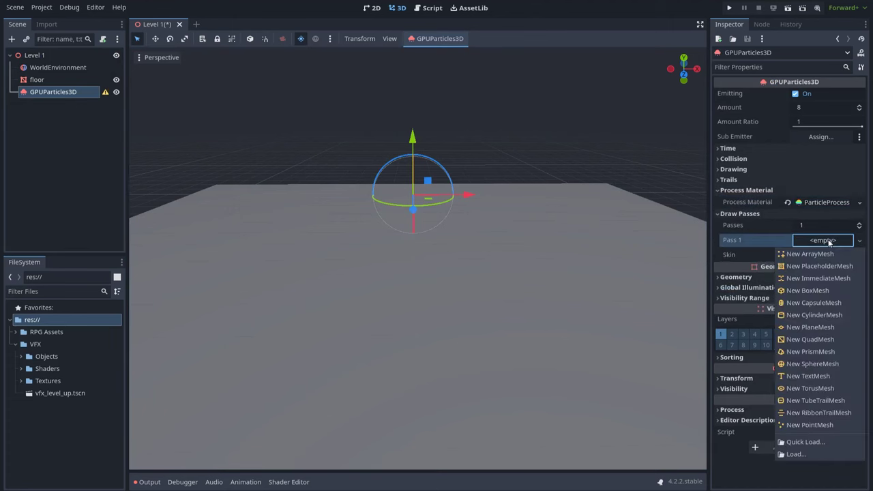
pyautogui.click(818, 365)
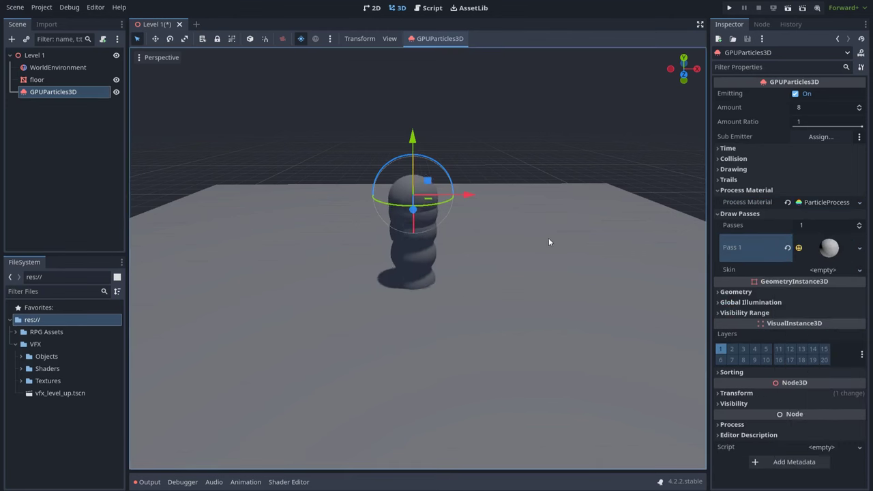
pyautogui.scroll(-2, 531, 249)
pyautogui.scroll(3, 475, 269)
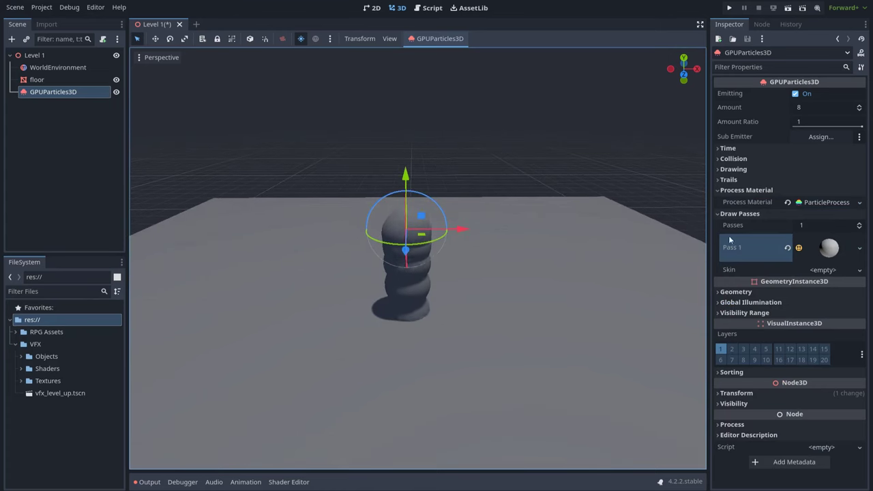
# Set the Y gravity of the particle process material to 0.
pyautogui.click(808, 202)
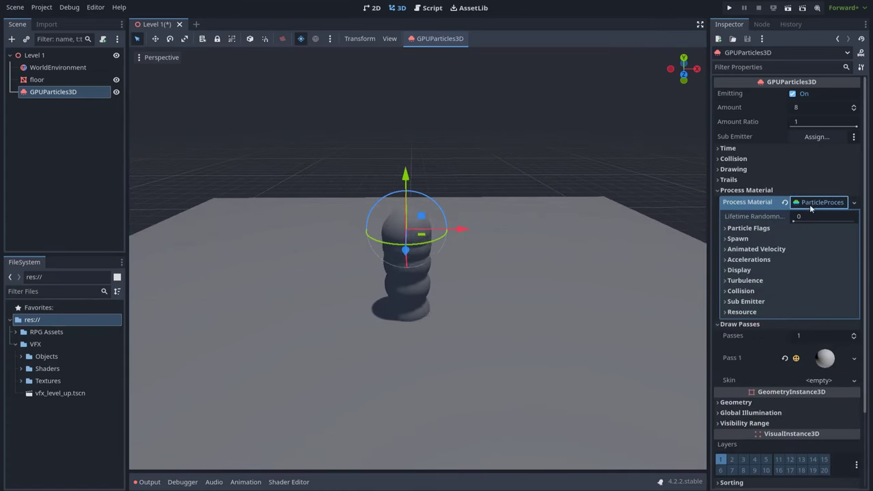
pyautogui.click(772, 261)
pyautogui.click(745, 270)
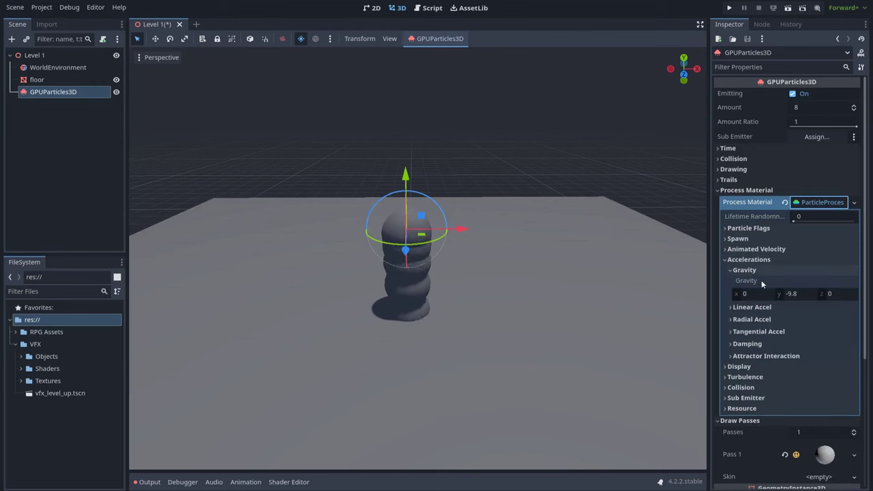
pyautogui.click(799, 295)
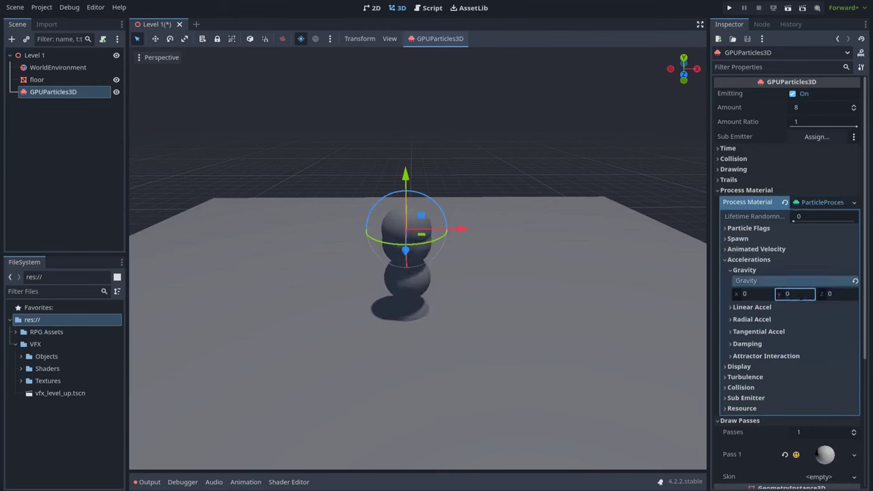
pyautogui.click(750, 259)
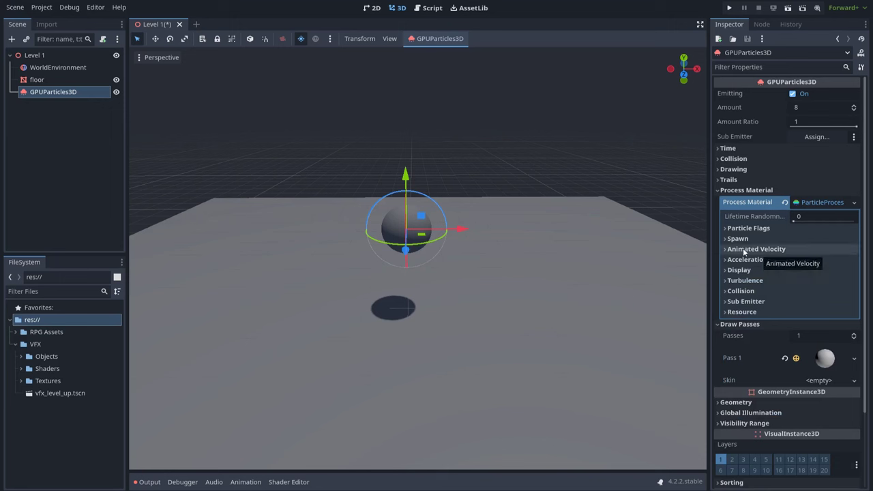
# Set the process material's radial velocity to a minimum of 1 and a maximum of 2.
pyautogui.click(762, 250)
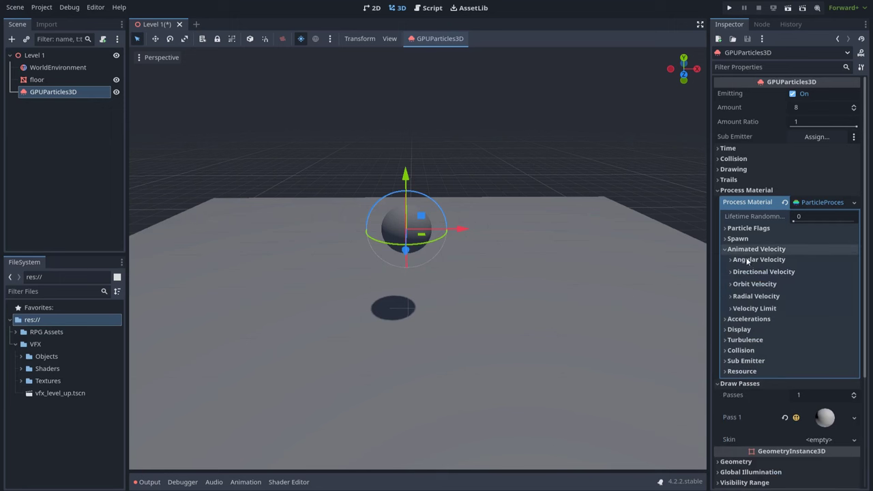
pyautogui.click(757, 297)
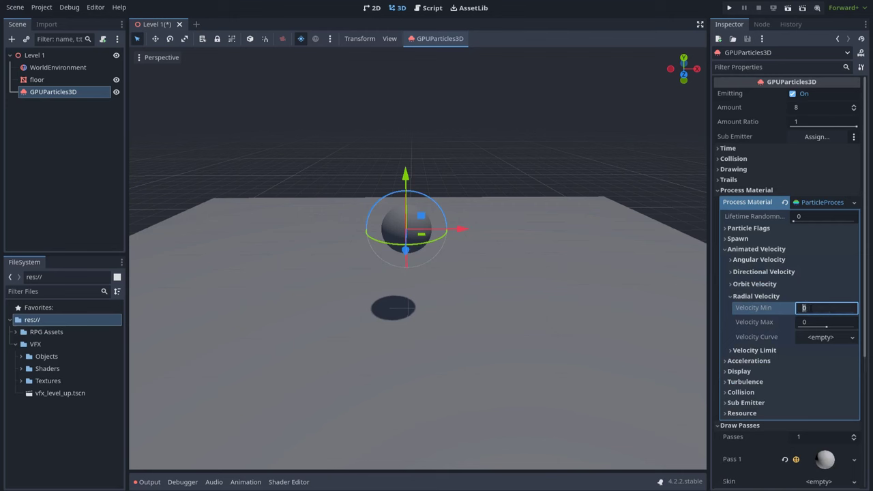
pyautogui.click(818, 321)
pyautogui.write('2')
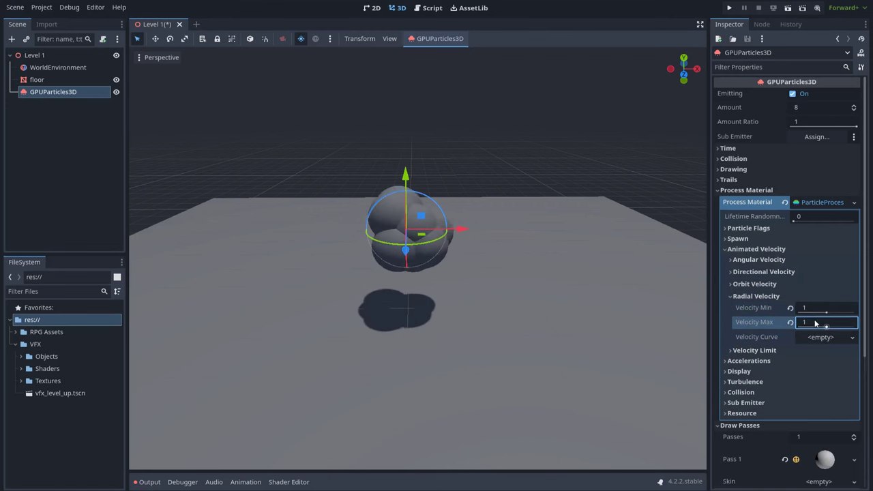
pyautogui.press('Return')
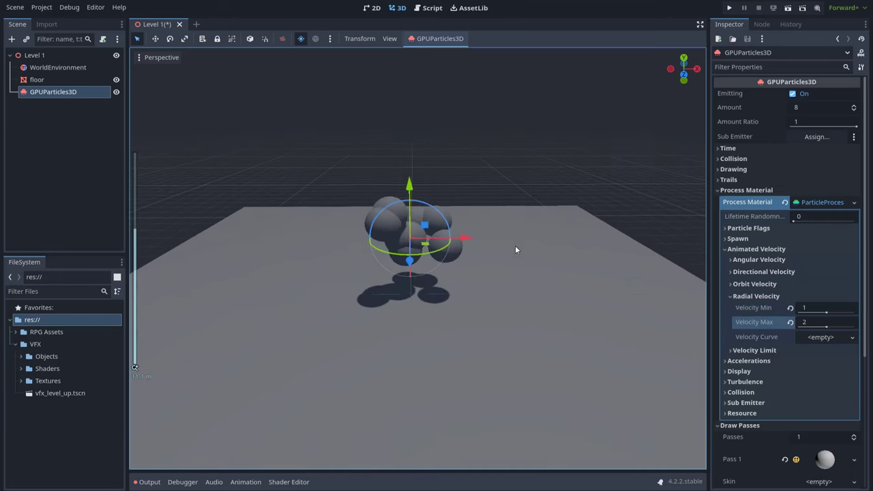
pyautogui.click(773, 189)
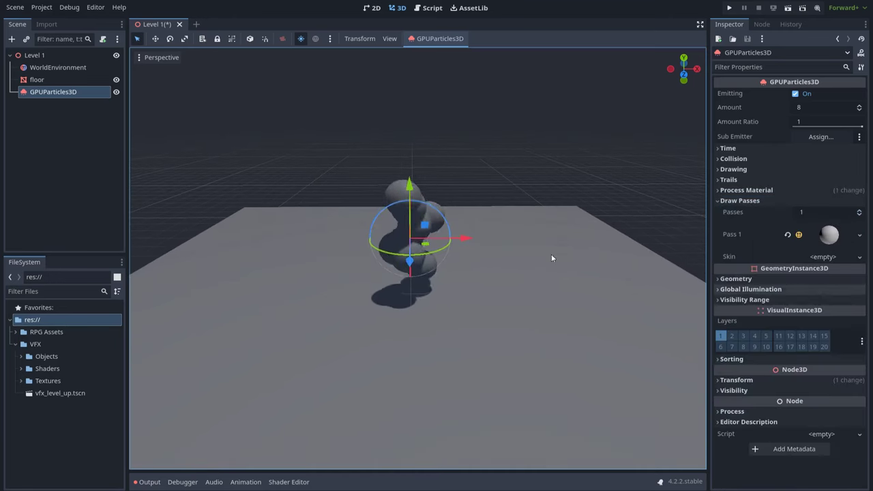
# Assign a new ShaderMaterial as the particles' geometry material override.
pyautogui.click(745, 280)
pyautogui.click(827, 291)
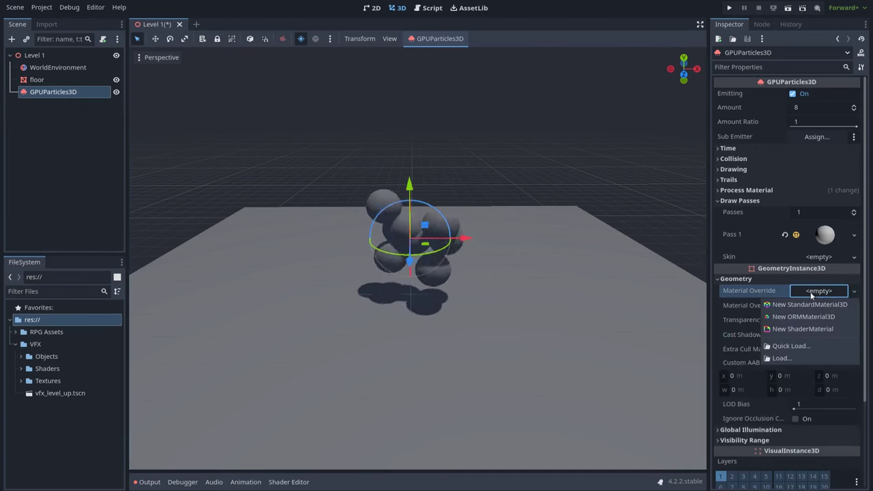
pyautogui.click(806, 330)
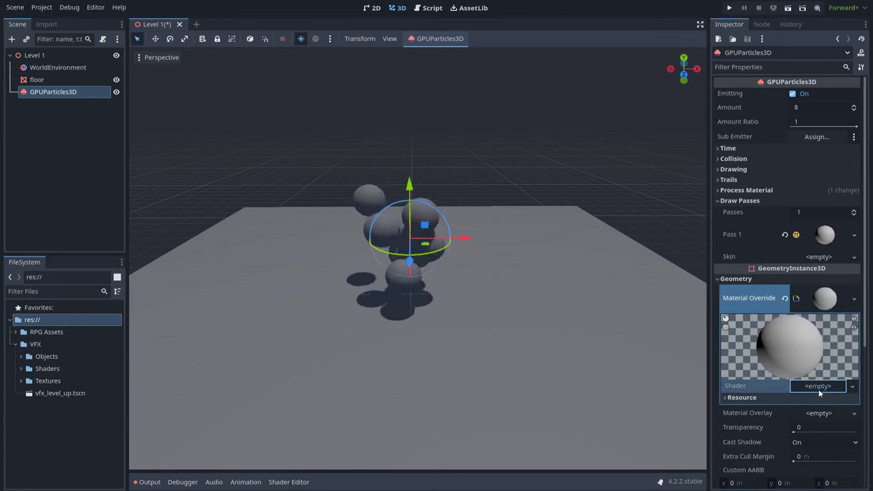
# Create a new spatial VisualShader for the override material and save it as res://s_puff.tres.
pyautogui.click(818, 386)
pyautogui.click(828, 401)
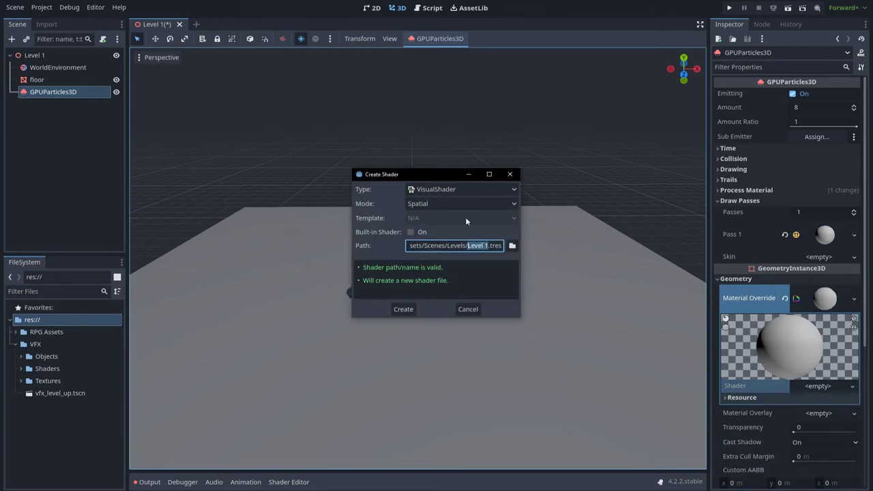
pyautogui.click(452, 191)
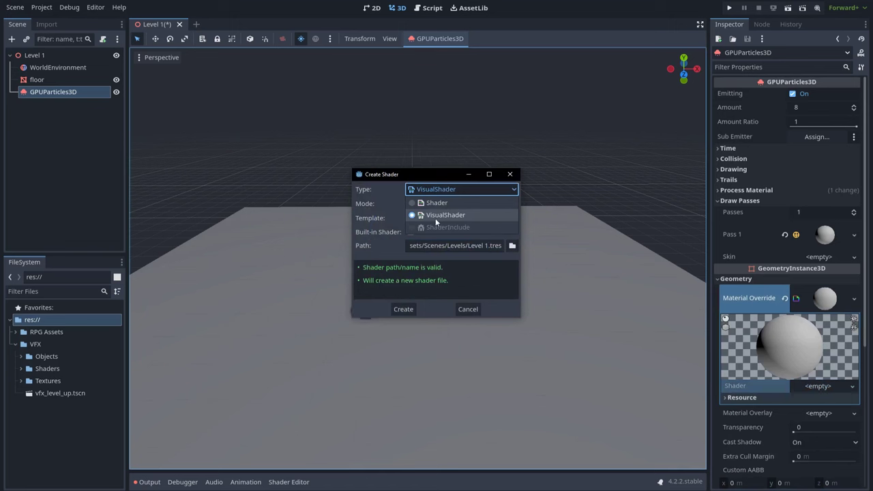
pyautogui.click(457, 217)
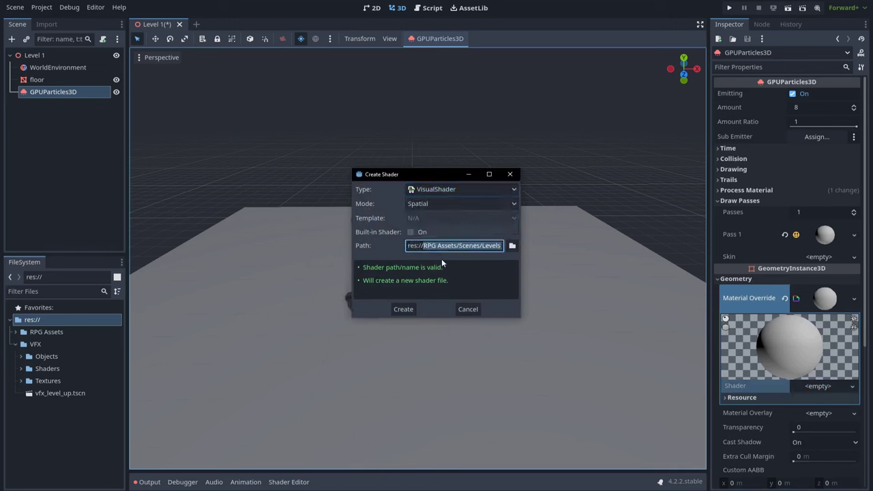
pyautogui.write('s_puff.tres')
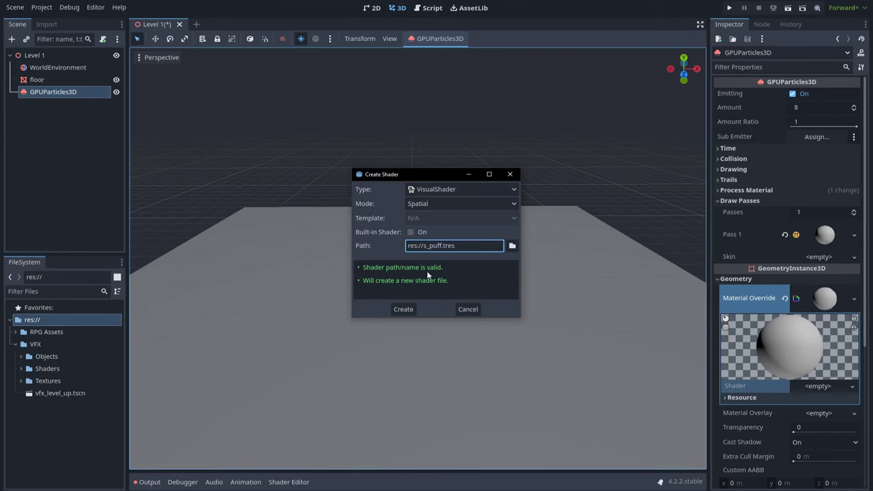
pyautogui.click(401, 308)
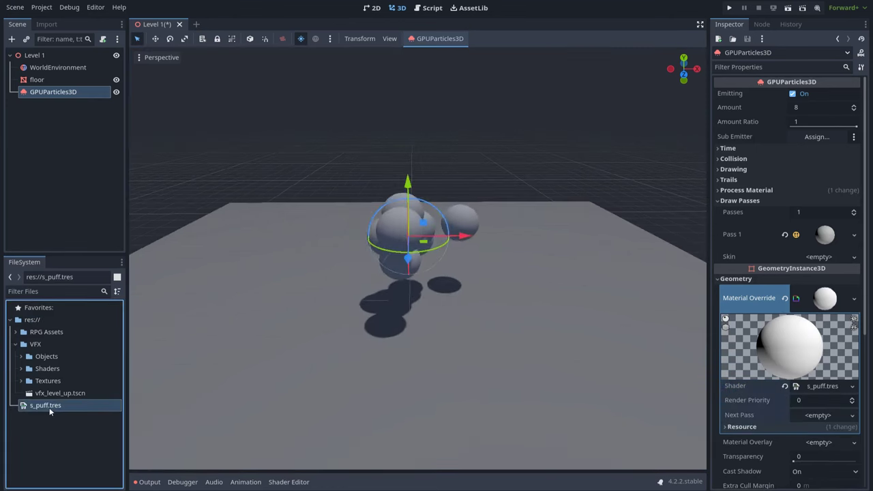
# Open the s_puff.tres visual shader for editing.
pyautogui.doubleClick(55, 405)
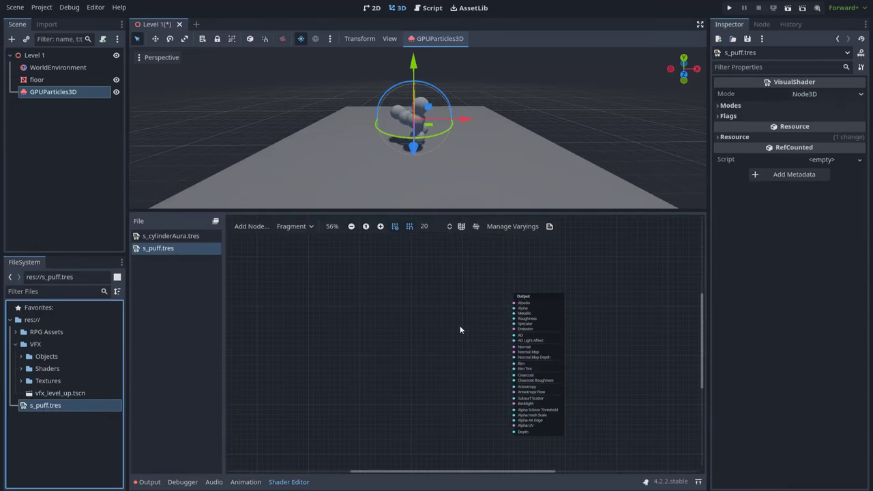
pyautogui.scroll(2, 469, 357)
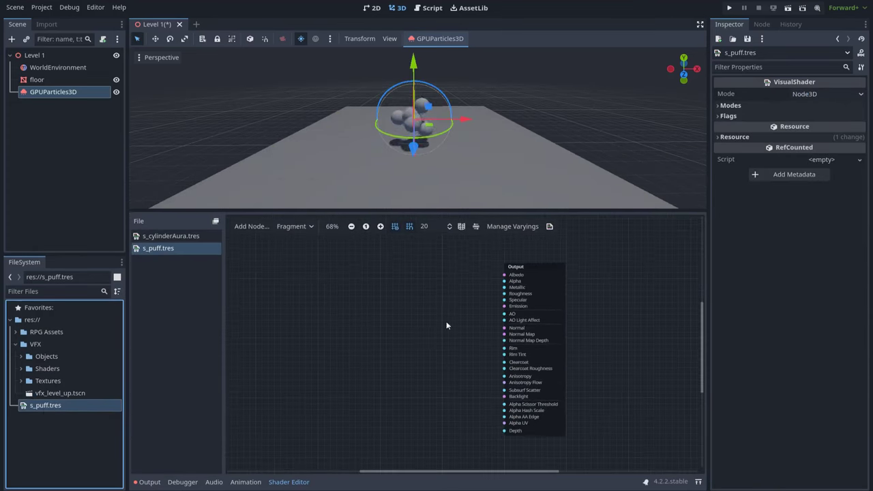
pyautogui.scroll(1, 430, 310)
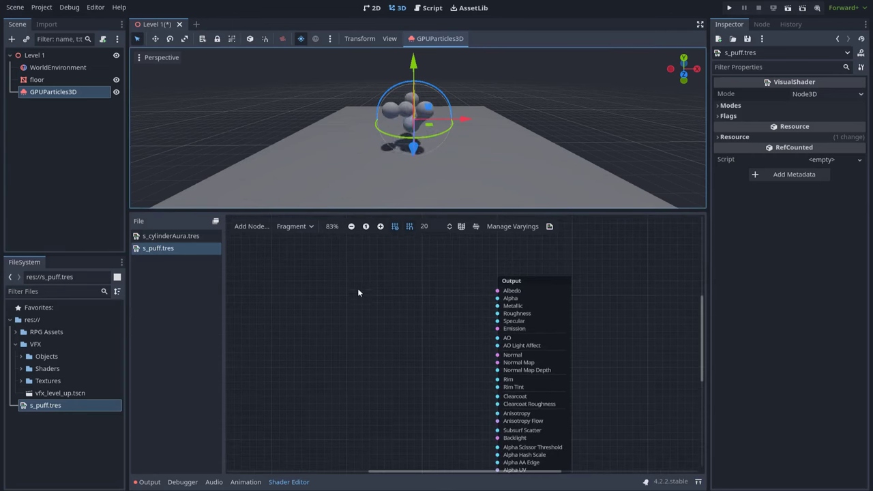
# Add a fragment Color input node to the shader graph, place it left of the Output node and expand its color channels.
pyautogui.press('space')
pyautogui.write('colo')
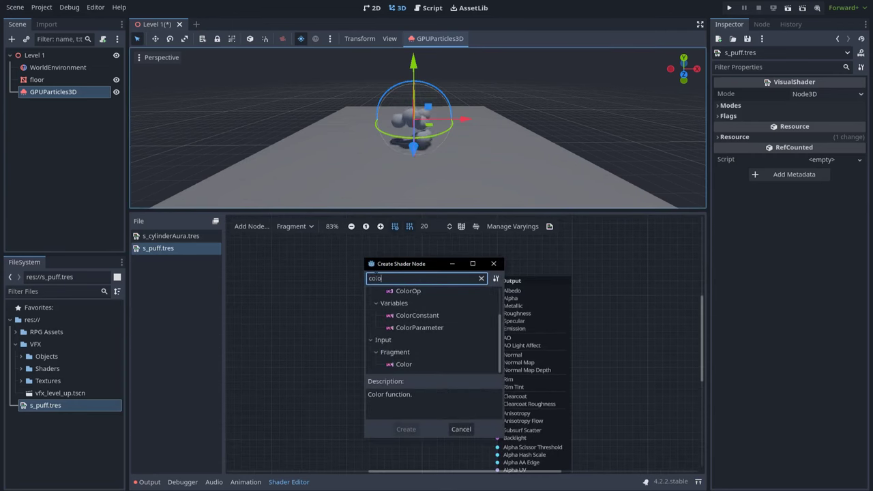
pyautogui.write('r')
pyautogui.click(409, 364)
pyautogui.press('Return')
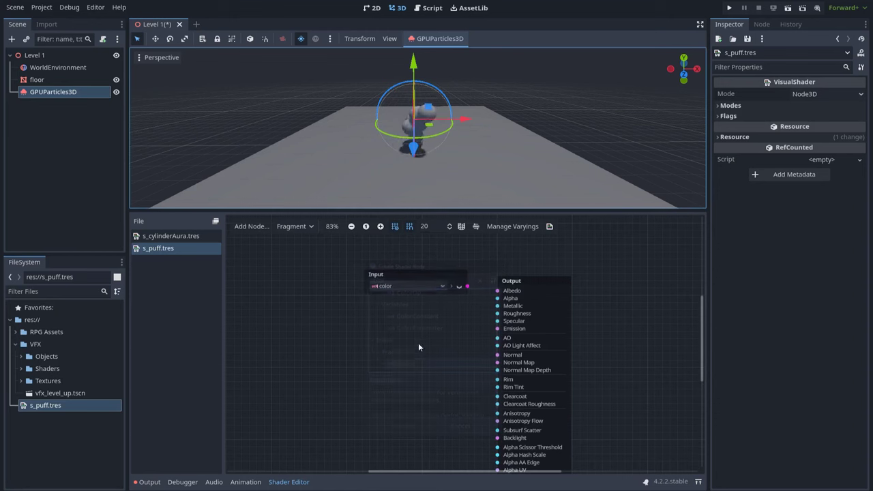
pyautogui.moveTo(442, 278); pyautogui.dragTo(384, 267)
pyautogui.click(402, 276)
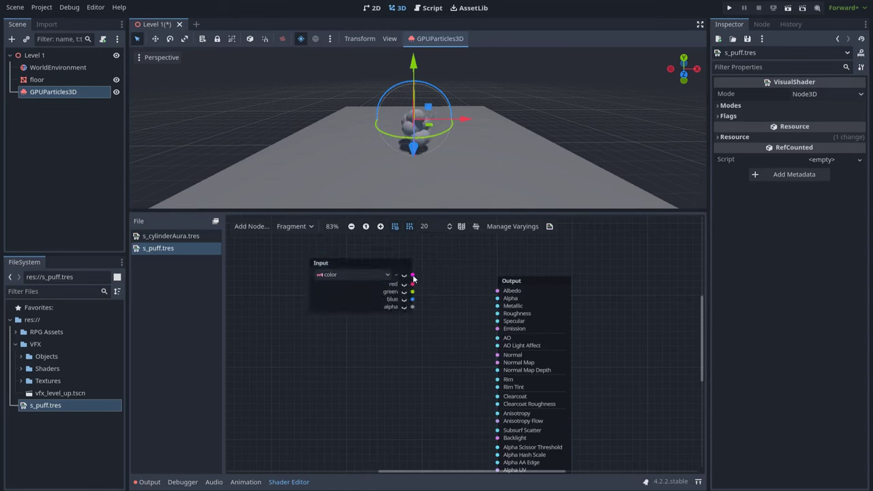
# Connect the color Input node's color output to Albedo and its alpha channel to Alpha on the Output node.
pyautogui.moveTo(412, 307); pyautogui.dragTo(497, 298)
pyautogui.moveTo(385, 374); pyautogui.dragTo(419, 374, button='middle')
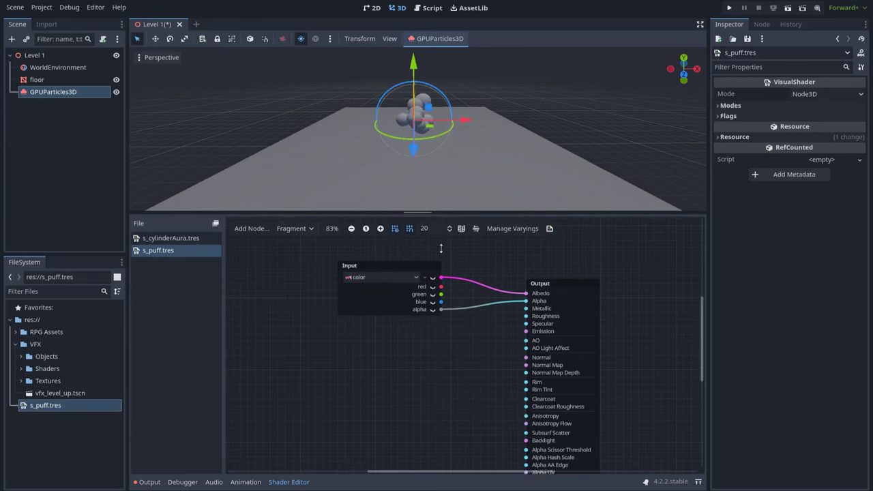
# Lower the GPUParticles3D emitter along the vertical axis so its spheres intersect the floor.
pyautogui.moveTo(436, 209); pyautogui.dragTo(436, 338)
pyautogui.scroll(2, 447, 150)
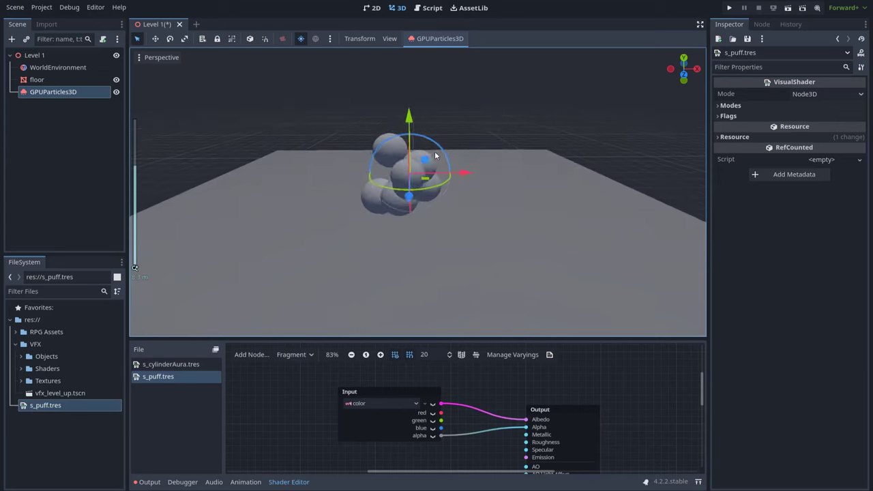
pyautogui.moveTo(407, 110); pyautogui.dragTo(413, 171)
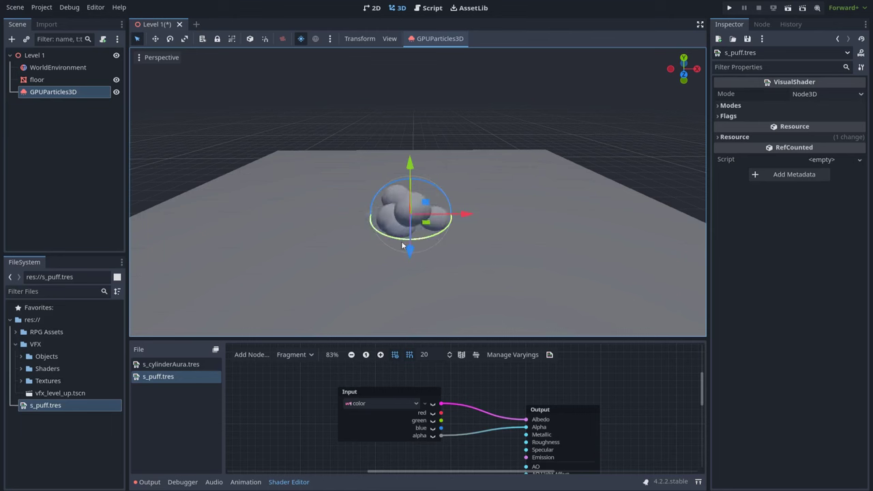
pyautogui.moveTo(438, 337); pyautogui.dragTo(436, 209)
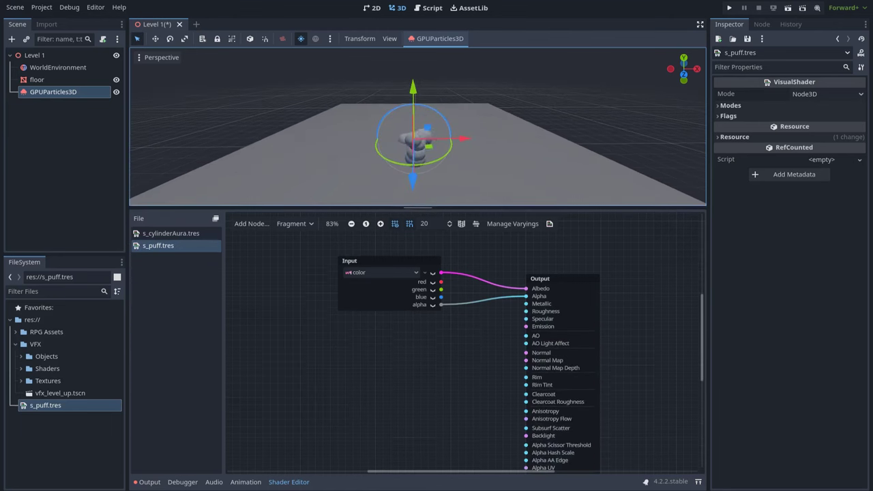
# Add a ProximityFade node to the shader graph below the color Input node.
pyautogui.rightClick(335, 364)
pyautogui.write('proximi')
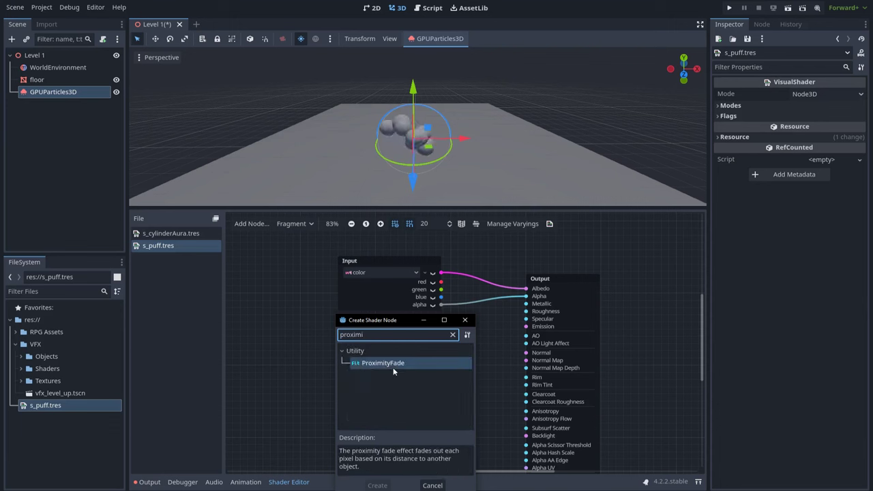
pyautogui.doubleClick(394, 371)
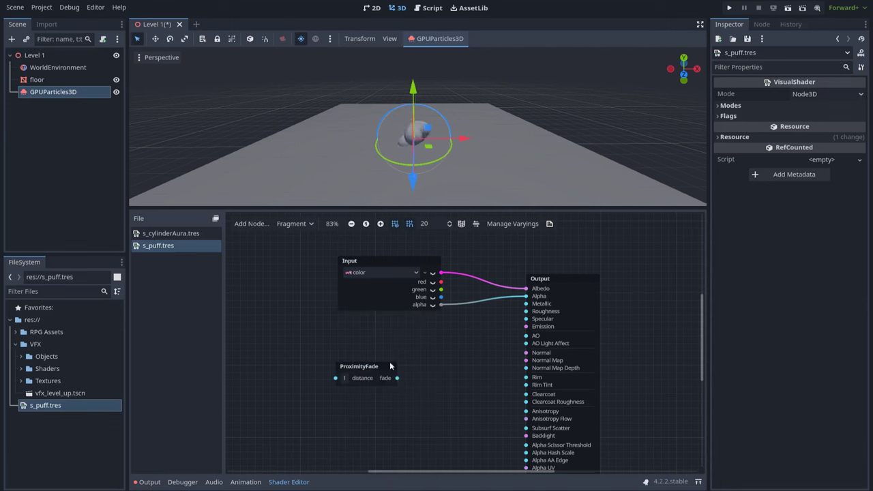
# Add a Multiply FloatOp node taking the ProximityFade result and the color alpha, and route its output to Alpha.
pyautogui.moveTo(434, 354); pyautogui.dragTo(434, 350)
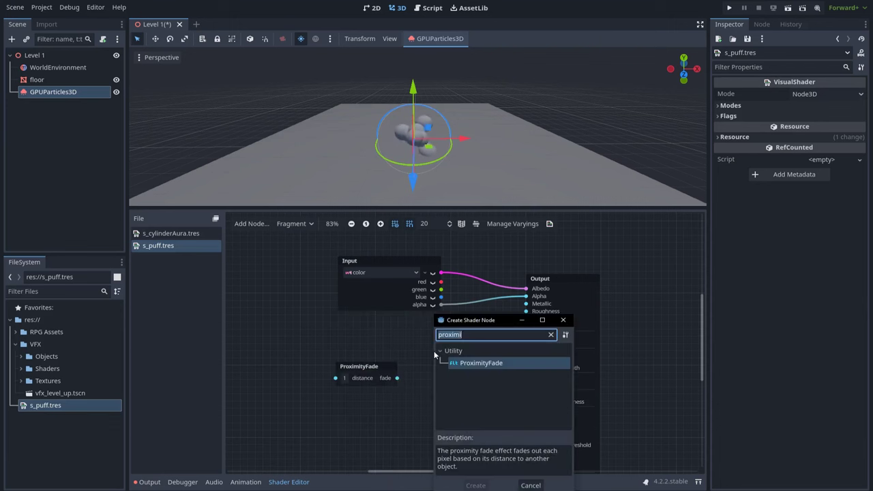
pyautogui.write('mul')
pyautogui.doubleClick(476, 361)
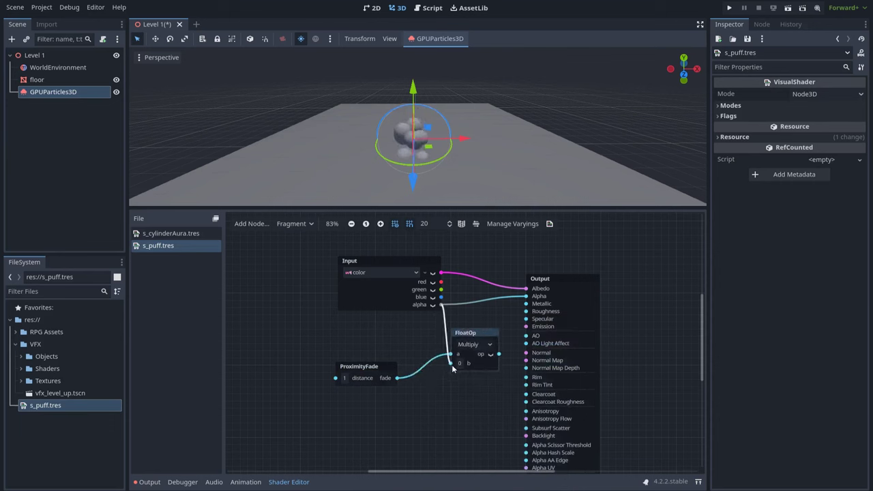
pyautogui.moveTo(452, 368); pyautogui.dragTo(524, 302)
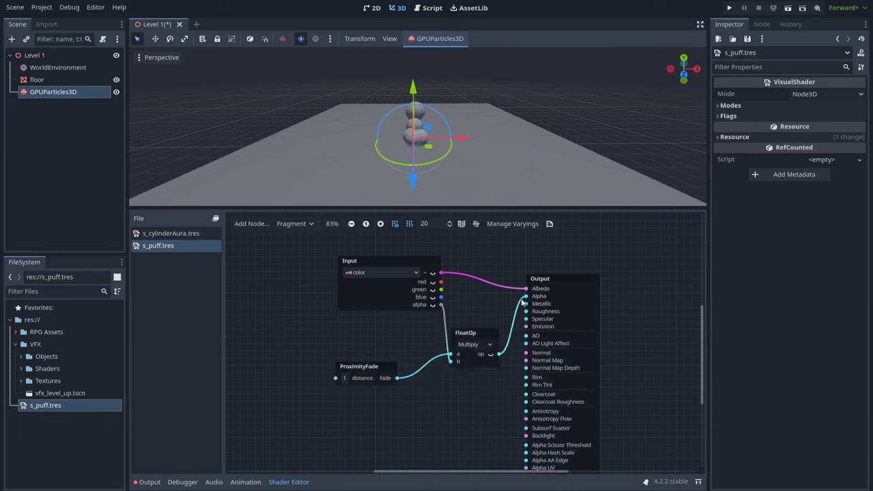
# Raise the GPUParticles3D emitter slightly along the vertical axis in an enlarged 3D viewport.
pyautogui.moveTo(464, 208); pyautogui.dragTo(468, 334)
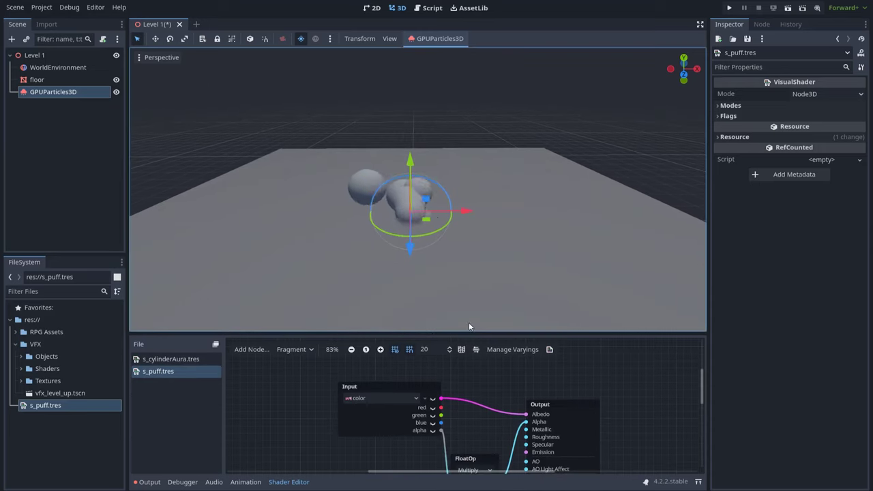
pyautogui.moveTo(409, 161); pyautogui.dragTo(401, 114)
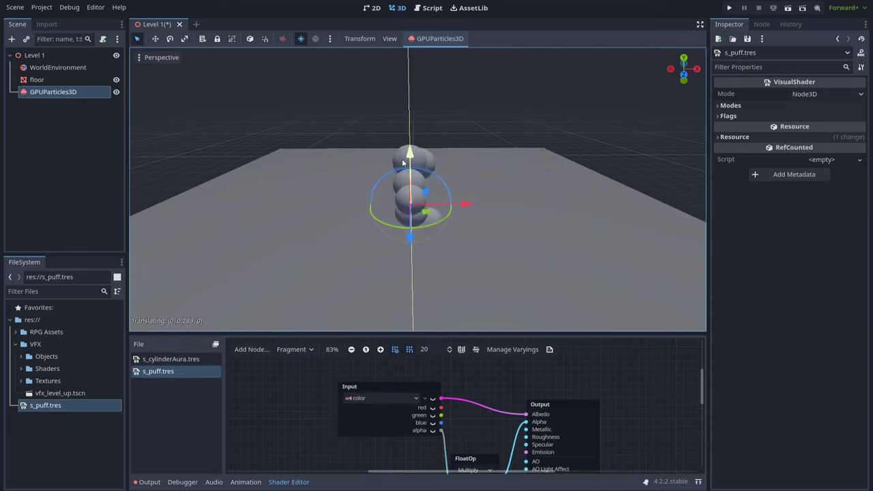
pyautogui.moveTo(403, 161); pyautogui.dragTo(402, 150)
pyautogui.moveTo(448, 334); pyautogui.dragTo(423, 222)
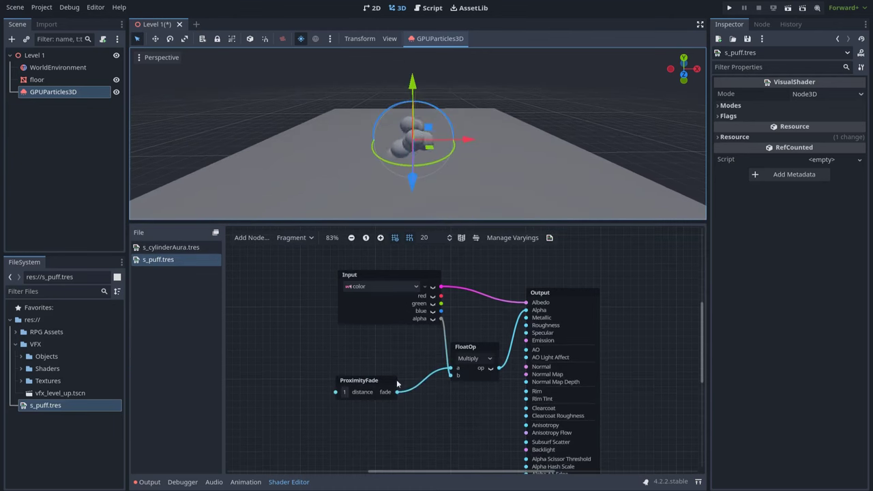
# Add a FloatParameter node named Distance_Fade and place it left of the ProximityFade node.
pyautogui.hscroll(-3, 409, 385)
pyautogui.hscroll(-3, 375, 381)
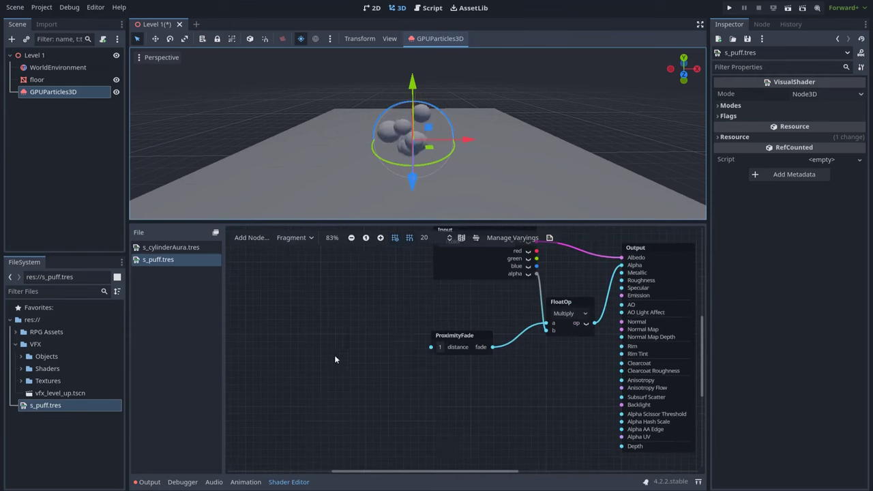
pyautogui.rightClick(335, 358)
pyautogui.write('float')
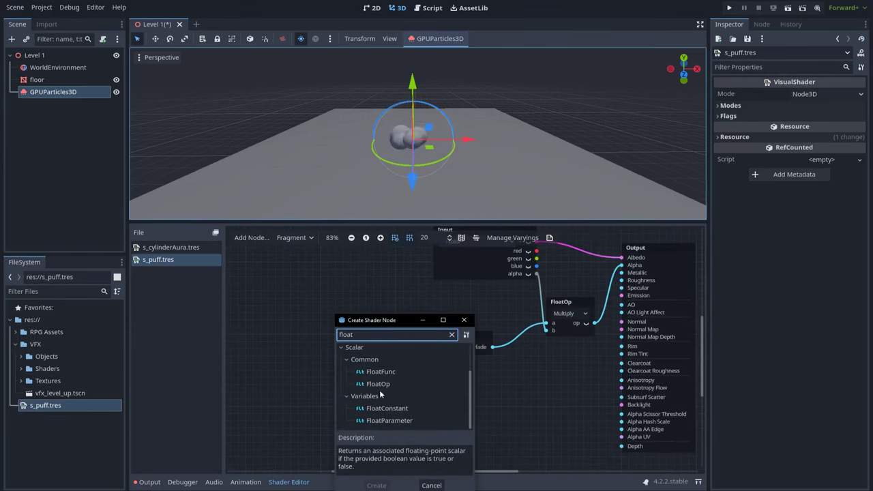
pyautogui.doubleClick(388, 420)
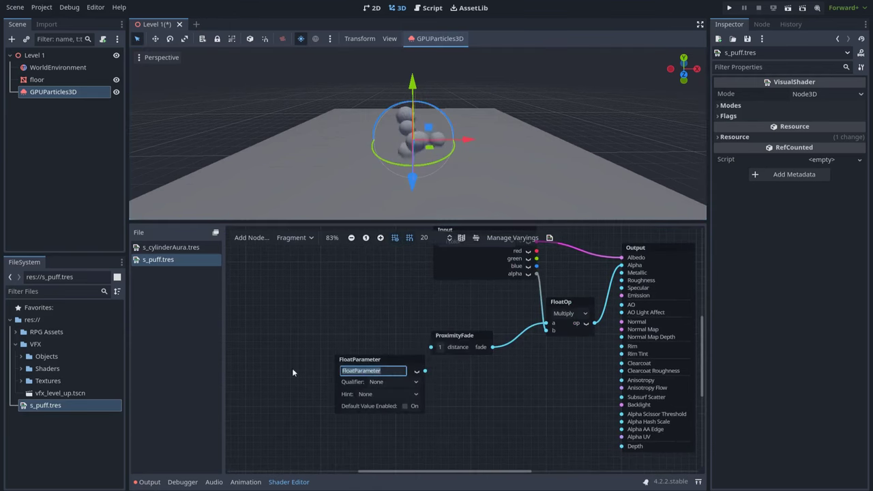
pyautogui.write('D')
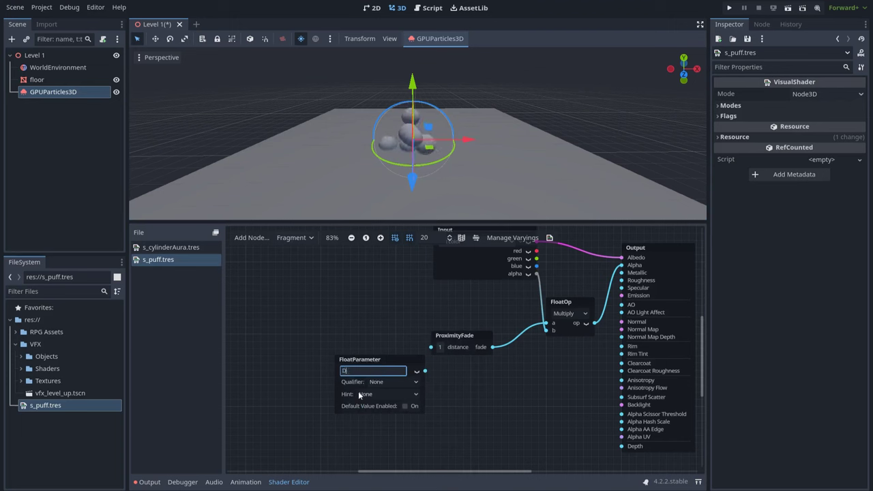
pyautogui.write('istance Fade')
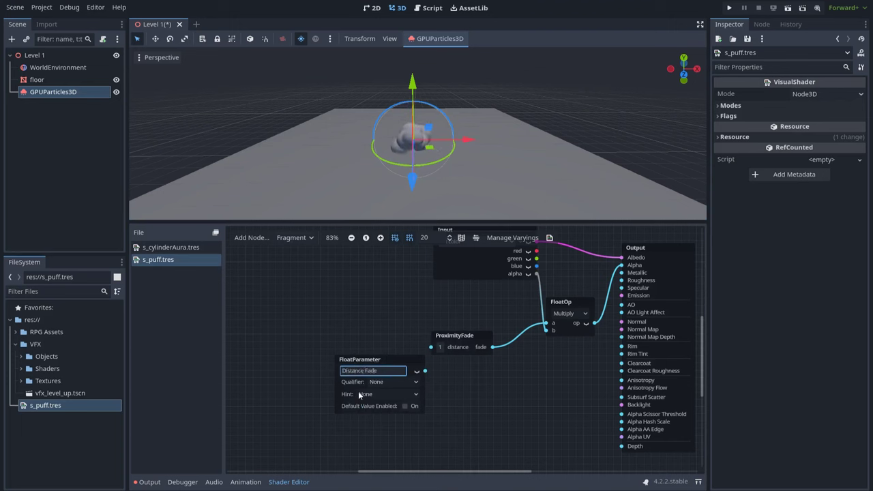
pyautogui.press('Return')
pyautogui.moveTo(396, 359); pyautogui.dragTo(330, 345)
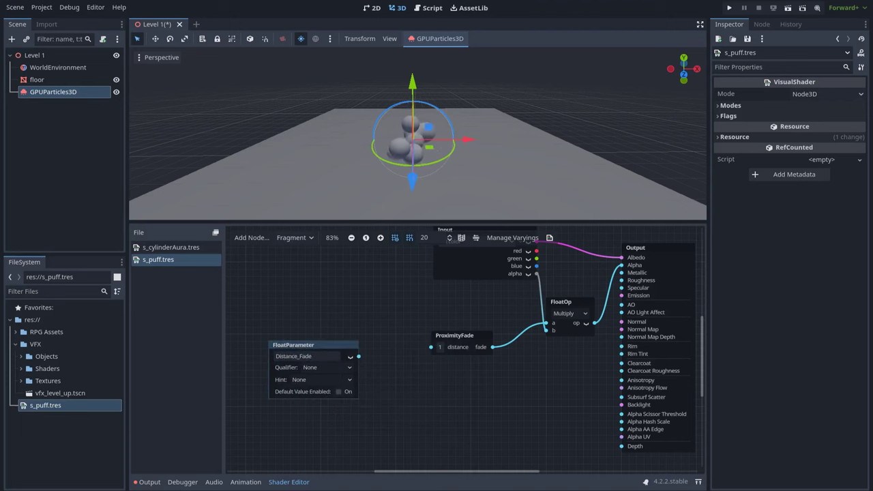
# Enable a default value of 0.3 for Distance_Fade, connect it to the ProximityFade distance input and save.
pyautogui.click(338, 391)
pyautogui.click(332, 403)
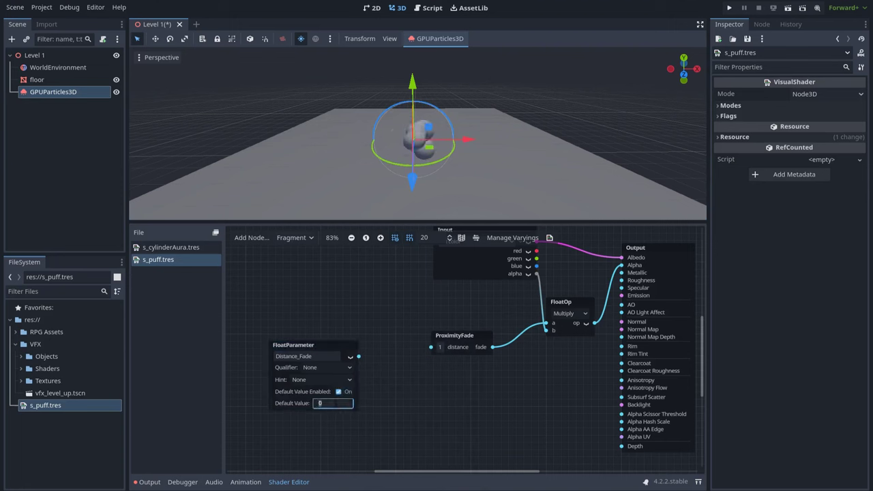
pyautogui.write('0.3')
pyautogui.press('Return')
pyautogui.moveTo(358, 355); pyautogui.dragTo(430, 347)
pyautogui.hotkey('ctrl', 's')
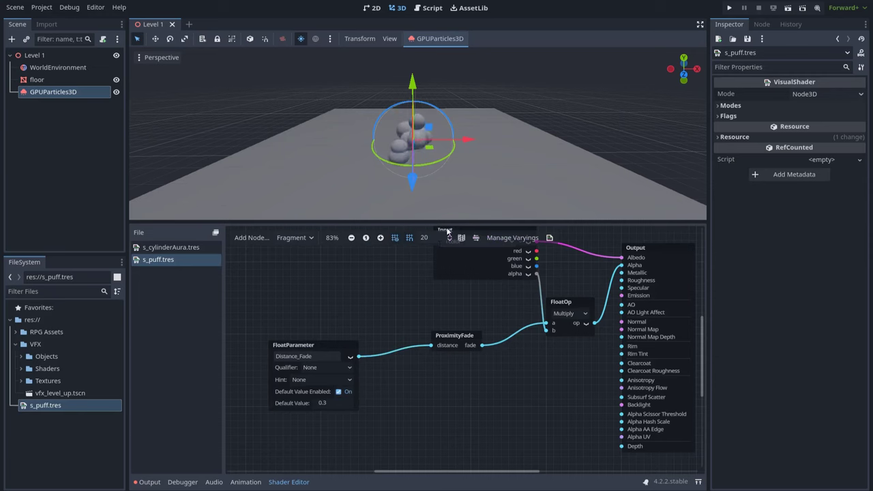
# Hide the shader editor to give the 3D viewport full height for viewing the particles.
pyautogui.moveTo(444, 224); pyautogui.dragTo(413, 223)
pyautogui.hotkey('ctrl', 'j')
pyautogui.scroll(-3, 444, 295)
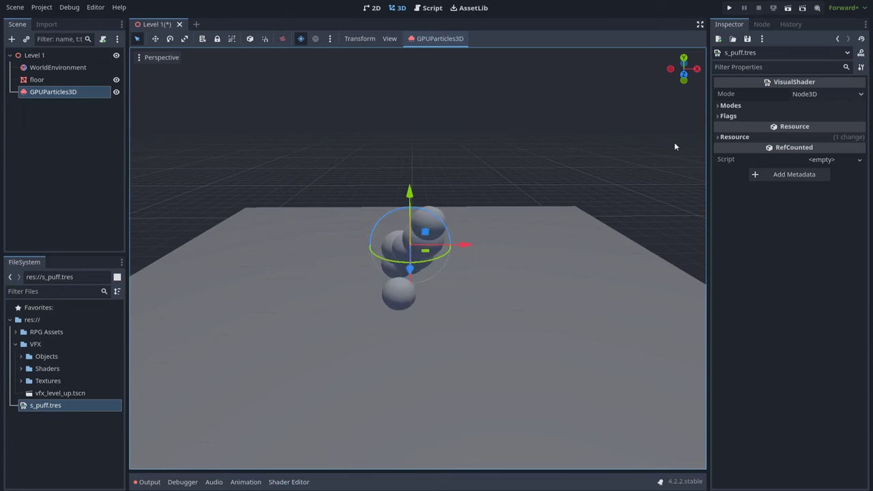
# Set Scale Max to 3 in the GPUParticles3D process material's display settings.
pyautogui.click(79, 92)
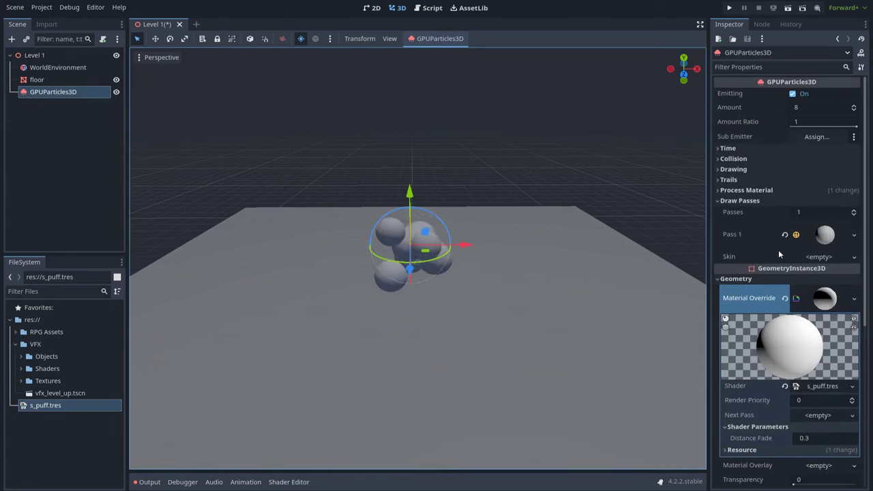
pyautogui.scroll(-4, 798, 293)
pyautogui.scroll(4, 807, 257)
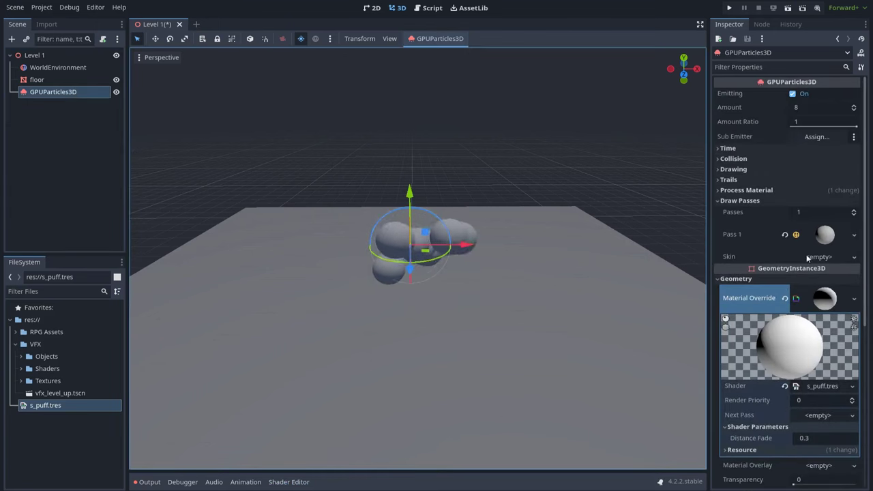
pyautogui.click(789, 190)
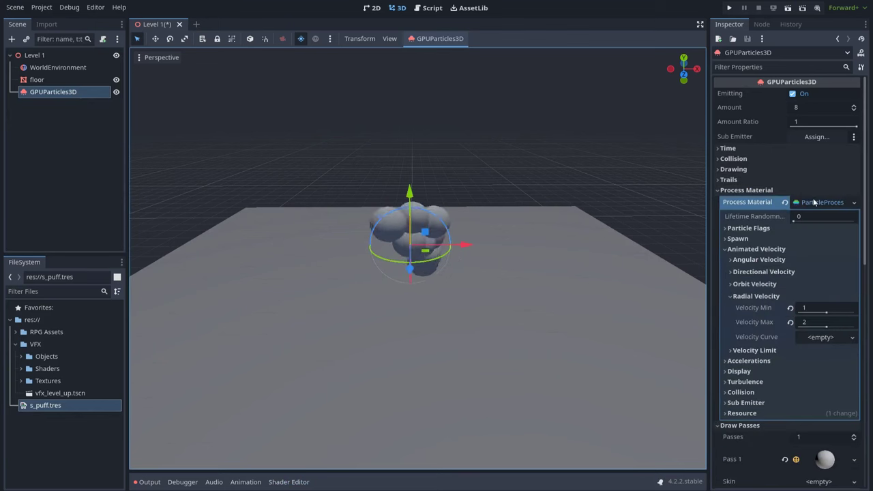
pyautogui.click(763, 370)
pyautogui.click(765, 382)
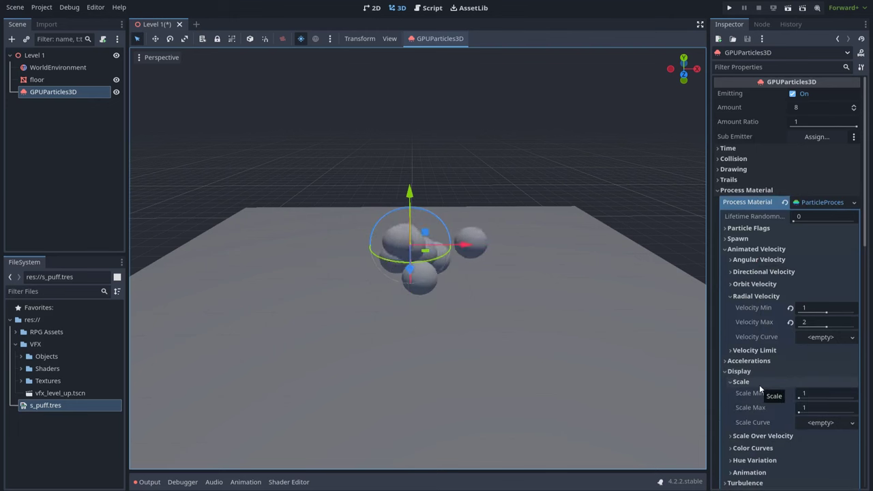
pyautogui.click(817, 407)
pyautogui.write('3')
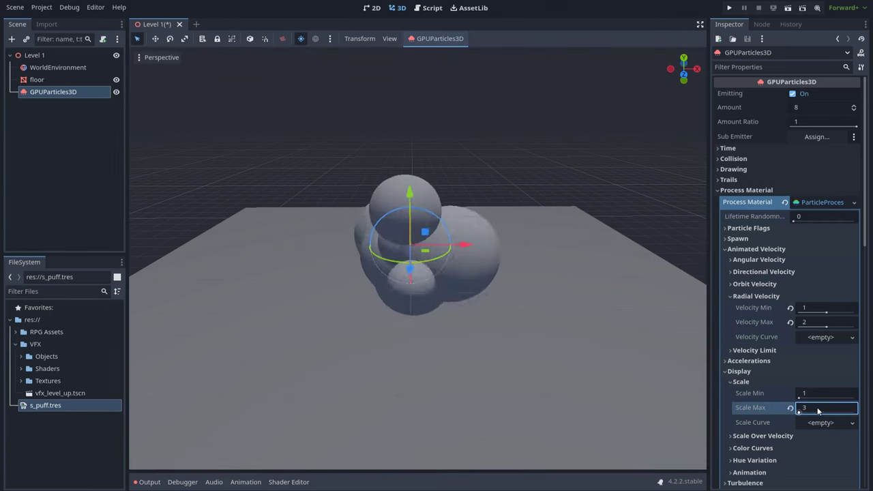
# Assign a new CurveTexture as the particles' Scale Curve and open its curve for editing.
pyautogui.scroll(-3, 825, 339)
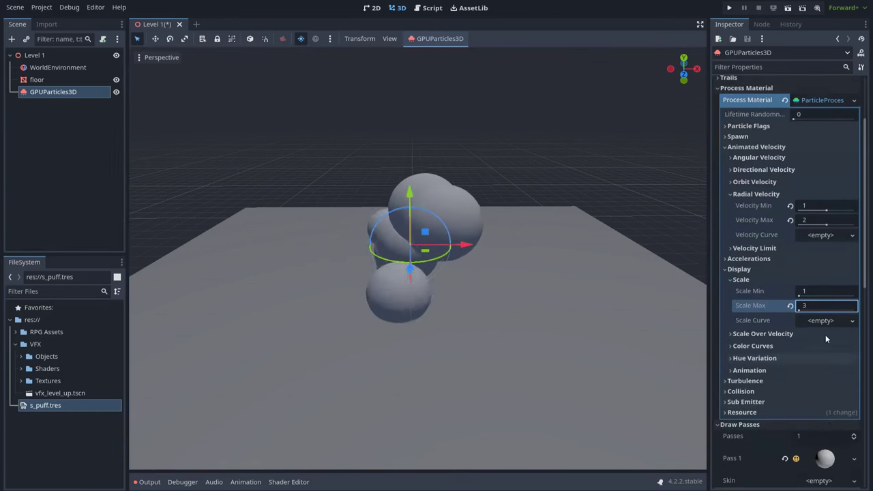
pyautogui.click(822, 321)
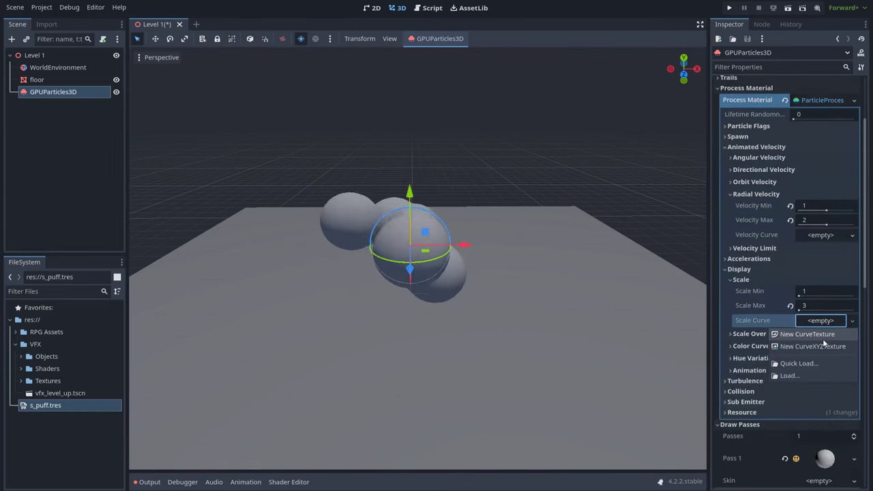
pyautogui.click(825, 334)
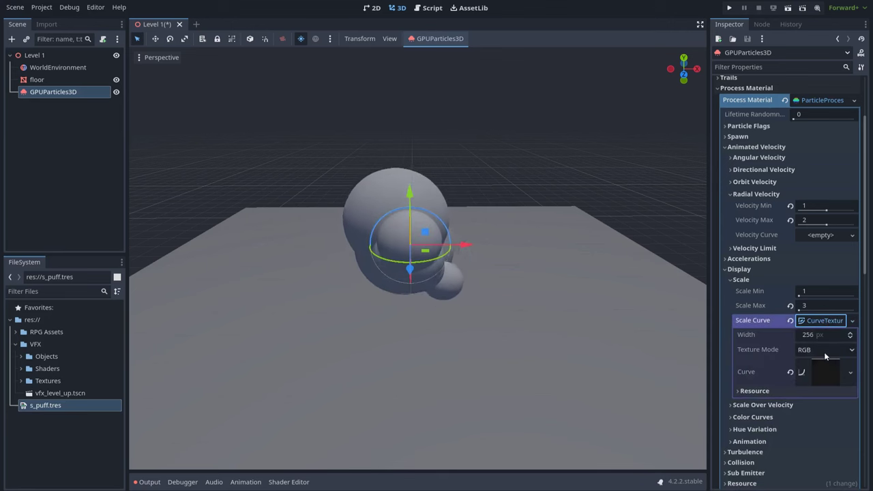
pyautogui.click(831, 371)
pyautogui.scroll(-2, 815, 392)
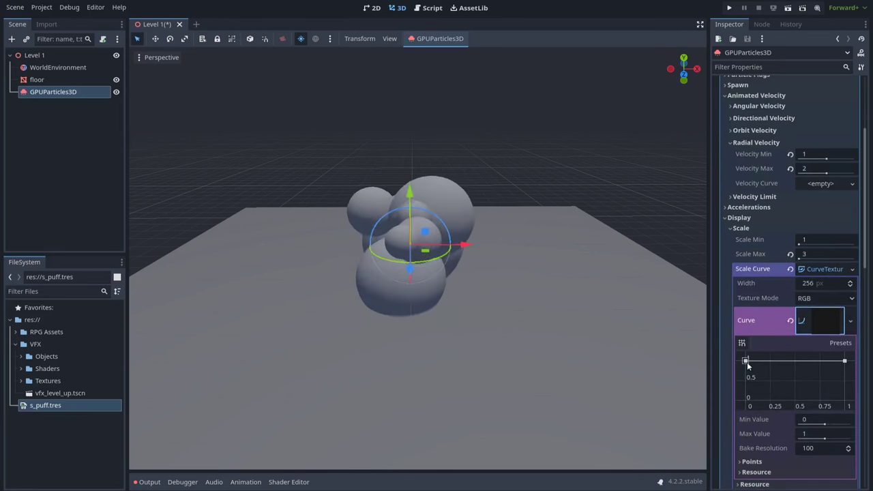
# Lower the scale curve's end point to about 0.27 at position 1.00 so the particles shrink over their lifetime.
pyautogui.click(844, 360)
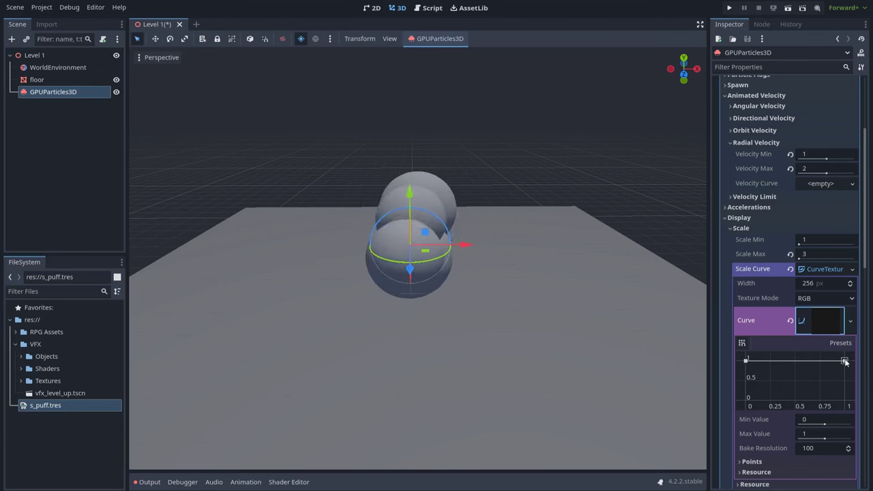
pyautogui.moveTo(845, 362); pyautogui.dragTo(849, 409)
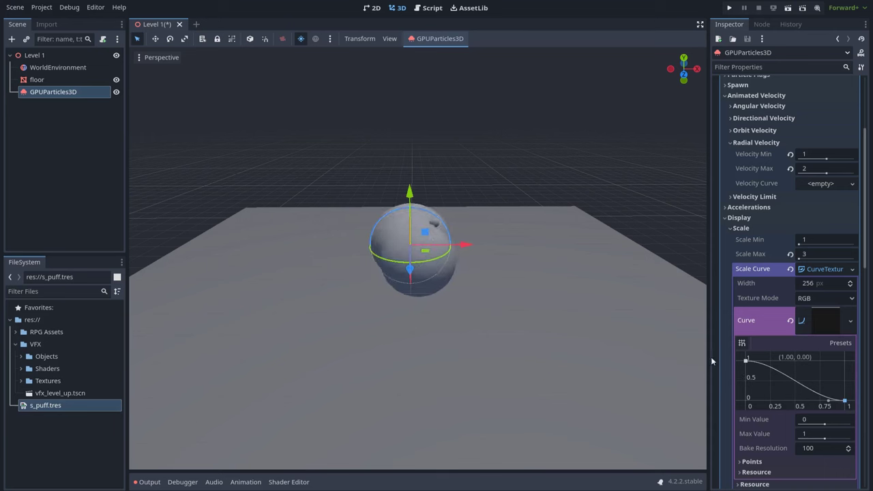
pyautogui.moveTo(845, 403); pyautogui.dragTo(845, 390)
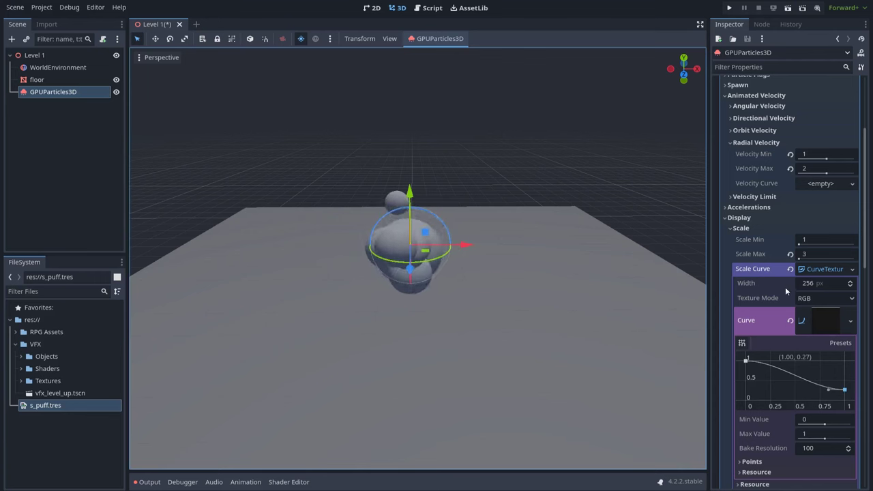
pyautogui.scroll(3, 786, 291)
pyautogui.scroll(-2, 780, 281)
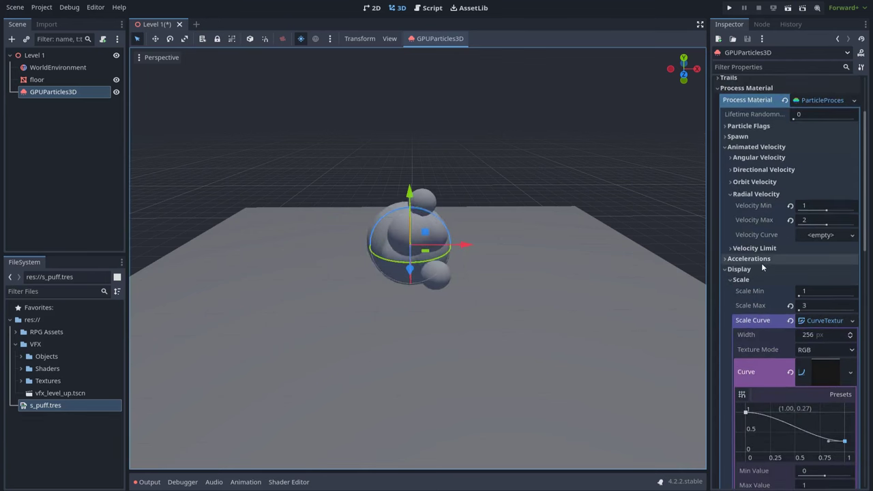
pyautogui.scroll(-6, 758, 270)
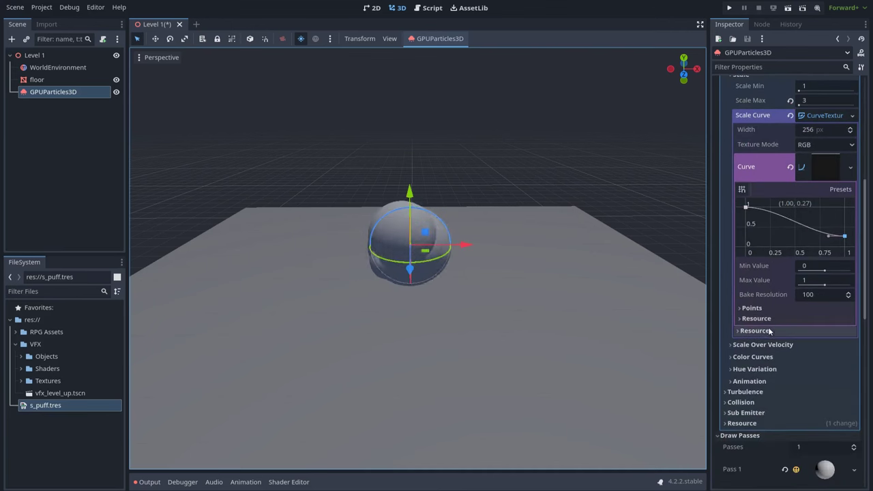
# Assign a new CurveTexture as the particles' Alpha Curve, set its texture mode to Red, and create a new curve in it.
pyautogui.click(750, 357)
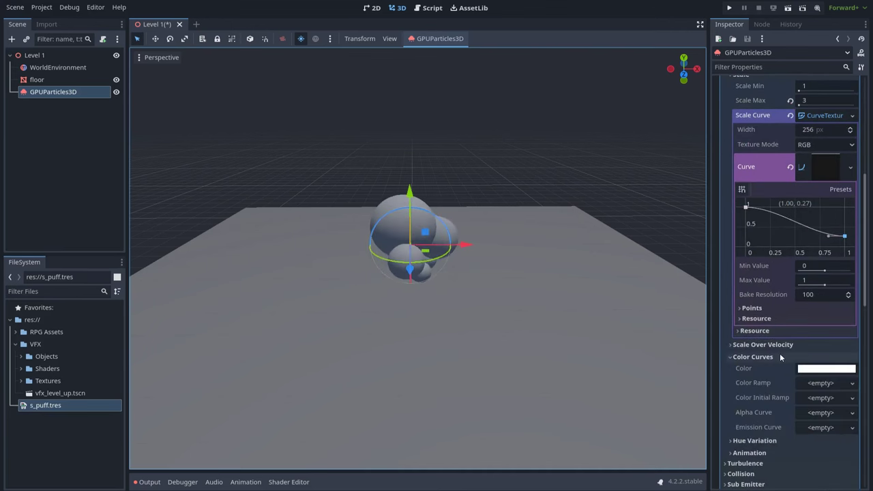
pyautogui.scroll(-2, 780, 356)
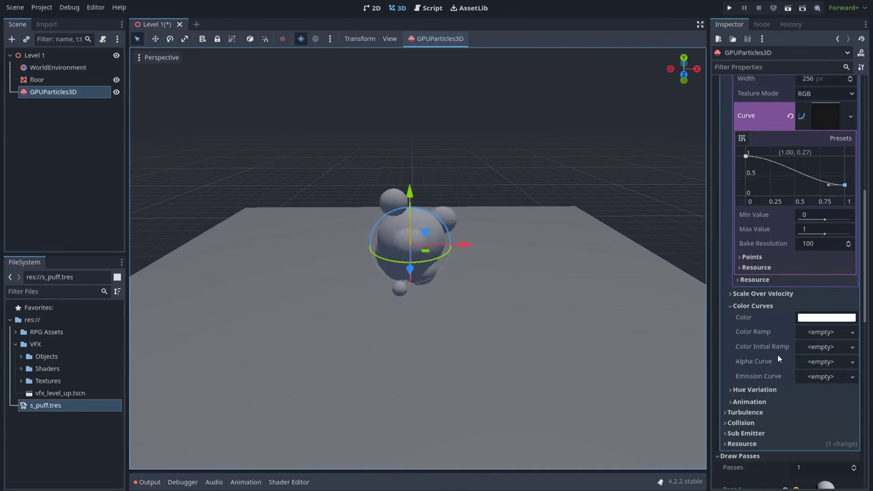
pyautogui.click(822, 361)
pyautogui.click(824, 376)
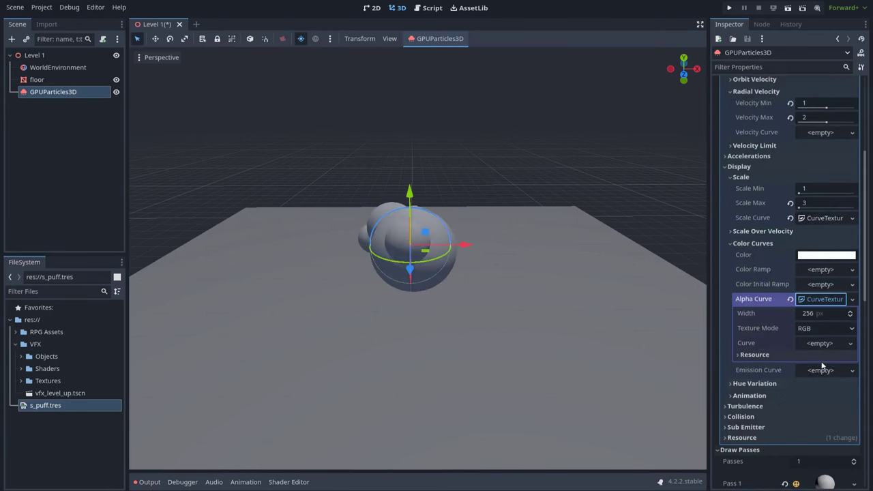
pyautogui.click(821, 328)
pyautogui.click(817, 352)
pyautogui.click(820, 343)
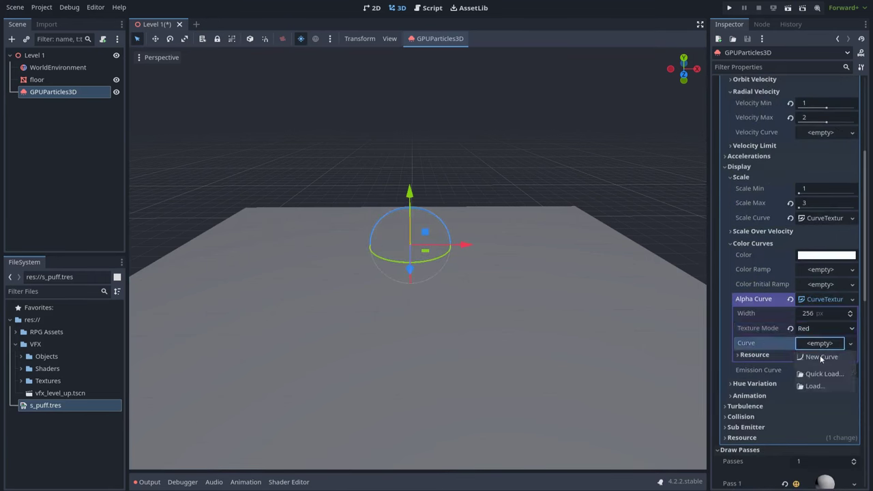
pyautogui.click(821, 357)
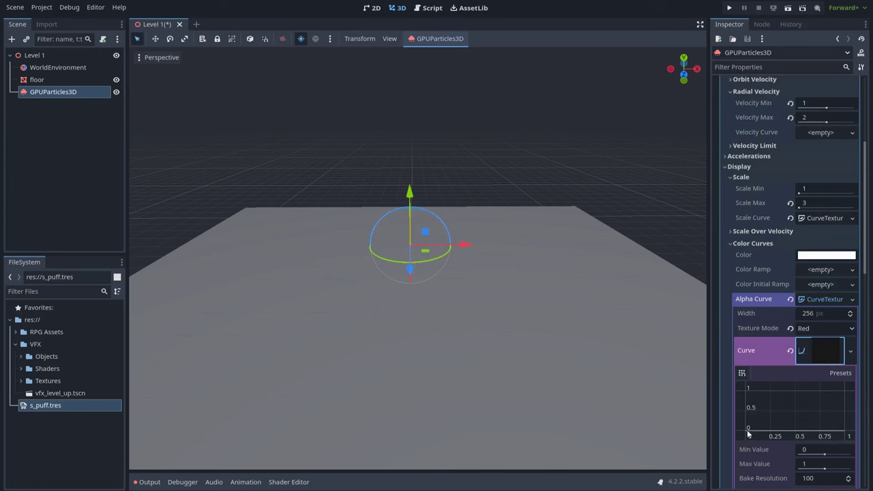
# Shape the alpha curve to hold at 1 from the start to about 0.5, falling to 0 at the end point.
pyautogui.moveTo(746, 430); pyautogui.dragTo(746, 394)
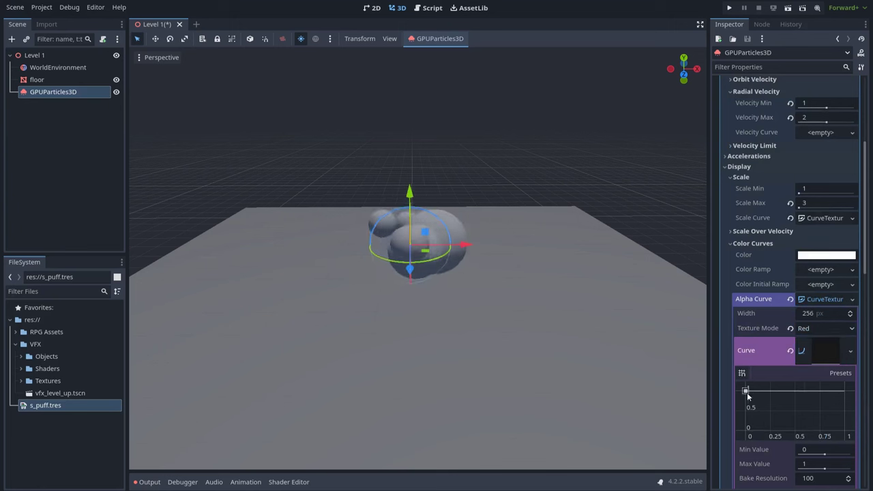
pyautogui.click(793, 391)
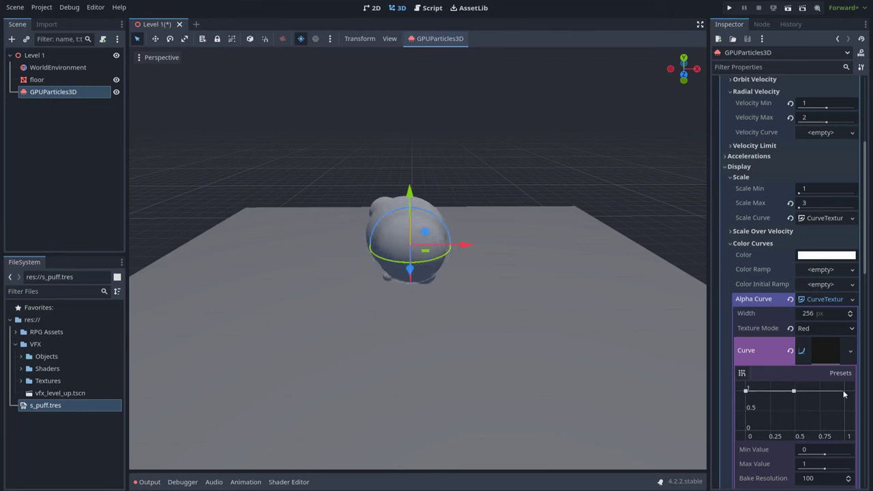
pyautogui.moveTo(843, 394); pyautogui.dragTo(848, 435)
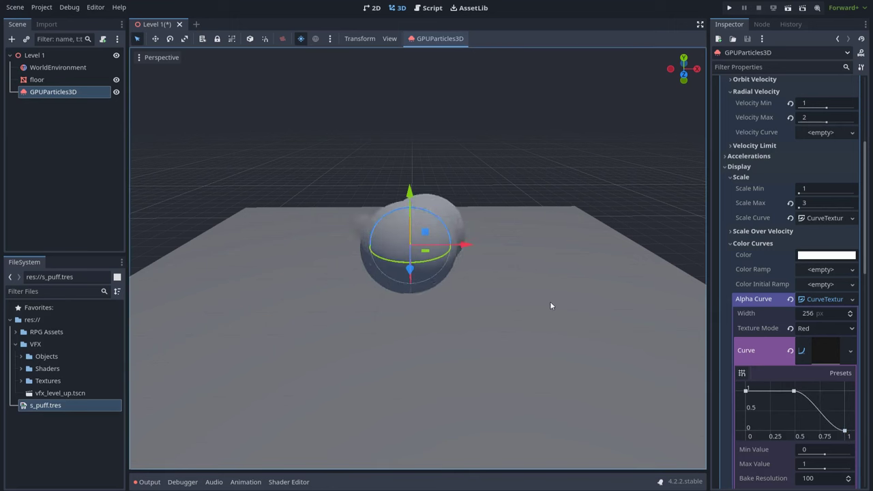
pyautogui.click(827, 255)
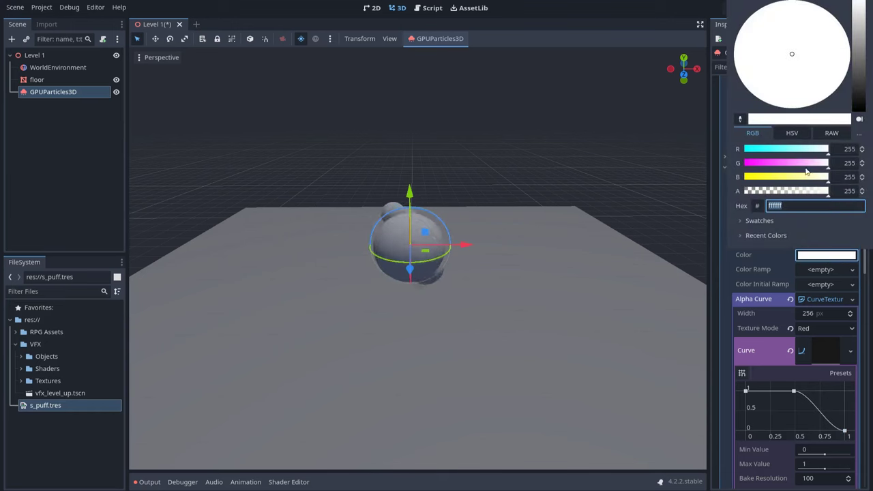
pyautogui.moveTo(805, 167); pyautogui.dragTo(835, 153)
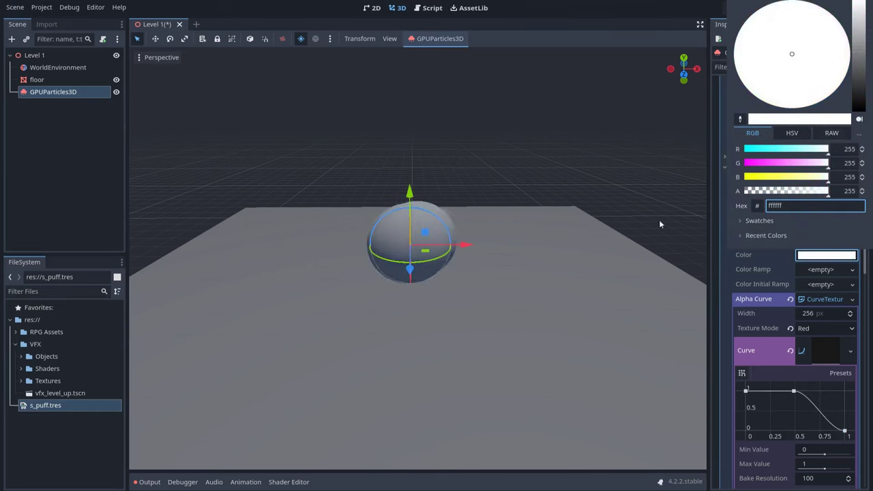
pyautogui.click(793, 264)
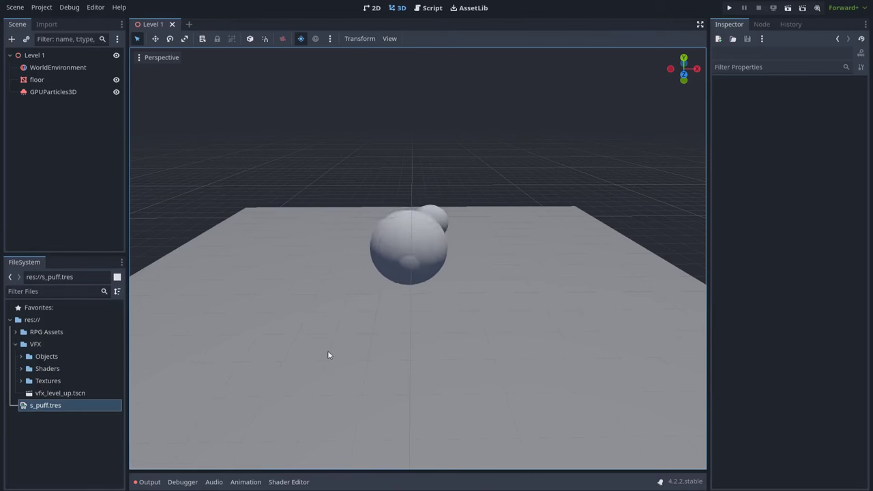
# Open the s_puff.tres visual shader and switch its graph from Fragment to Vertex.
pyautogui.doubleClick(60, 406)
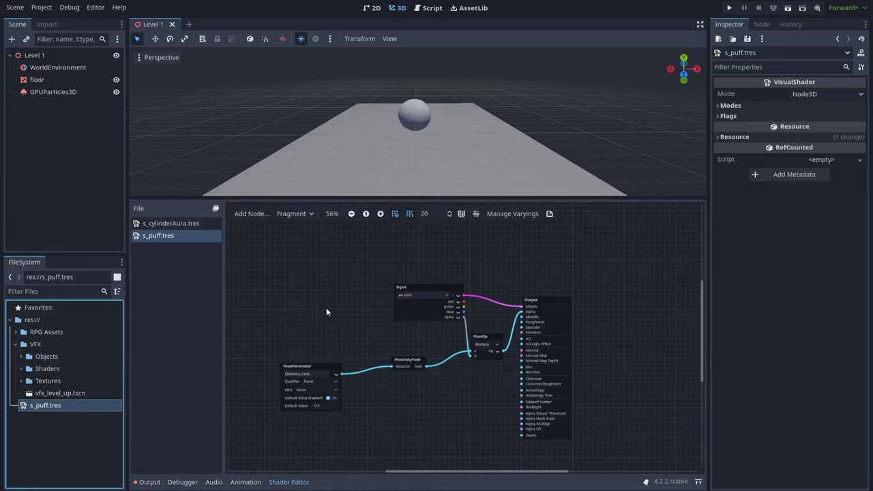
pyautogui.click(300, 215)
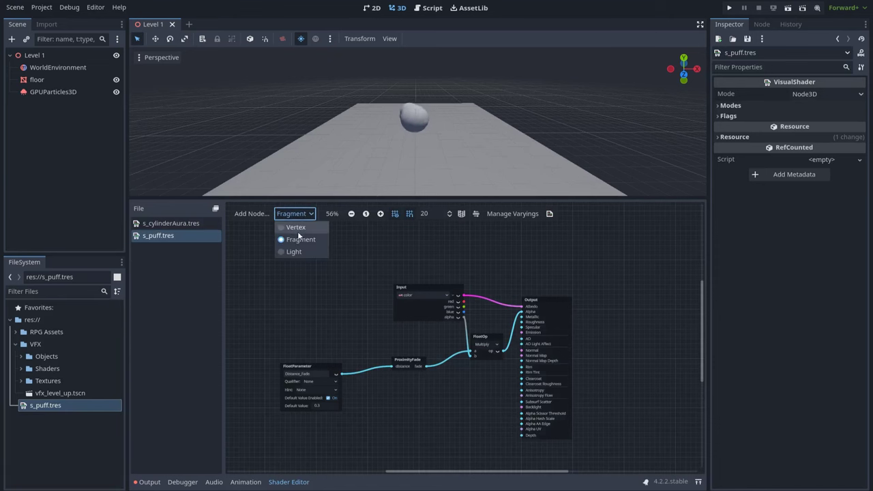
pyautogui.click(305, 228)
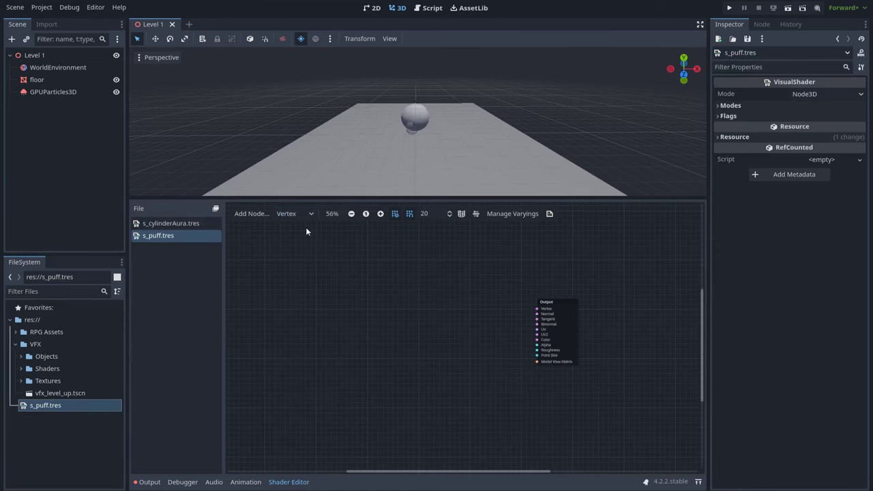
pyautogui.scroll(2, 580, 280)
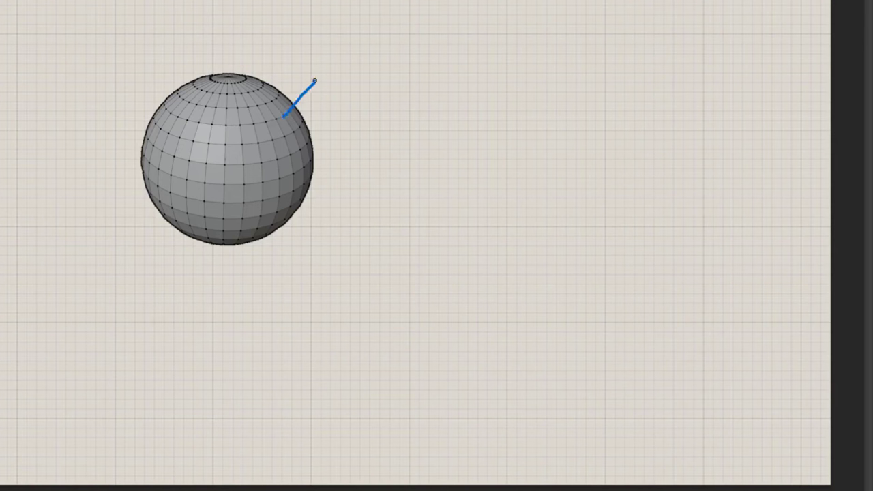
# On the sketch canvas, draw blue normal arrows pointing outward from the gray sphere and paste a noise texture below it.
pyautogui.moveTo(281, 198); pyautogui.dragTo(298, 229)
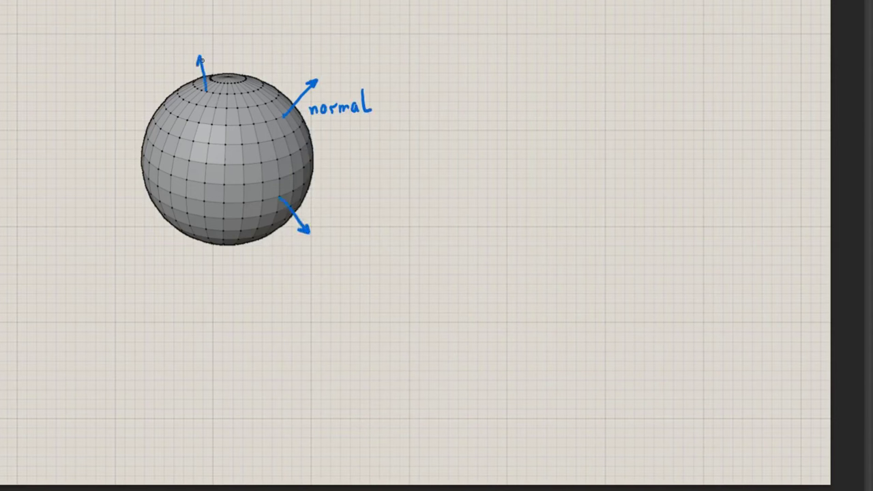
pyautogui.moveTo(185, 199); pyautogui.dragTo(144, 226)
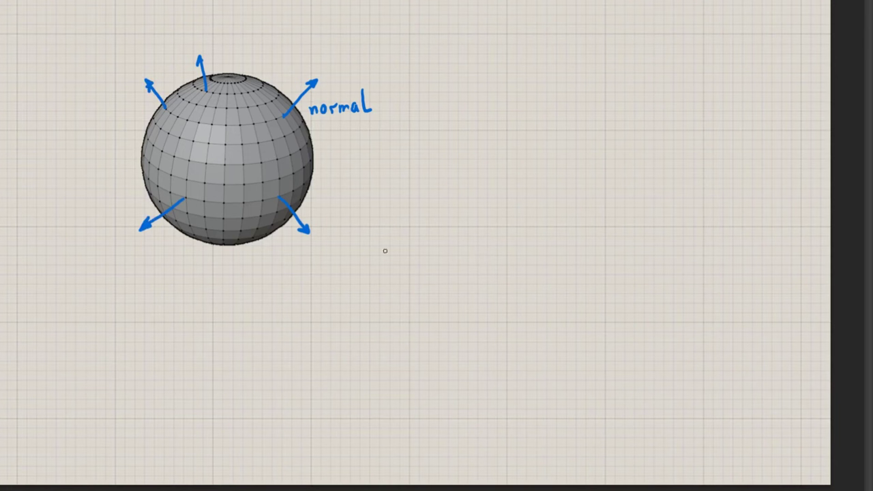
pyautogui.hotkey('ctrl', 'v')
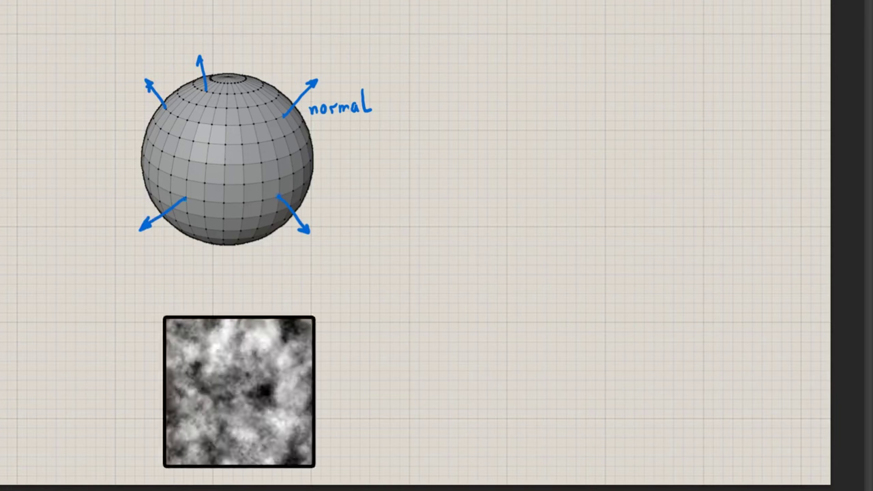
# Add a noise-mapped sphere beside the first one and annotate it with dark red arrows and hatching over its bright areas.
pyautogui.hotkey('ctrl', 'v')
pyautogui.moveTo(367, 368)
pyautogui.mouseDown()
pyautogui.moveTo(451, 281)
pyautogui.moveTo(459, 298)
pyautogui.mouseUp()
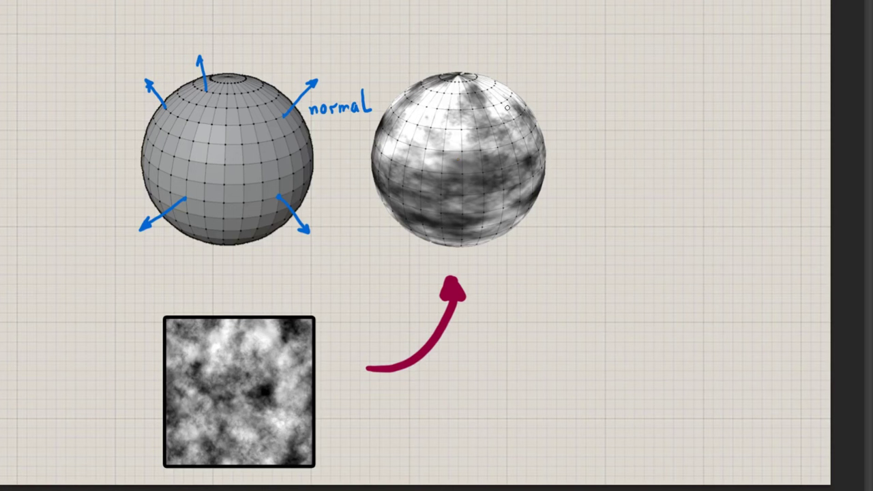
pyautogui.moveTo(501, 103); pyautogui.dragTo(527, 66)
pyautogui.moveTo(406, 122); pyautogui.dragTo(383, 81)
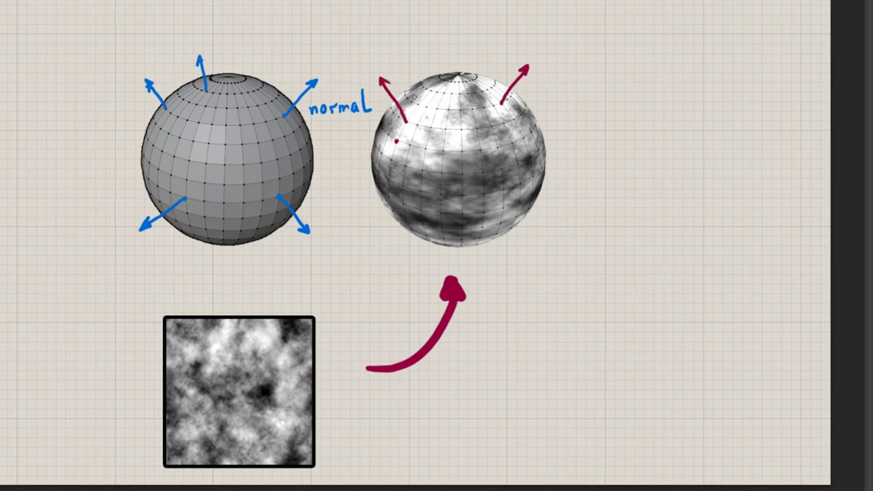
pyautogui.moveTo(388, 148)
pyautogui.mouseDown()
pyautogui.moveTo(447, 99)
pyautogui.moveTo(490, 111)
pyautogui.mouseUp()
pyautogui.moveTo(495, 85); pyautogui.dragTo(495, 110)
pyautogui.moveTo(499, 87); pyautogui.dragTo(503, 116)
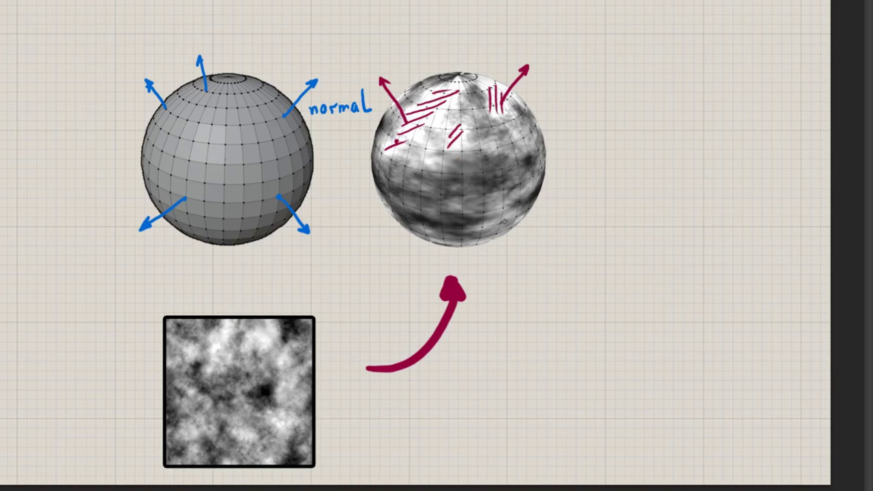
pyautogui.moveTo(521, 216); pyautogui.dragTo(549, 244)
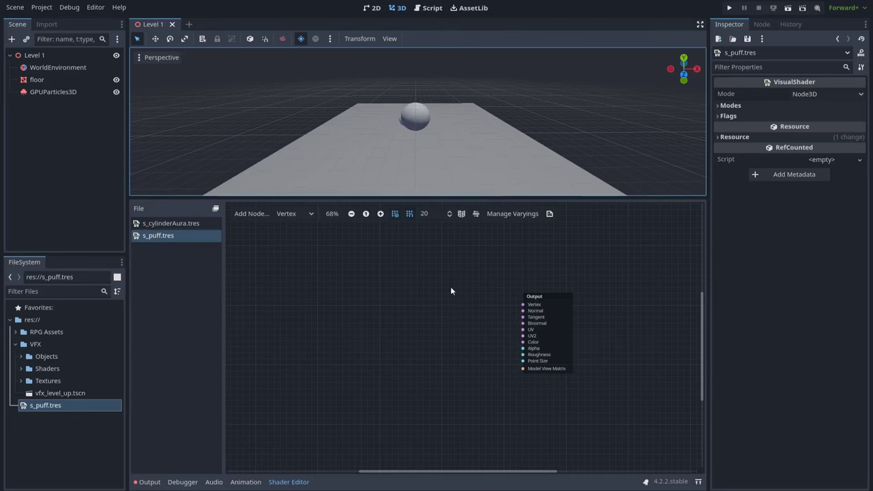
# Add a vertex Input node to s_puff.tres's Vertex graph and place it ahead of the Output node.
pyautogui.click(296, 214)
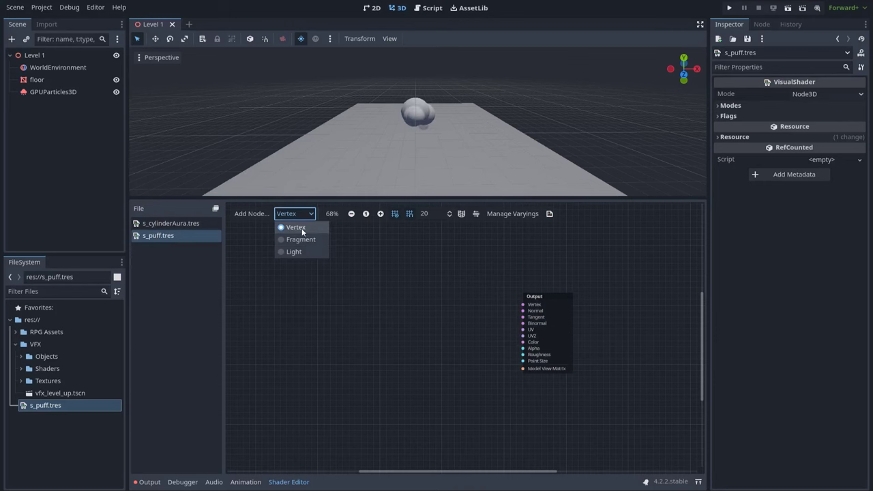
pyautogui.scroll(1, 453, 289)
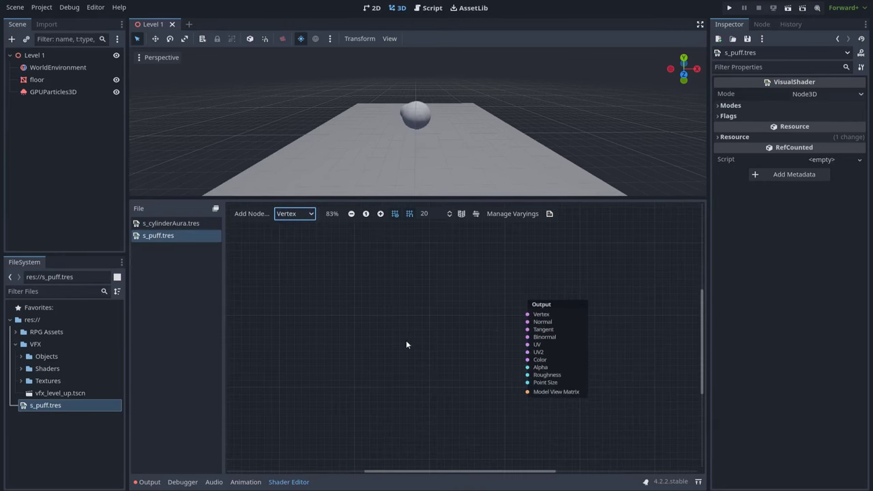
pyautogui.rightClick(362, 268)
pyautogui.write('ve')
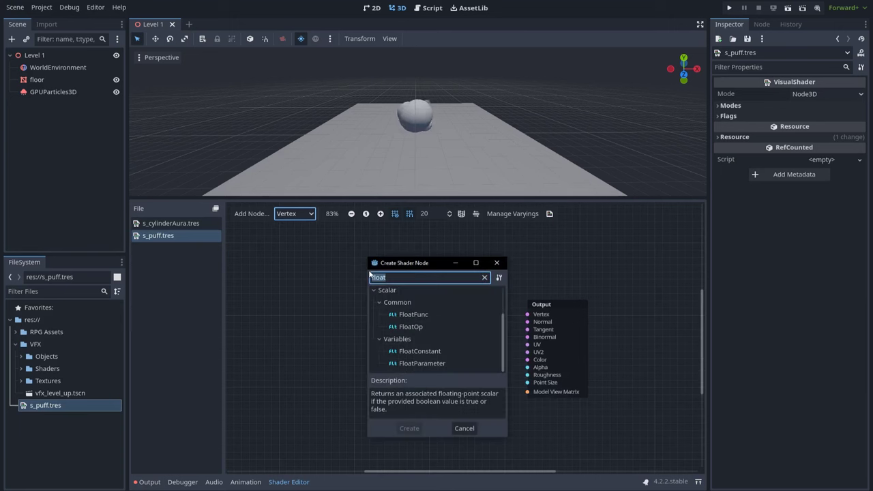
pyautogui.write('rt')
pyautogui.doubleClick(418, 316)
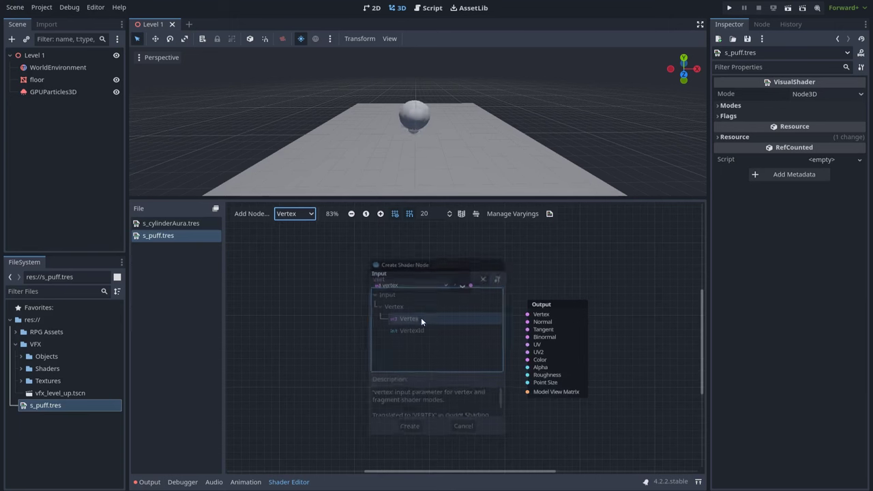
pyautogui.moveTo(406, 287); pyautogui.dragTo(343, 269)
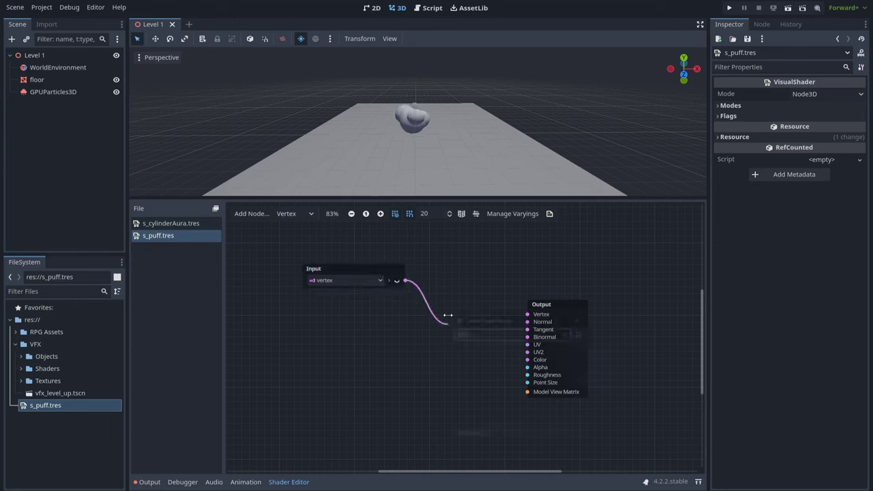
# Connect the vertex input to input a of a new Vector3 Add node and position it beside the Output node.
pyautogui.write('add')
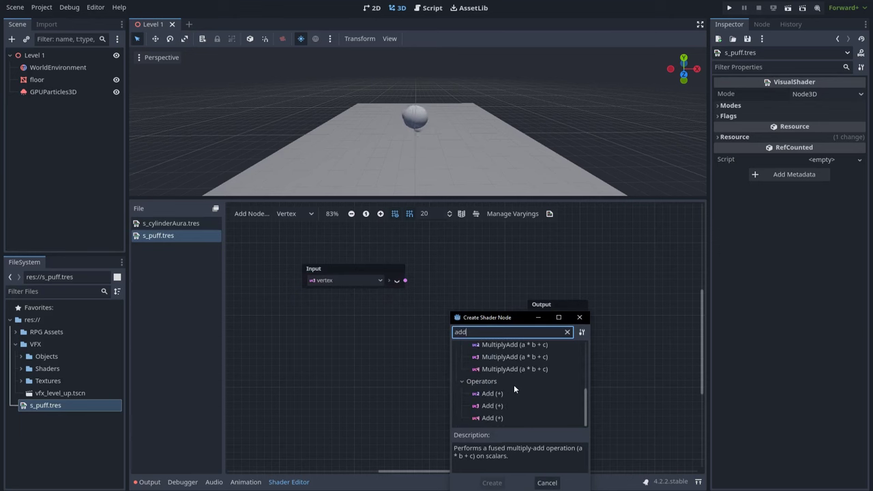
pyautogui.doubleClick(499, 407)
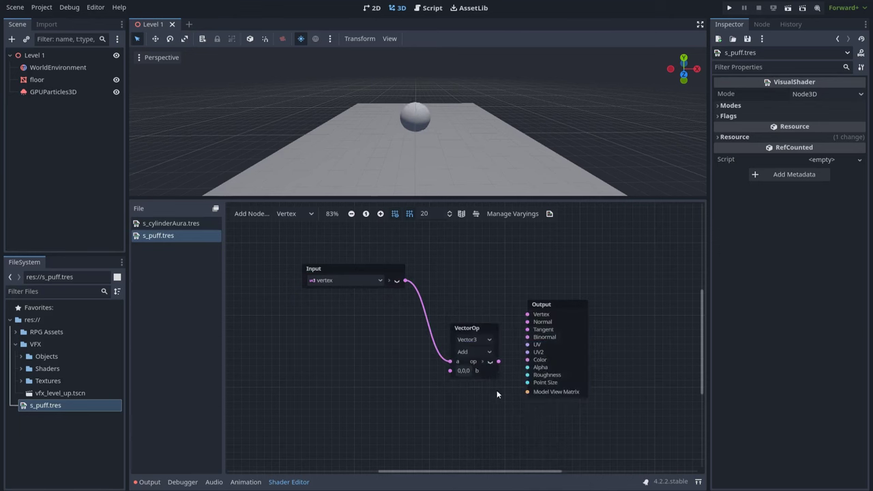
pyautogui.moveTo(475, 328); pyautogui.dragTo(475, 303)
pyautogui.moveTo(406, 372); pyautogui.dragTo(440, 356, button='middle')
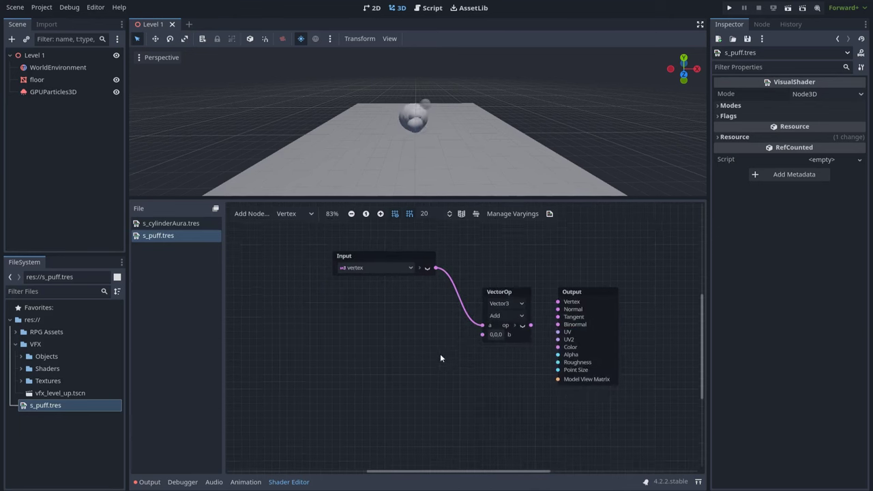
# Add a normal Input node below the vertex input and connect it to input b of the Vector3 Add node.
pyautogui.rightClick(345, 380)
pyautogui.write('nor')
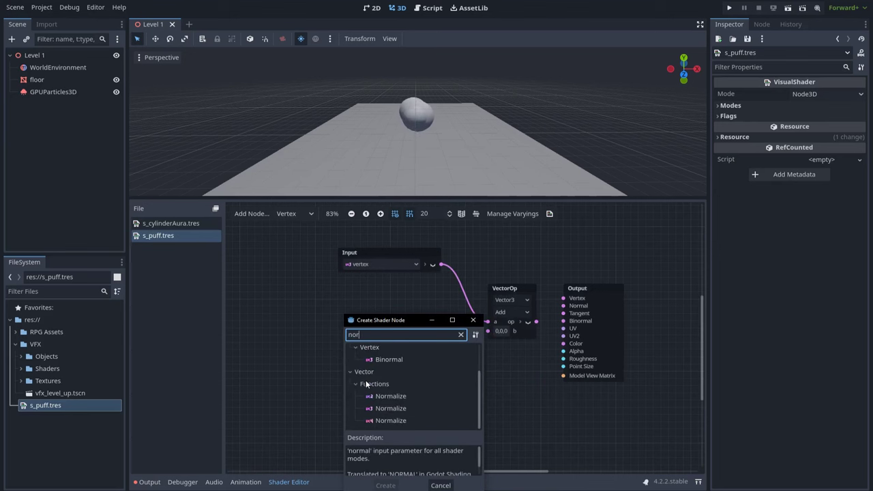
pyautogui.doubleClick(394, 376)
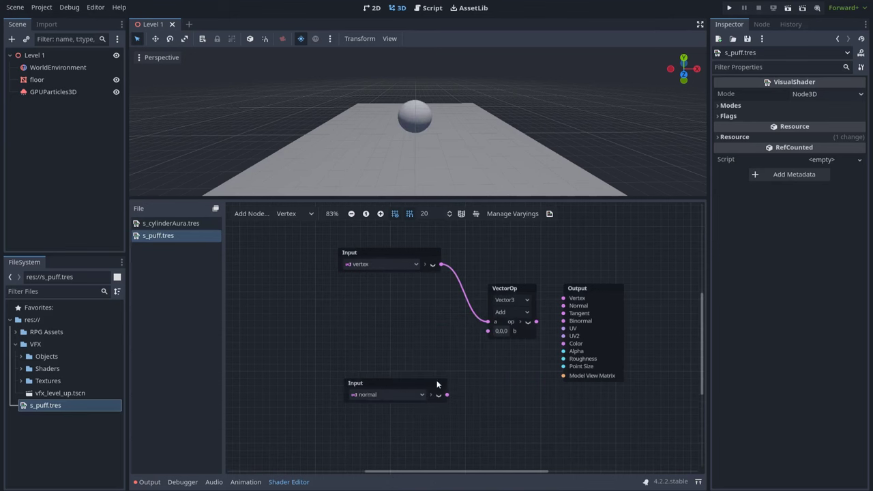
pyautogui.moveTo(411, 373); pyautogui.dragTo(396, 367)
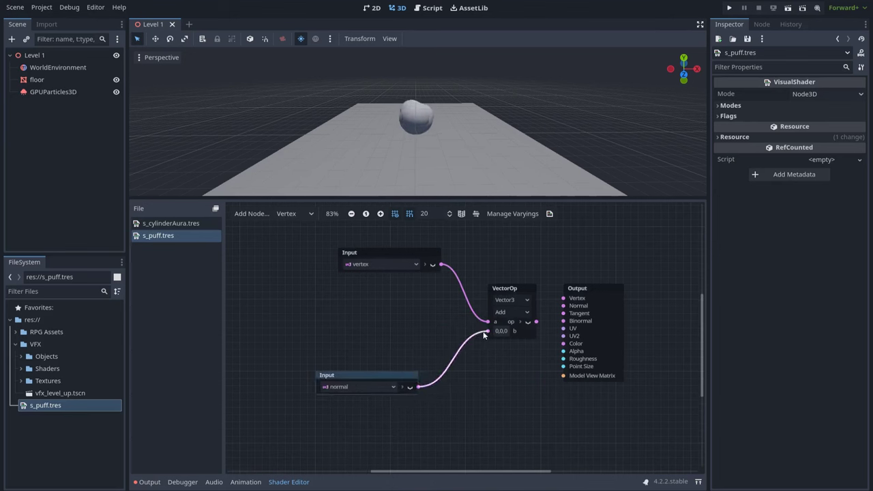
pyautogui.moveTo(483, 334); pyautogui.dragTo(486, 332)
# Move the Output node farther from the Vector3 Add node and enlarge the 3D viewport above the shader graph.
pyautogui.moveTo(455, 327); pyautogui.dragTo(420, 348, button='middle')
pyautogui.moveTo(544, 310); pyautogui.dragTo(573, 310)
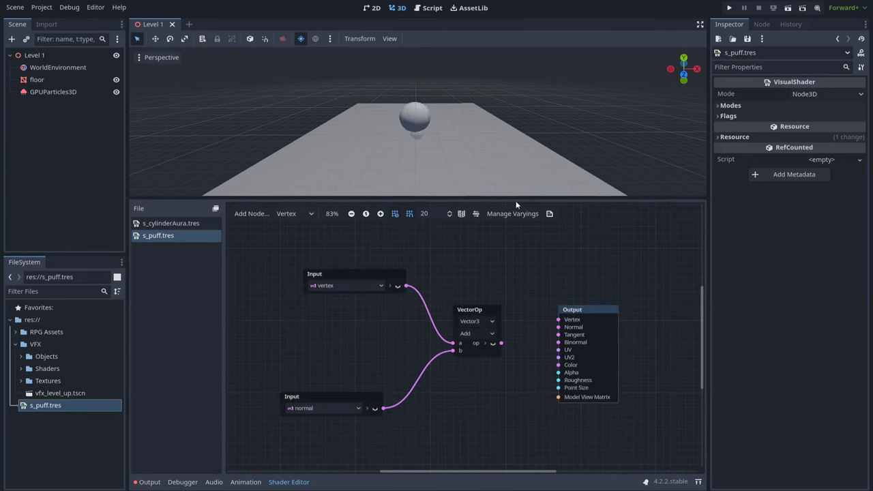
pyautogui.moveTo(514, 200); pyautogui.dragTo(513, 243)
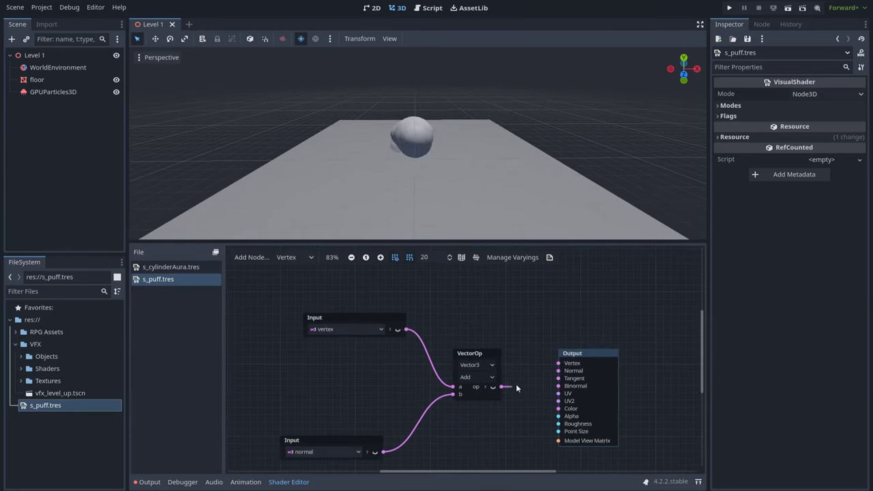
# Connect the Vector3 Add node's result to the Vertex input of the Output node.
pyautogui.click(505, 288)
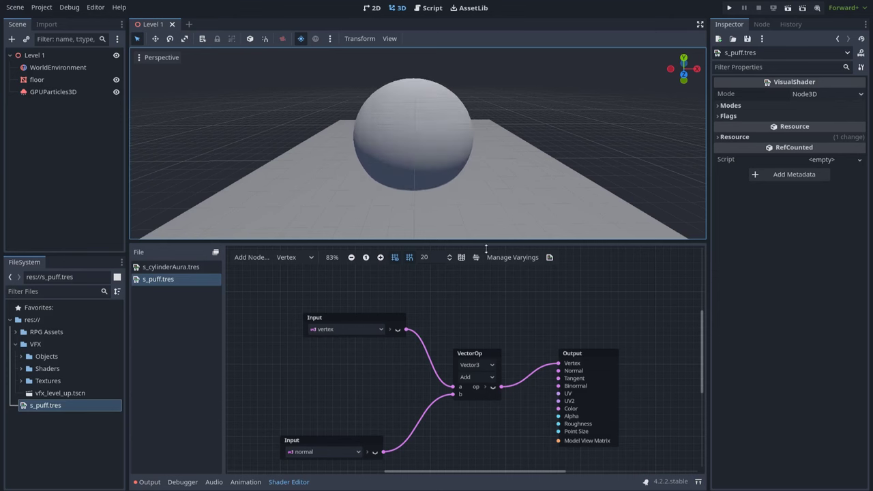
pyautogui.scroll(-2, 480, 301)
pyautogui.scroll(-1, 383, 373)
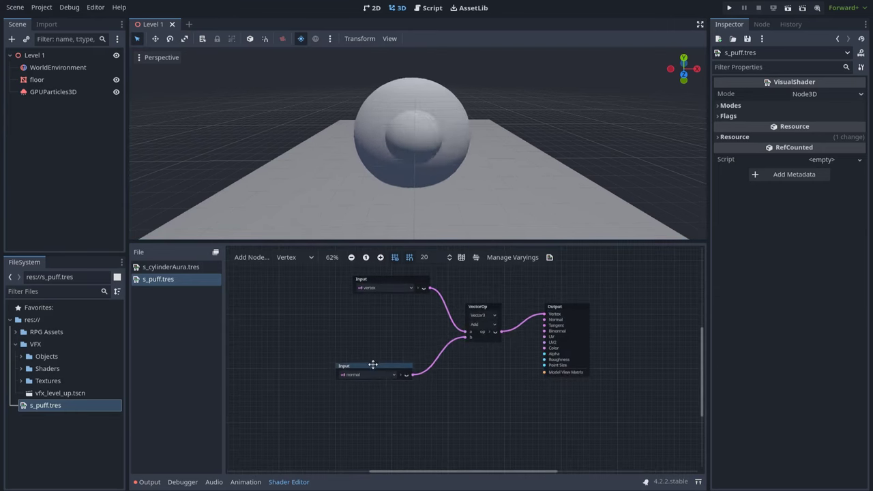
# Add a Vector3 Multiply node below the Add node, with the normal input connected to its input a.
pyautogui.moveTo(383, 372); pyautogui.dragTo(446, 389)
pyautogui.scroll(1, 374, 353)
pyautogui.write('mul')
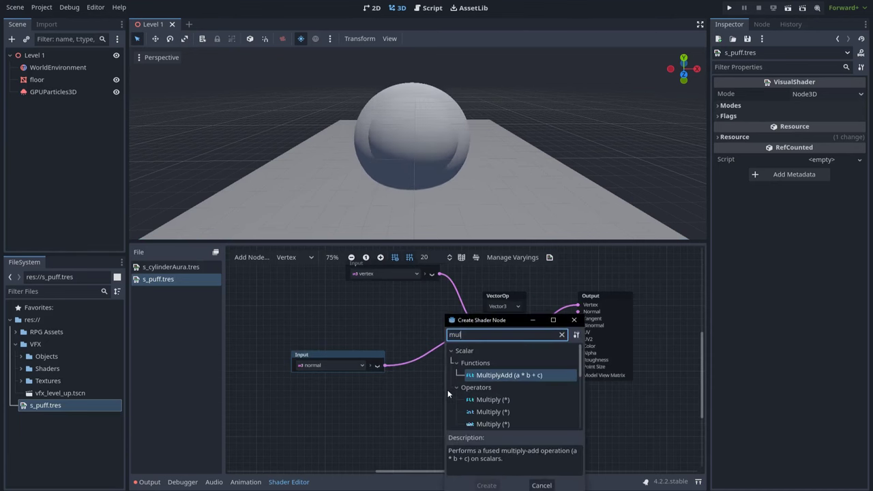
pyautogui.scroll(-4, 491, 385)
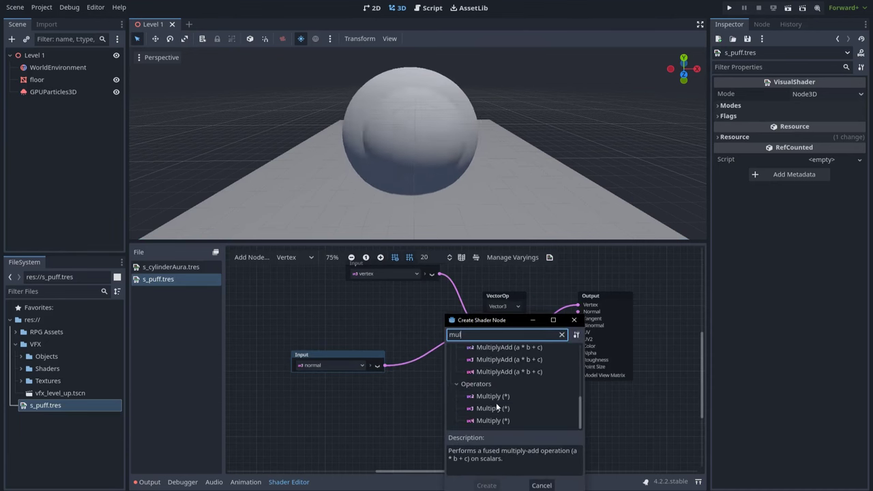
pyautogui.click(492, 412)
pyautogui.doubleClick(492, 411)
pyautogui.moveTo(471, 399); pyautogui.dragTo(454, 373)
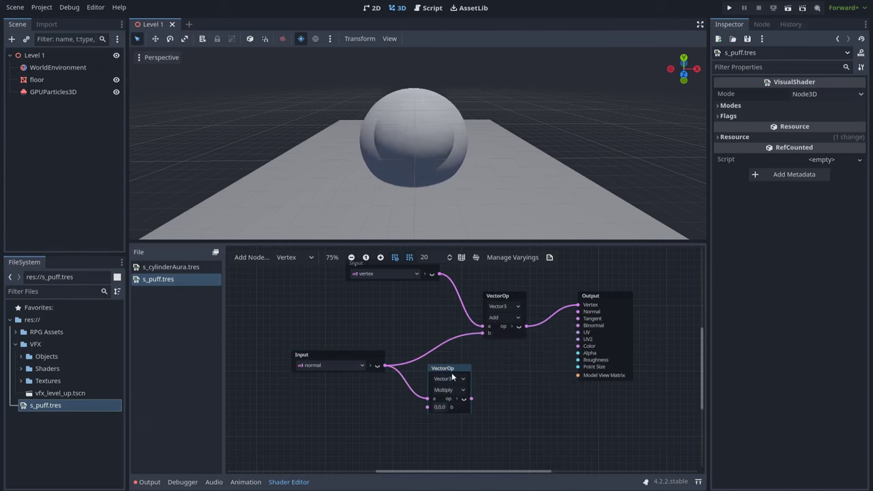
# Add a FloatConstant node below the normal Input node and set its value to 0.3.
pyautogui.rightClick(352, 427)
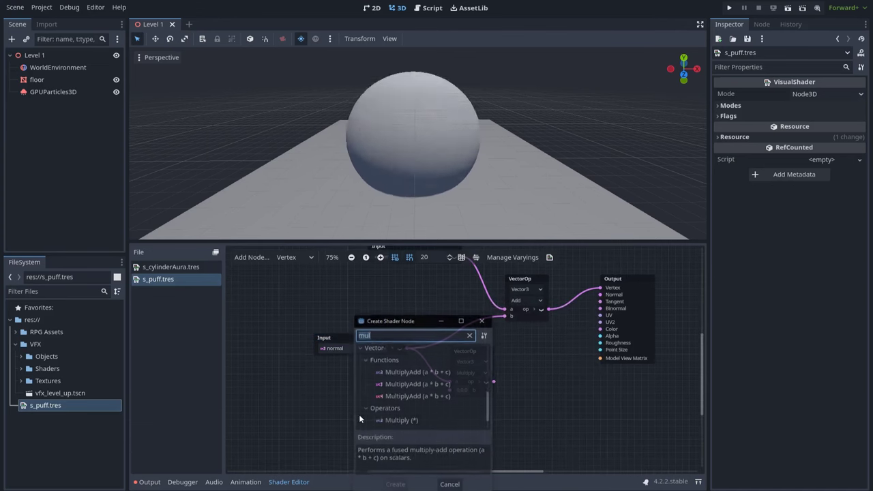
pyautogui.write('flo')
pyautogui.scroll(2, 413, 399)
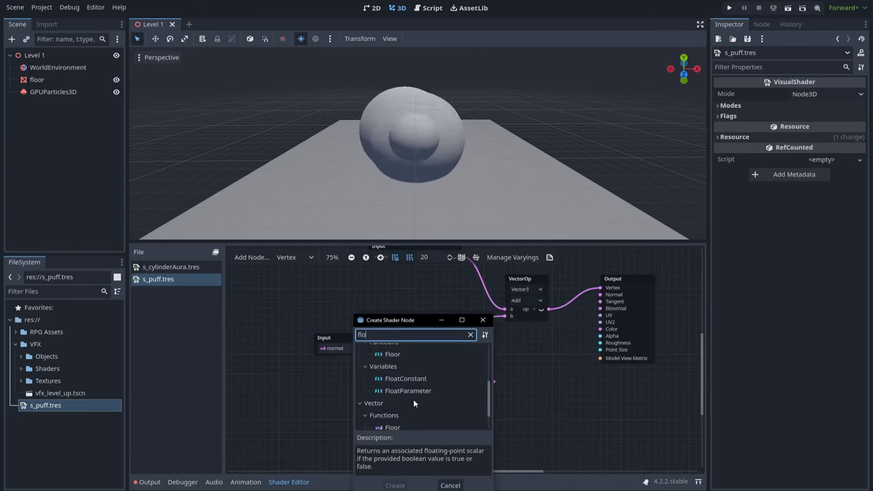
pyautogui.doubleClick(412, 379)
pyautogui.moveTo(385, 424); pyautogui.dragTo(372, 409)
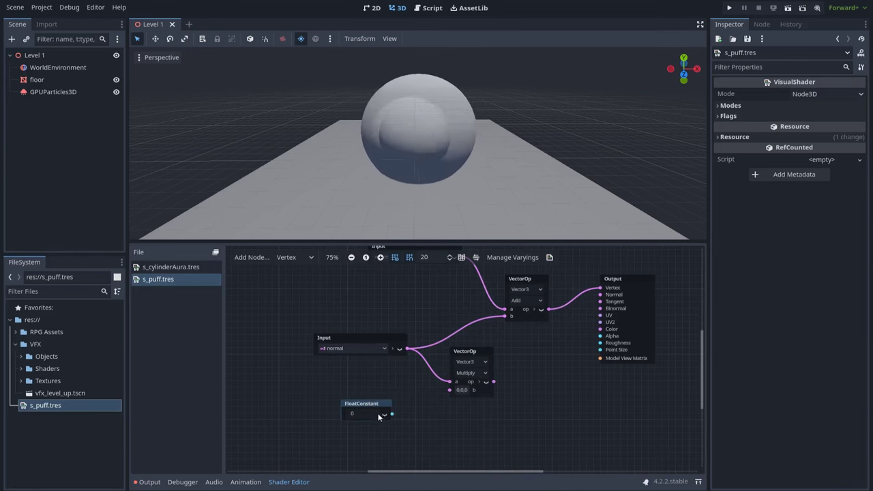
pyautogui.click(362, 414)
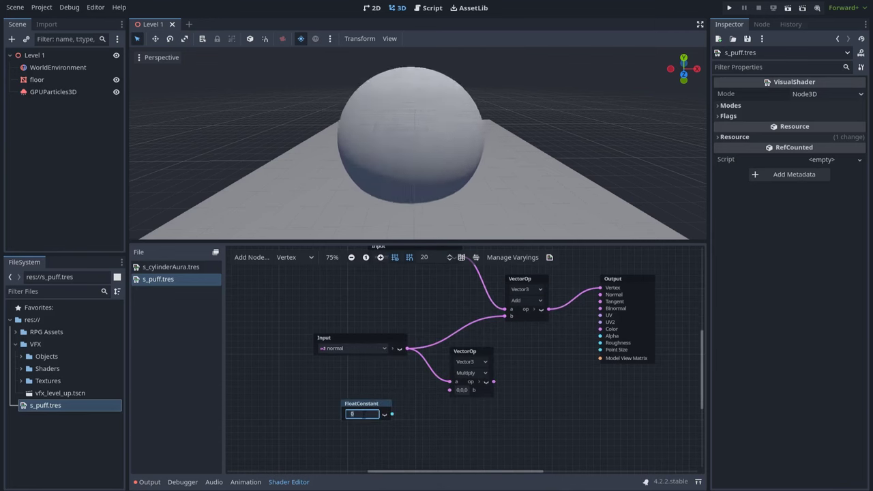
pyautogui.write('.3')
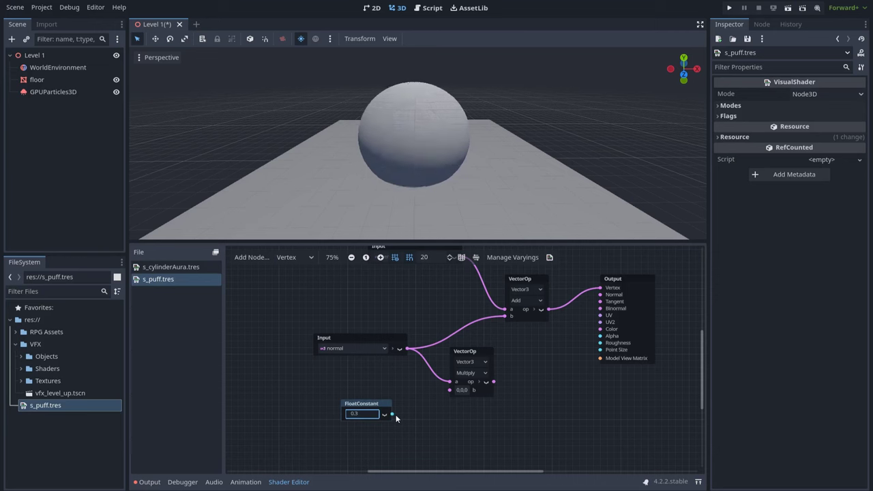
# Connect the FloatConstant to input b of the Multiply node and the Multiply result to input b of the Add node.
pyautogui.moveTo(393, 414); pyautogui.dragTo(449, 389)
pyautogui.moveTo(413, 382); pyautogui.dragTo(356, 408, button='middle')
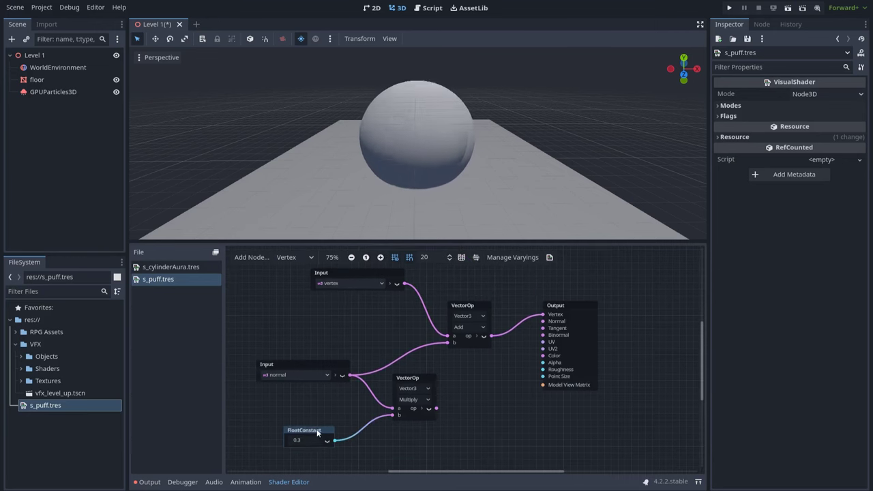
pyautogui.moveTo(300, 430); pyautogui.dragTo(308, 423)
pyautogui.moveTo(275, 341); pyautogui.dragTo(318, 356)
pyautogui.moveTo(325, 429); pyautogui.dragTo(310, 408)
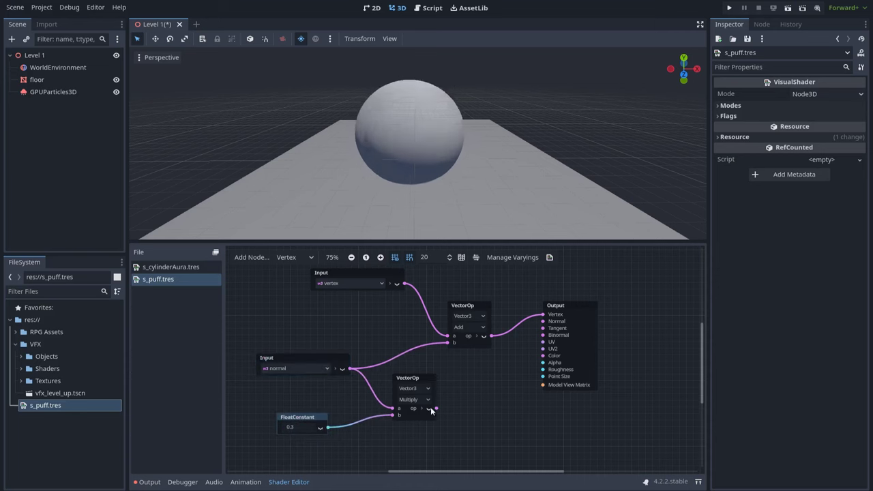
pyautogui.moveTo(435, 408); pyautogui.dragTo(446, 343)
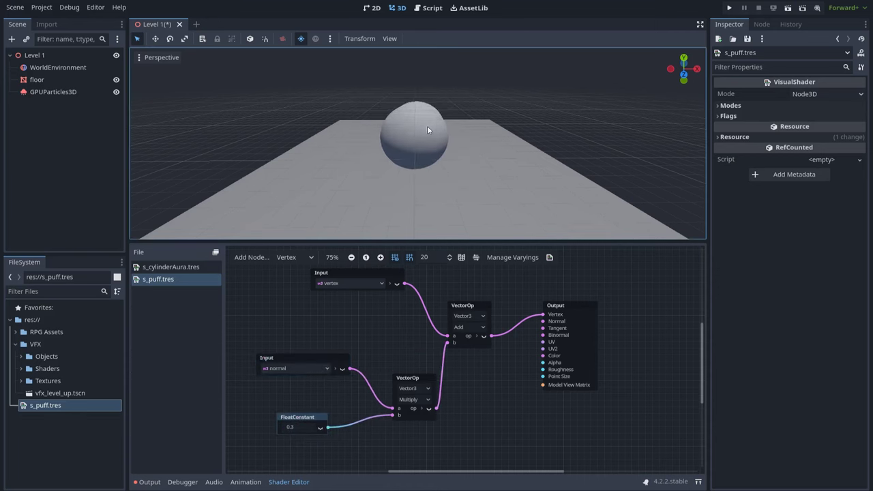
# Enlarge the shader graph area beneath the 3D viewport and make room below the vertex nodes.
pyautogui.scroll(3, 417, 140)
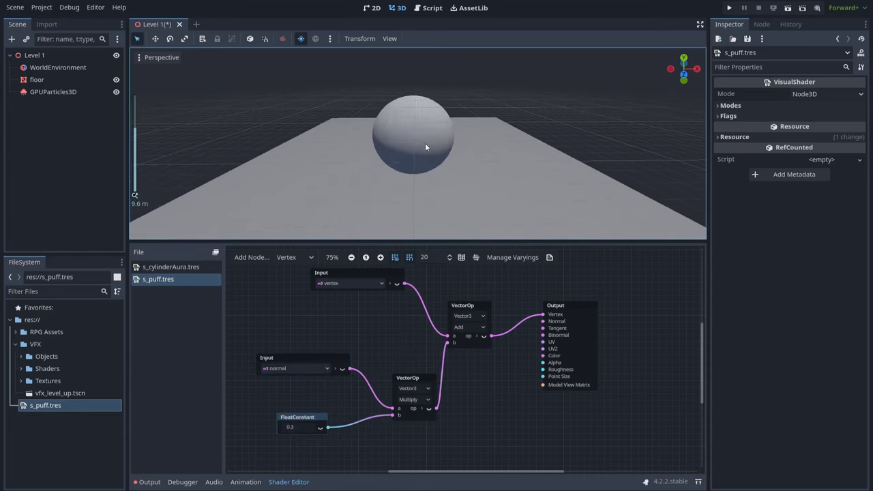
pyautogui.scroll(-2, 390, 323)
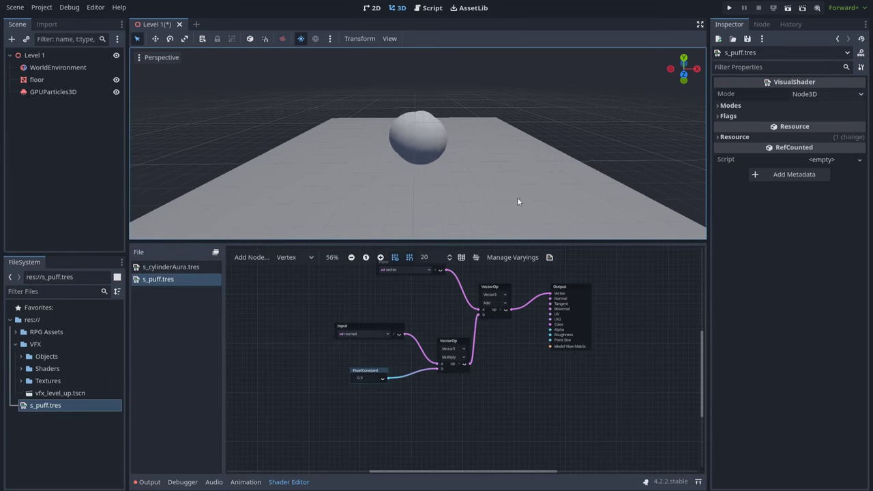
pyautogui.moveTo(555, 245); pyautogui.dragTo(554, 207)
pyautogui.moveTo(534, 294); pyautogui.dragTo(553, 334, button='middle')
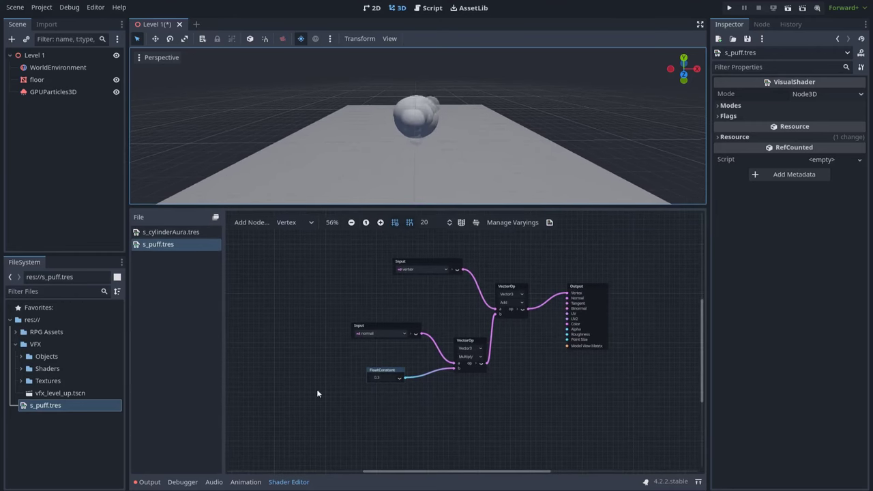
# Add PerlinNoise_Tiled.png from the Textures folder to the Vertex graph as a Texture2D node with its type set to Color.
pyautogui.click(21, 380)
pyautogui.scroll(-3, 63, 359)
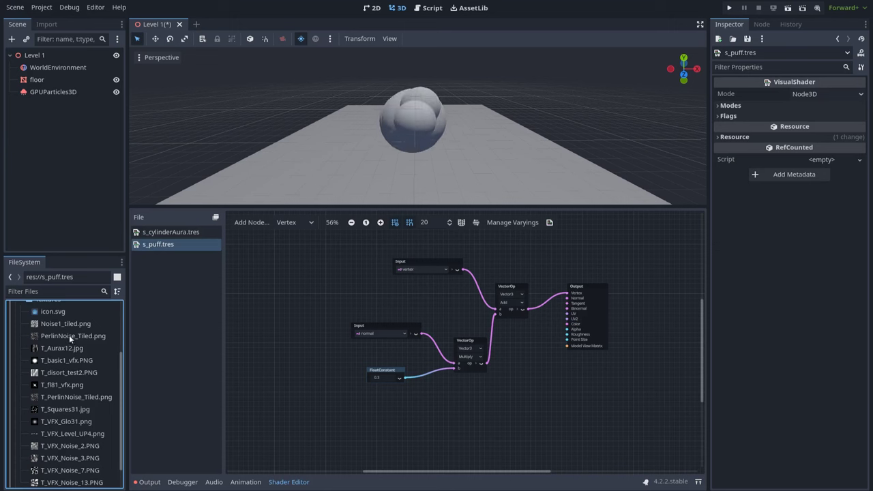
pyautogui.moveTo(68, 334)
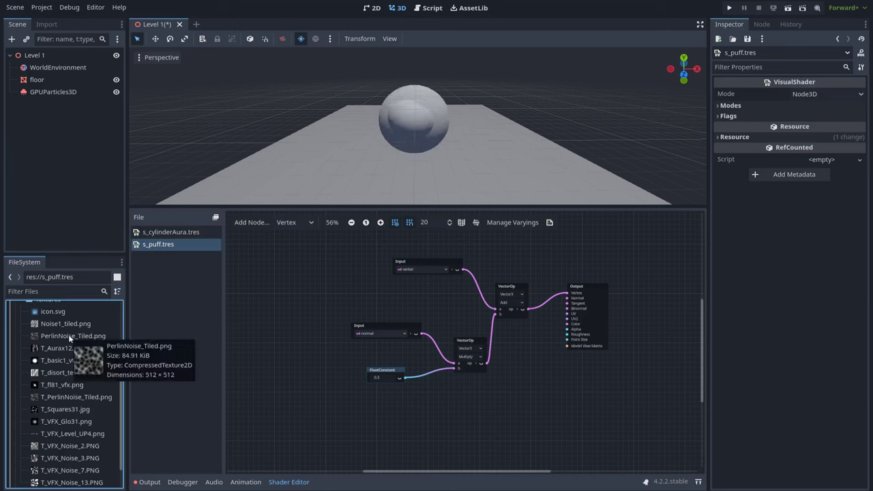
pyautogui.moveTo(68, 335); pyautogui.dragTo(239, 357)
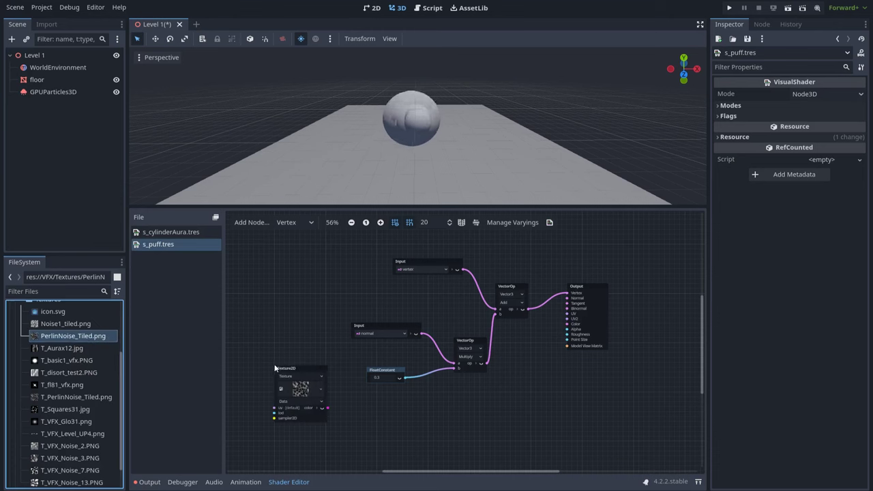
pyautogui.scroll(-3, 278, 339)
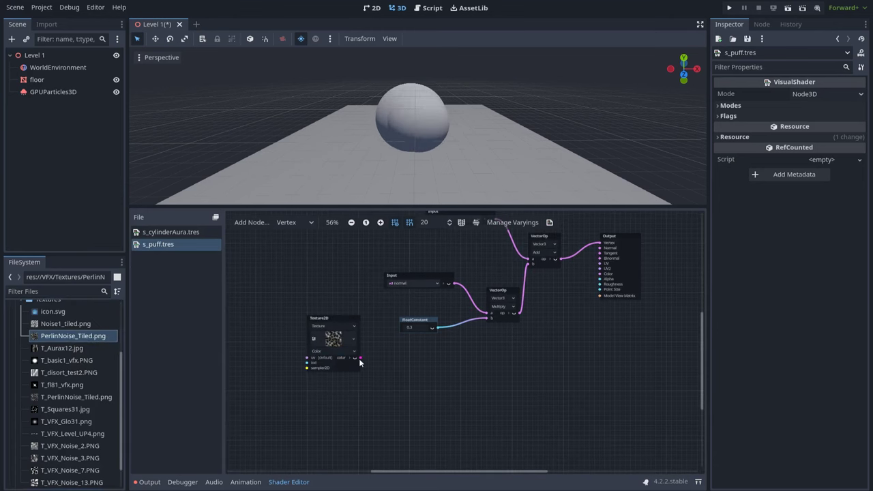
# Expand the texture's color output and connect its red channel to input a of a new Vector3 Multiply node.
pyautogui.moveTo(388, 356); pyautogui.dragTo(388, 357)
pyautogui.press('Escape')
pyautogui.click(355, 357)
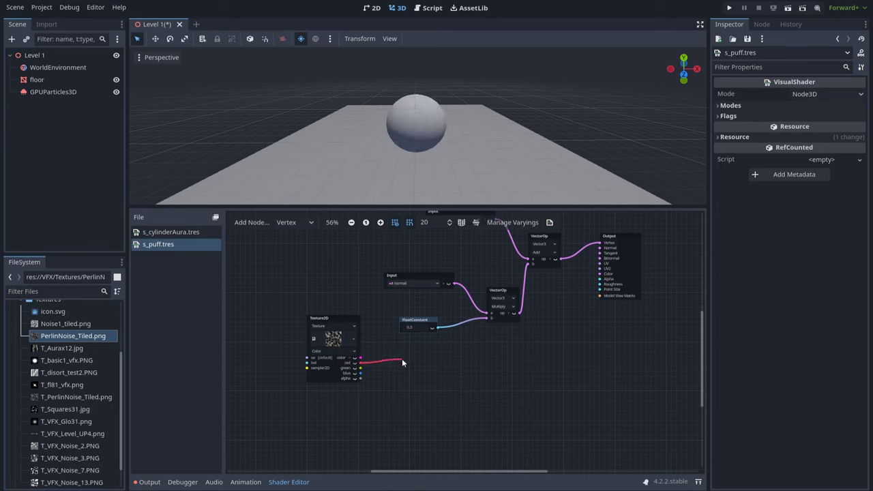
pyautogui.moveTo(402, 362); pyautogui.dragTo(401, 361)
pyautogui.write('mul')
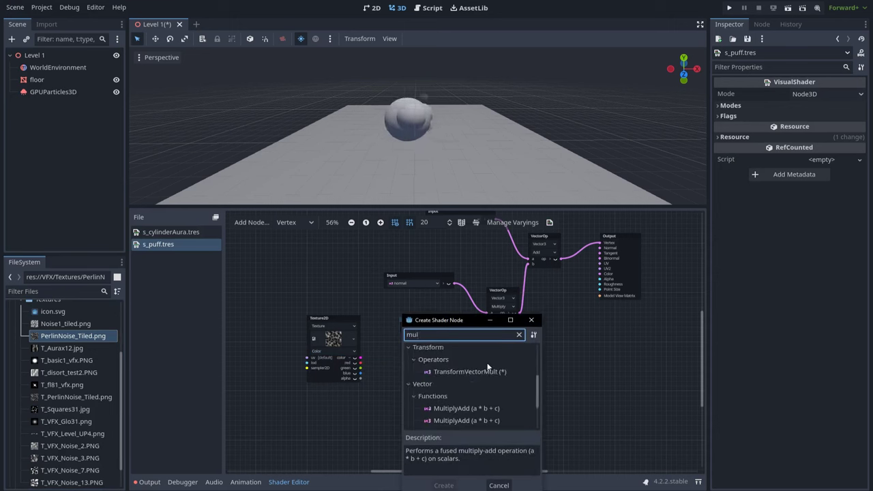
pyautogui.scroll(-2, 483, 375)
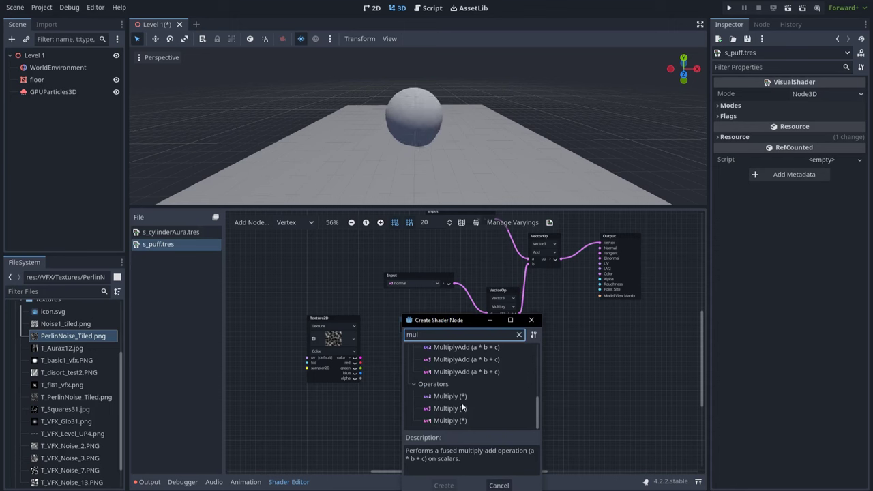
pyautogui.doubleClick(463, 408)
# Reroute the normal input to input b of the new Multiply node and connect its result to input a of the constant-scaled Multiply node.
pyautogui.moveTo(335, 330); pyautogui.dragTo(304, 380)
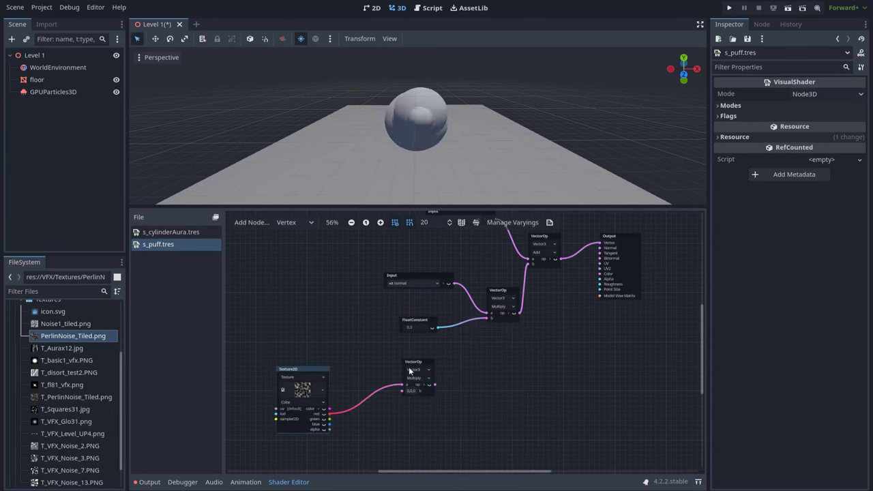
pyautogui.moveTo(416, 276); pyautogui.dragTo(487, 313)
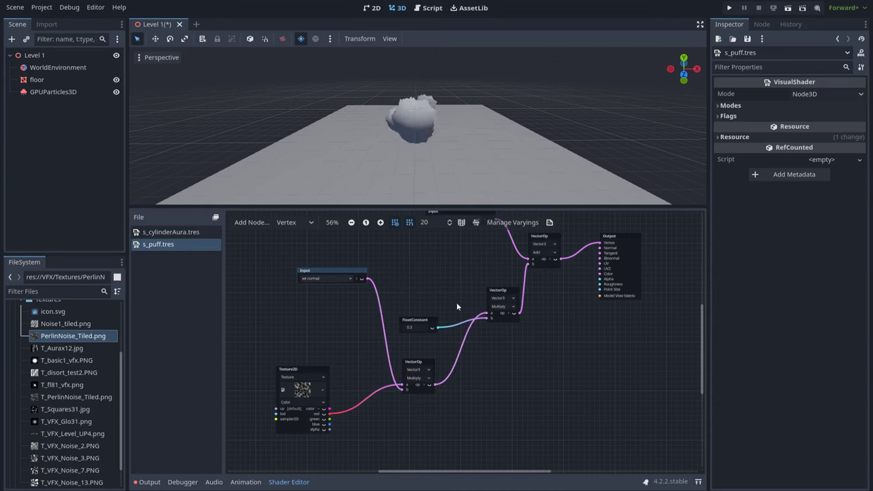
# Inspect the noise-displaced puff up close in a temporarily enlarged 3D viewport.
pyautogui.moveTo(450, 205); pyautogui.dragTo(450, 302)
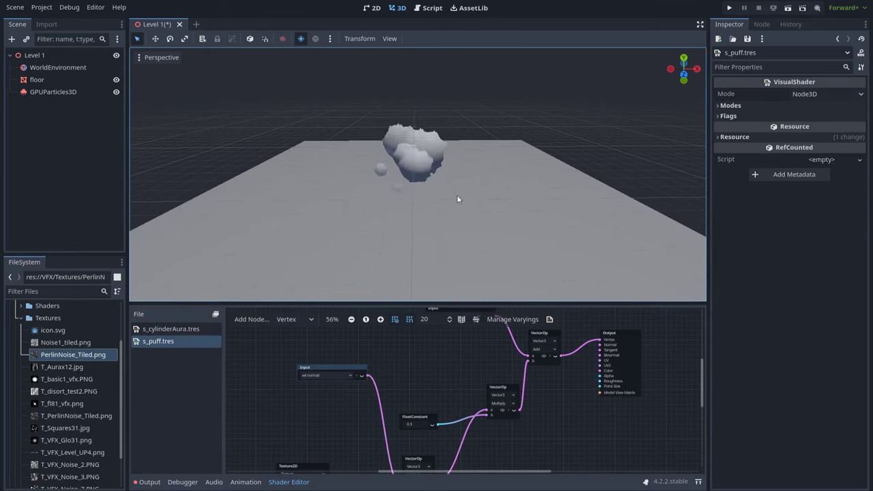
pyautogui.scroll(3, 439, 175)
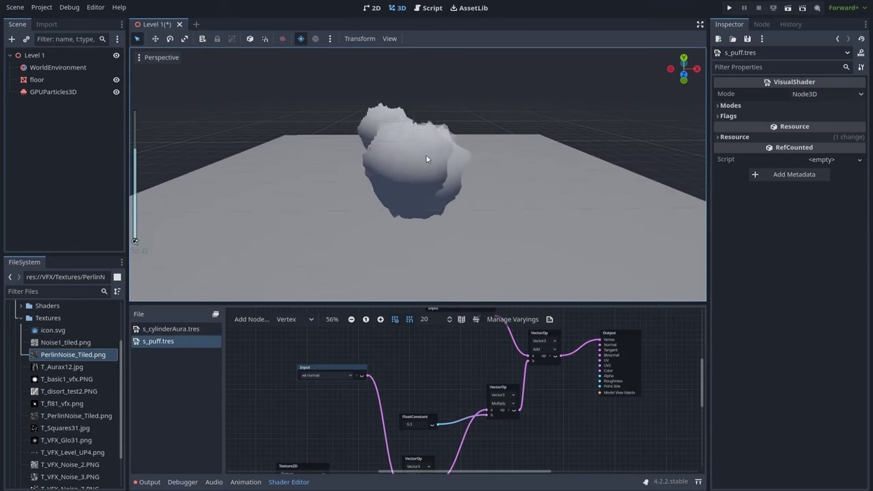
pyautogui.moveTo(450, 305); pyautogui.dragTo(451, 189)
# Move the FloatConstant node below the Multiply node that feeds the Add node.
pyautogui.scroll(1, 350, 301)
pyautogui.scroll(1, 359, 345)
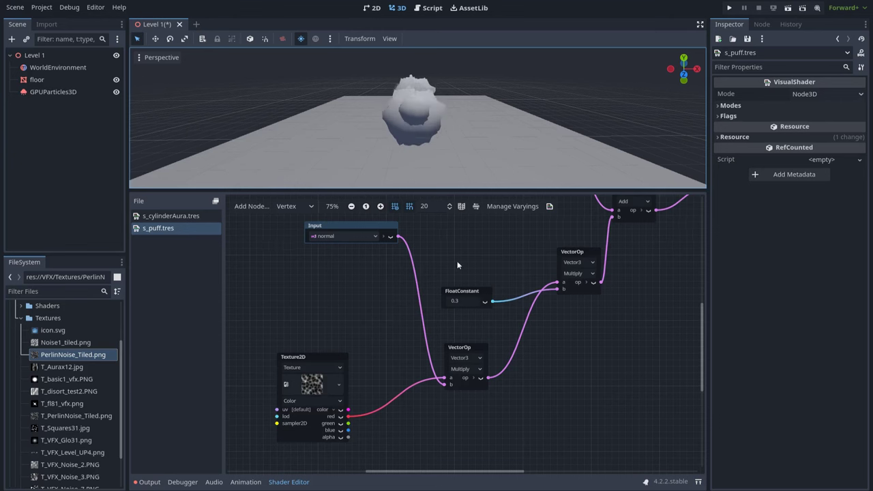
pyautogui.moveTo(457, 260); pyautogui.dragTo(369, 289, button='middle')
pyautogui.moveTo(402, 329); pyautogui.dragTo(517, 402)
# Try a displacement strength of 1 in the FloatConstant node.
pyautogui.click(489, 404)
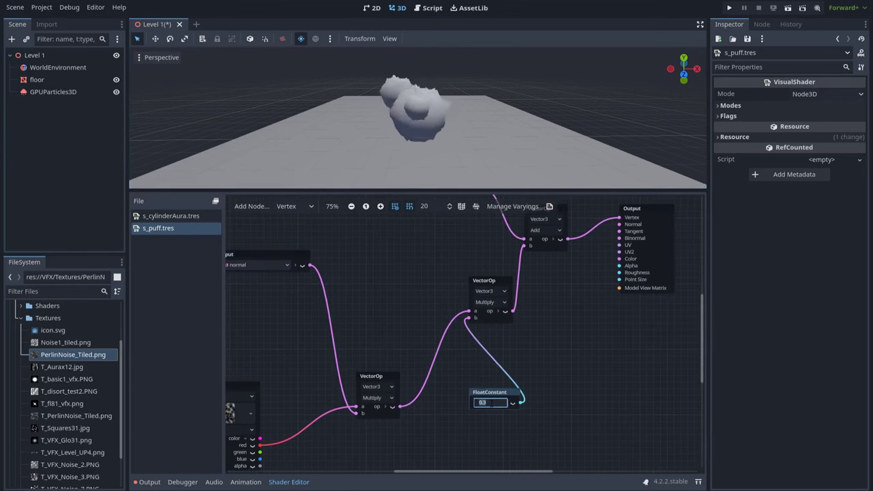
pyautogui.write('1')
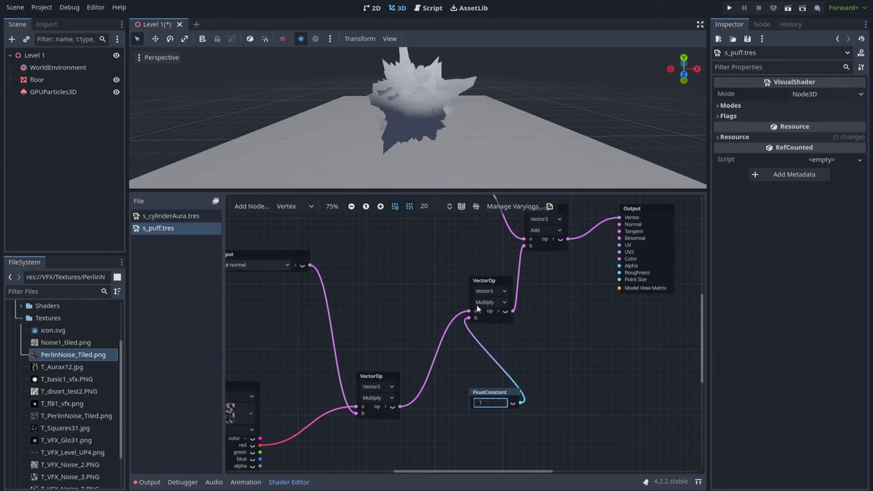
pyautogui.press('Return')
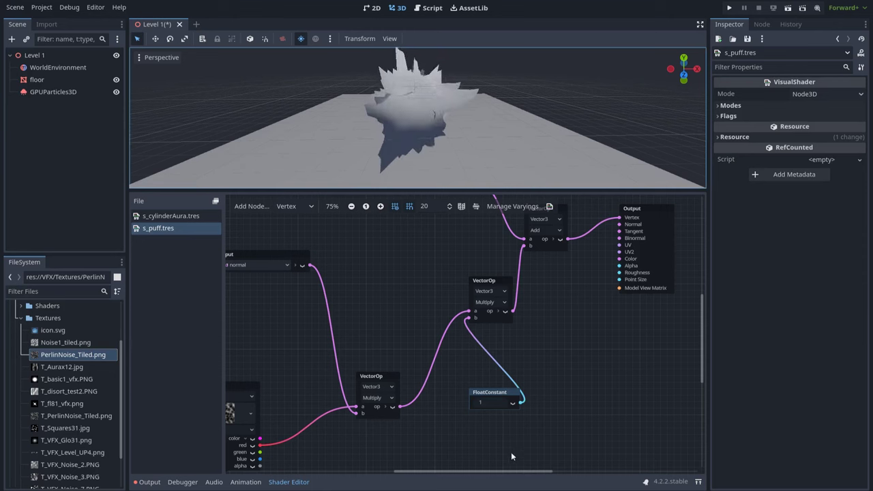
# Set the FloatConstant value to -0.6 and enlarge the 3D viewport above the shader graph.
pyautogui.click(486, 402)
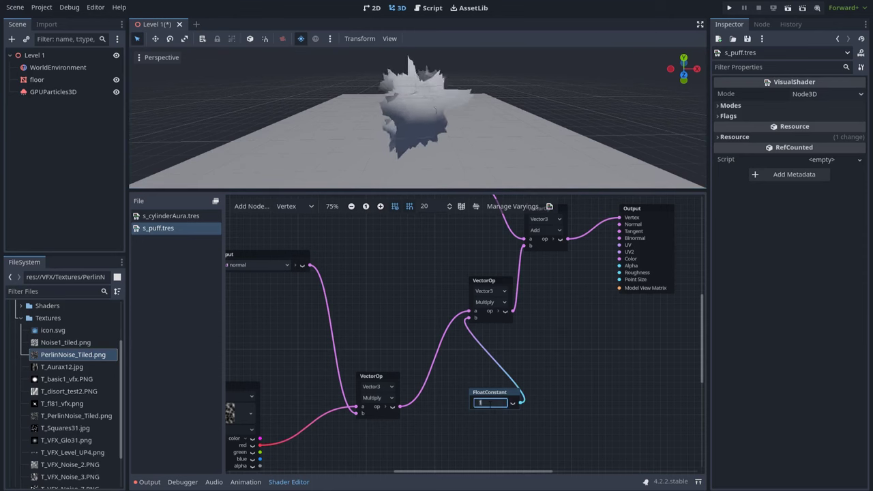
pyautogui.write('-')
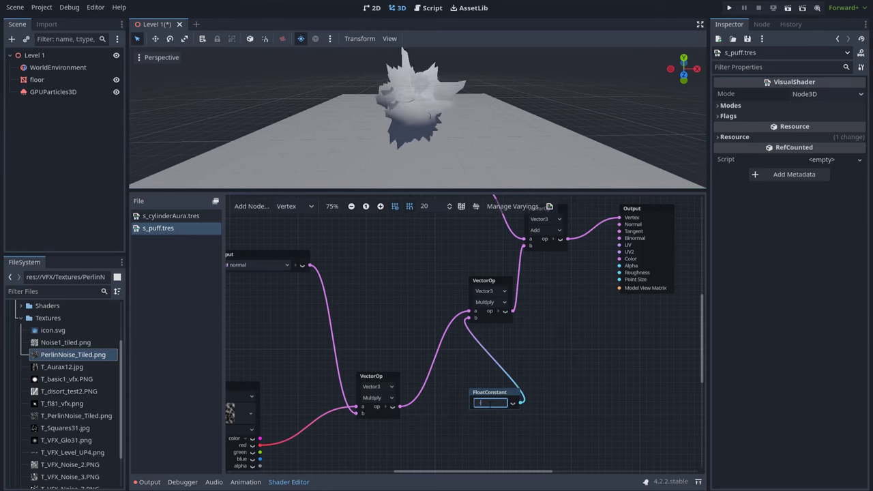
pyautogui.write('0.6')
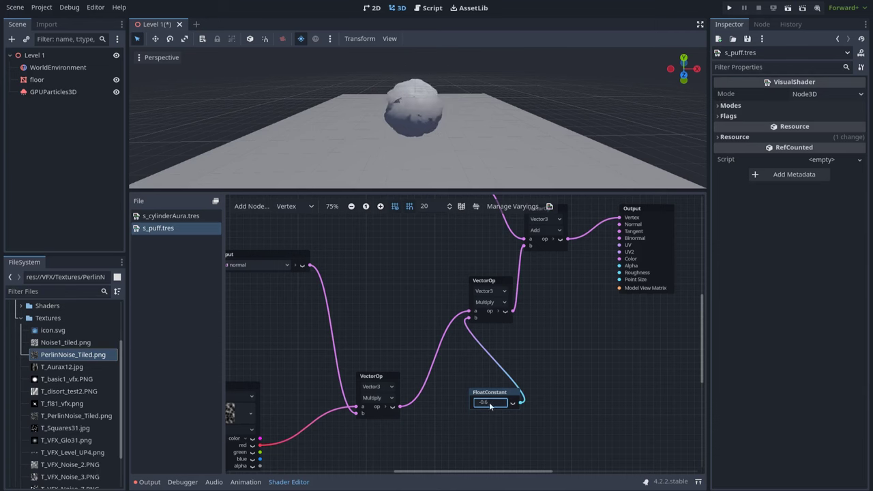
pyautogui.click(457, 139)
pyautogui.moveTo(440, 190); pyautogui.dragTo(439, 231)
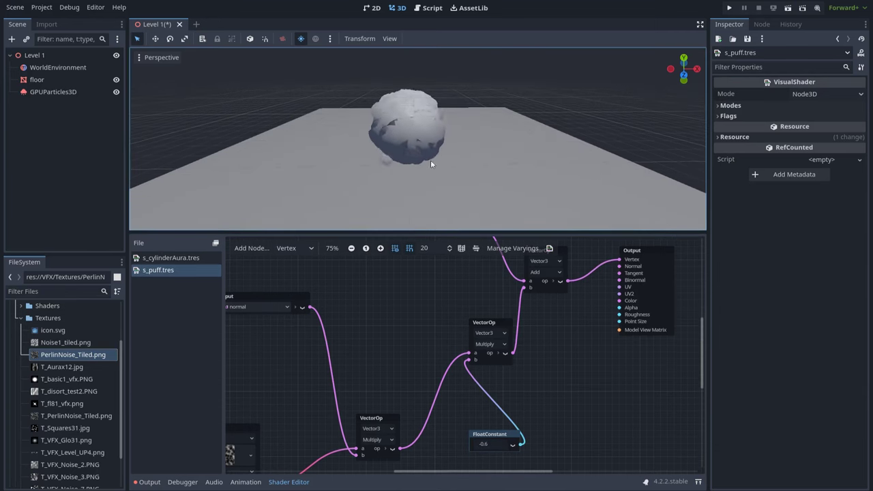
# Move the Texture2D noise node slightly closer to the Multiply node it feeds.
pyautogui.scroll(-2, 432, 141)
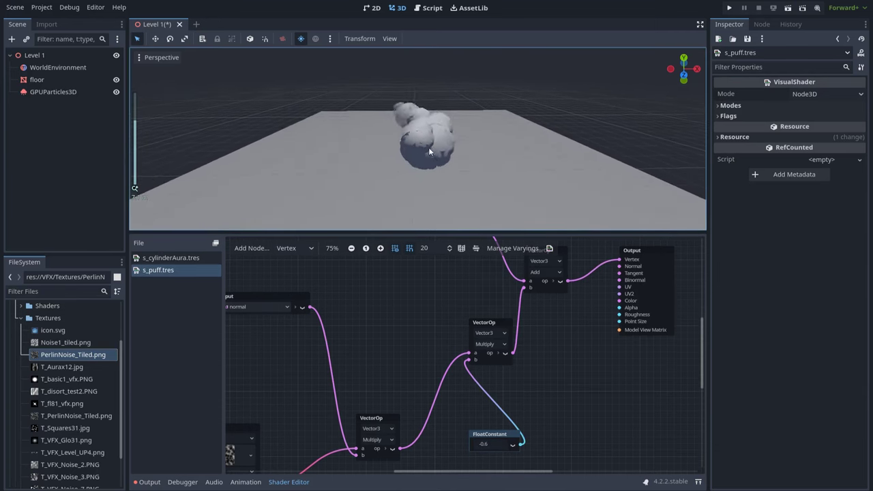
pyautogui.scroll(-2, 416, 303)
pyautogui.moveTo(411, 310); pyautogui.dragTo(468, 293, button='middle')
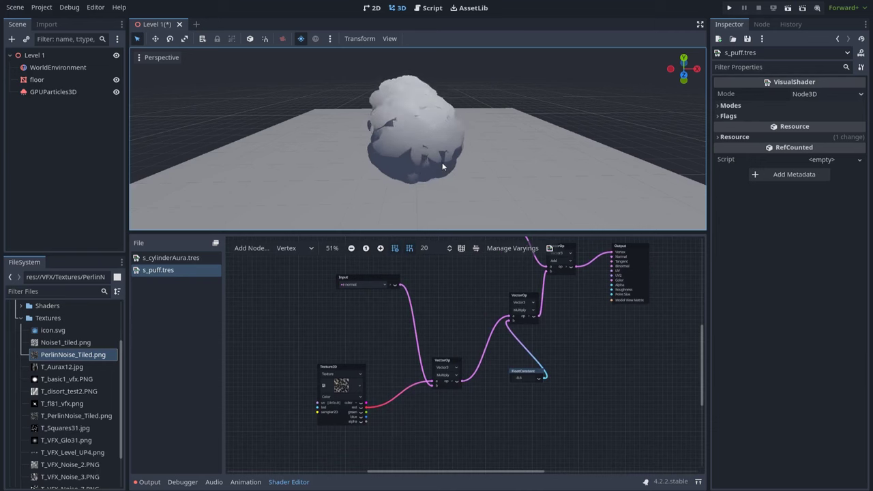
pyautogui.moveTo(347, 369); pyautogui.dragTo(365, 364)
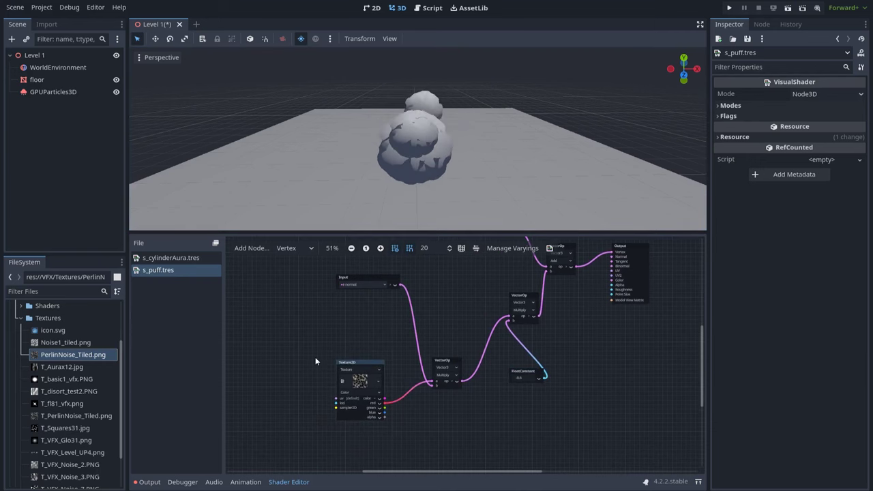
pyautogui.scroll(3, 315, 361)
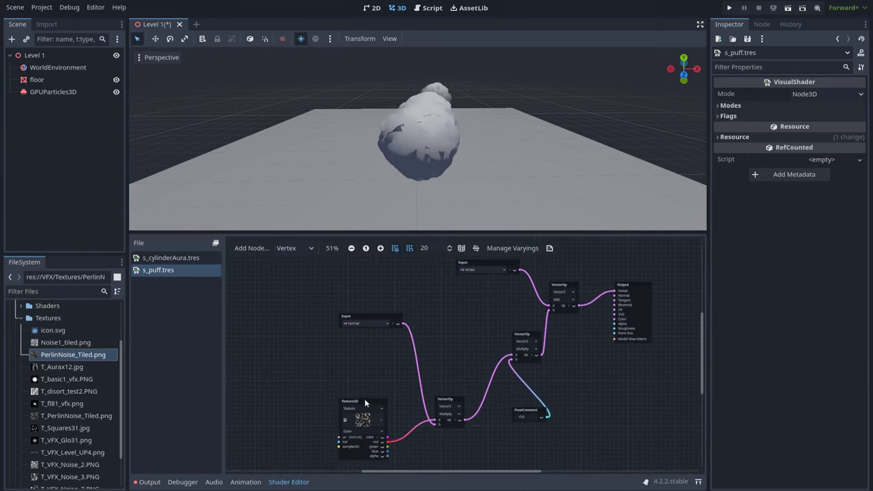
pyautogui.moveTo(304, 396); pyautogui.dragTo(343, 358, button='middle')
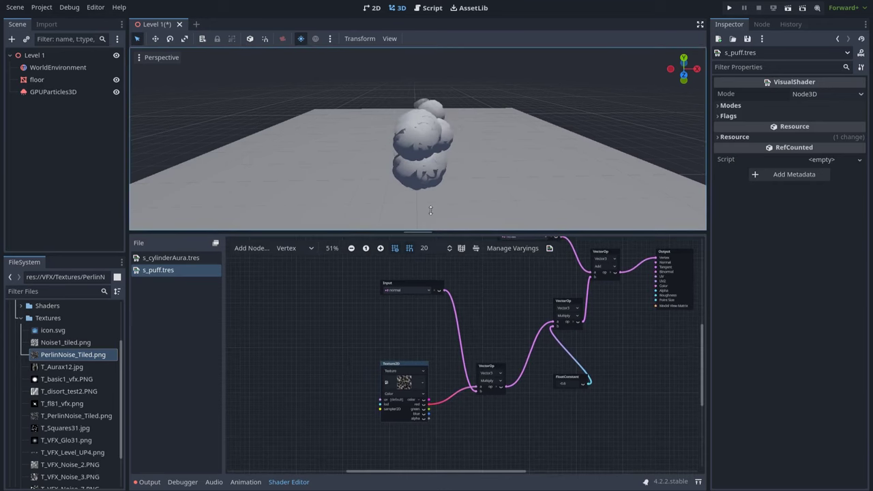
# Add a UVPanning node beside the Texture2D node and connect its output to the texture's uv input.
pyautogui.moveTo(430, 210); pyautogui.dragTo(429, 174)
pyautogui.scroll(2, 351, 336)
pyautogui.moveTo(351, 335); pyautogui.dragTo(398, 309, button='middle')
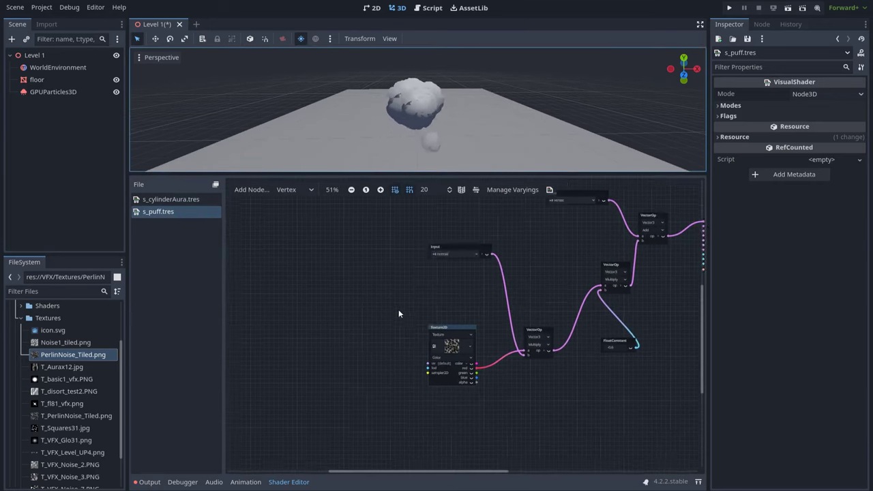
pyautogui.scroll(2, 347, 348)
pyautogui.rightClick(323, 358)
pyautogui.click(342, 362)
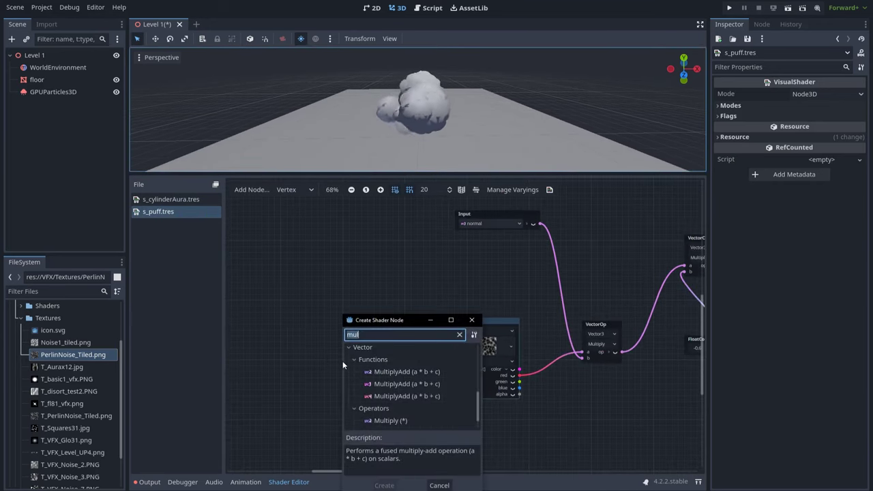
pyautogui.write('uvp')
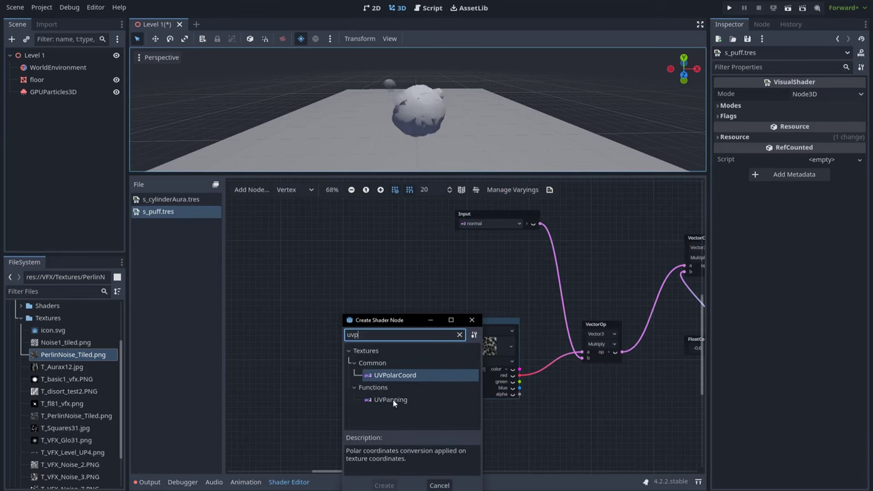
pyautogui.doubleClick(394, 400)
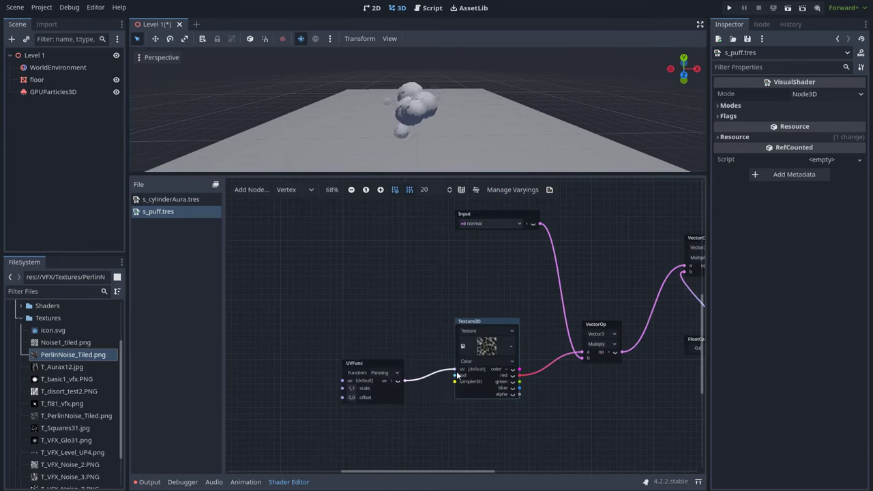
pyautogui.moveTo(457, 375); pyautogui.dragTo(454, 370)
pyautogui.moveTo(379, 367); pyautogui.dragTo(406, 355)
pyautogui.hscroll(-2, 403, 352)
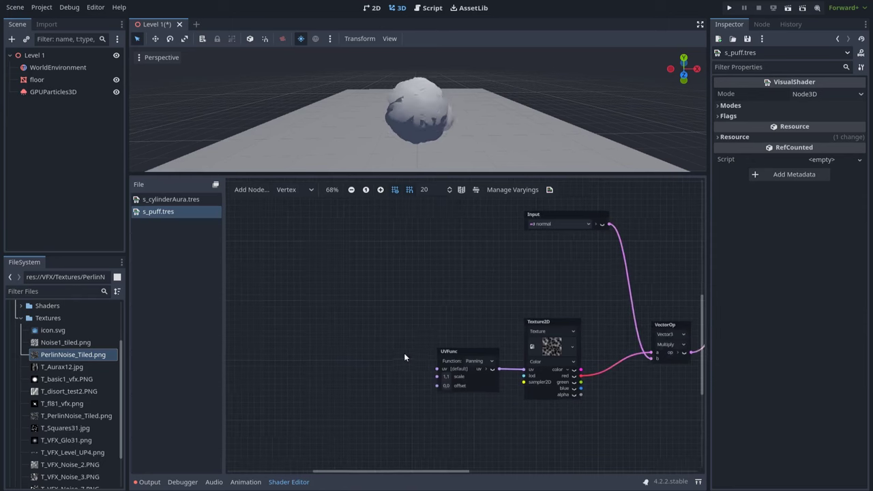
# Add a Time input node and feed it into input a of a new Vector2 Multiply node.
pyautogui.scroll(1, 337, 320)
pyautogui.rightClick(336, 324)
pyautogui.write('time')
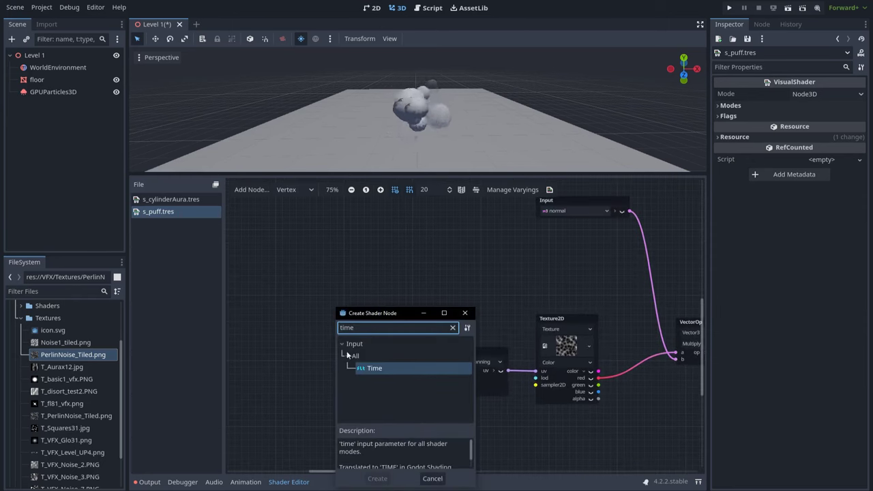
pyautogui.doubleClick(376, 368)
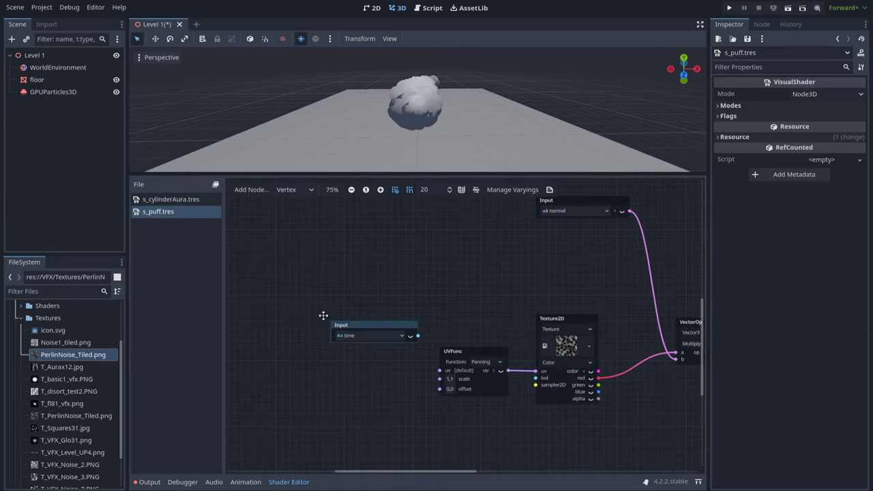
pyautogui.moveTo(363, 317); pyautogui.dragTo(373, 320)
pyautogui.write('mul')
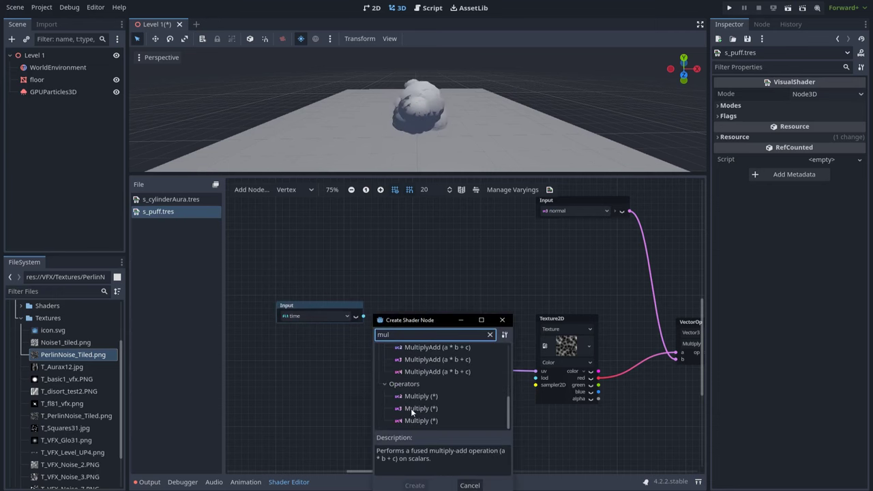
pyautogui.doubleClick(418, 397)
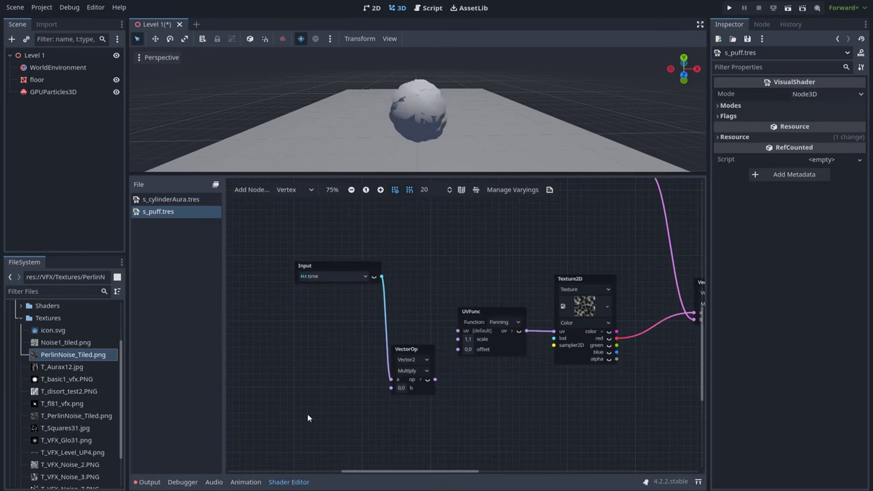
# Multiply time by a new Vector2Constant of x 0.1, y 1 and connect the product to the UVFunc offset.
pyautogui.rightClick(307, 414)
pyautogui.write('vectore')
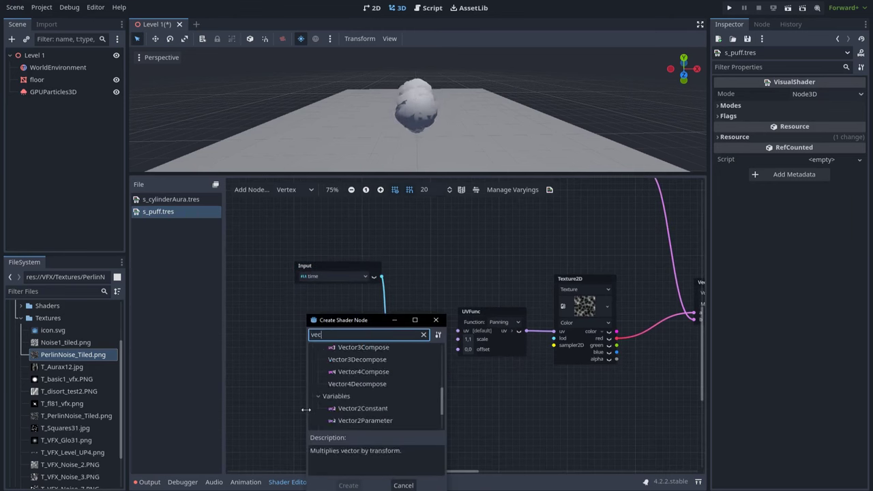
pyautogui.doubleClick(362, 409)
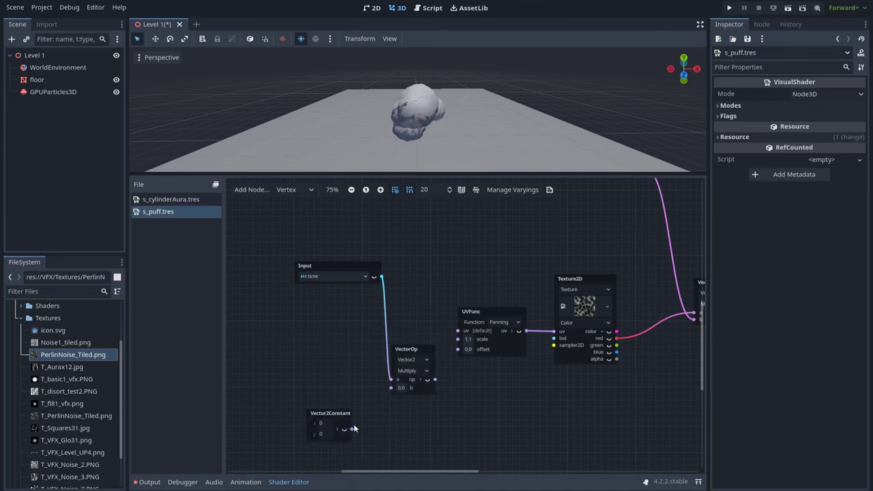
pyautogui.moveTo(351, 429); pyautogui.dragTo(391, 387)
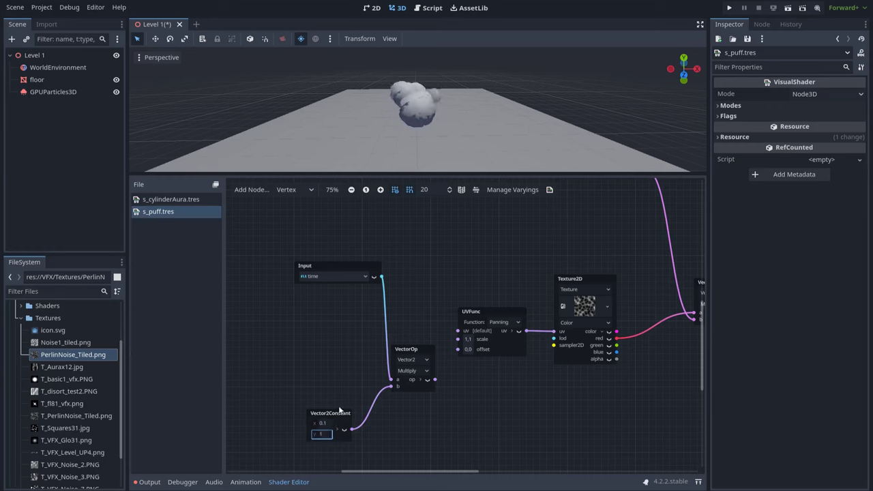
pyautogui.hscroll(2, 325, 405)
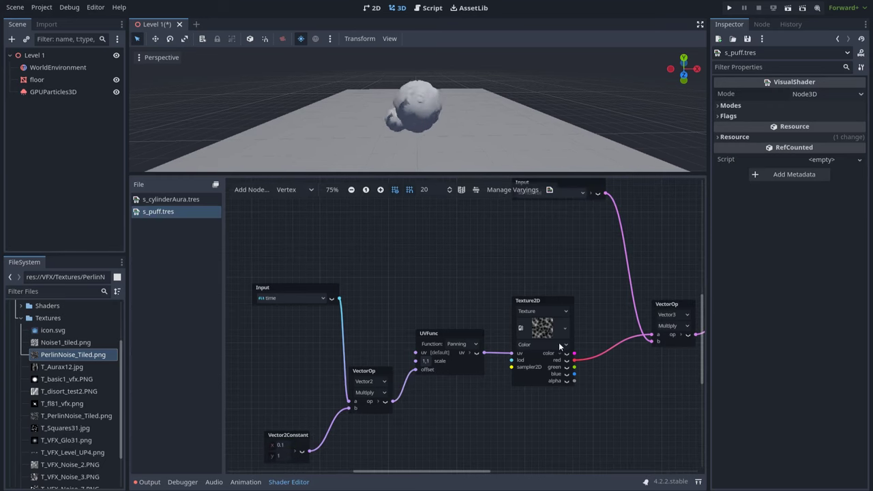
# Examine the animated noise displacement on the puff in an enlarged 3D viewport and review the full vertex graph.
pyautogui.moveTo(466, 173); pyautogui.dragTo(458, 311)
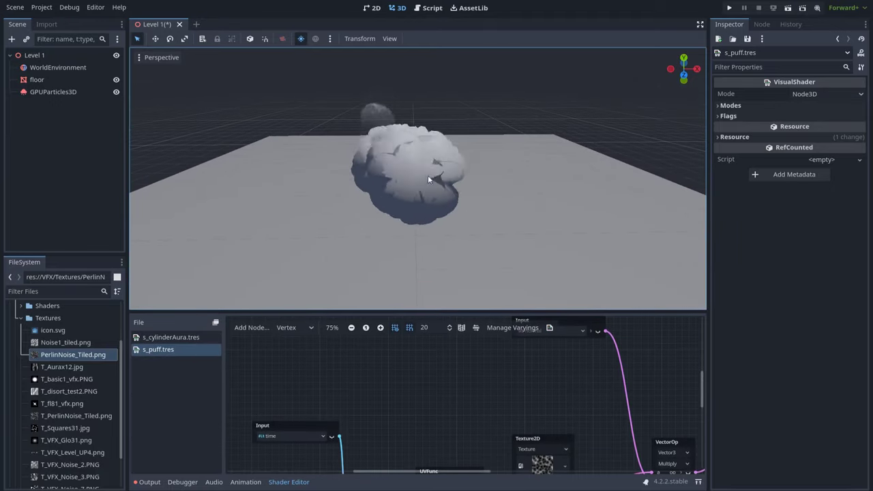
pyautogui.scroll(-3, 463, 416)
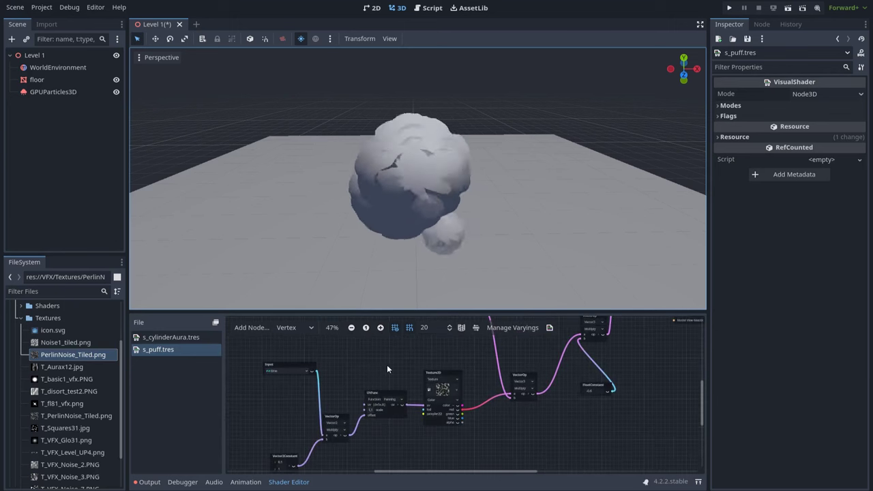
pyautogui.moveTo(401, 353); pyautogui.dragTo(266, 464)
pyautogui.moveTo(420, 314); pyautogui.dragTo(471, 209)
pyautogui.scroll(-2, 494, 392)
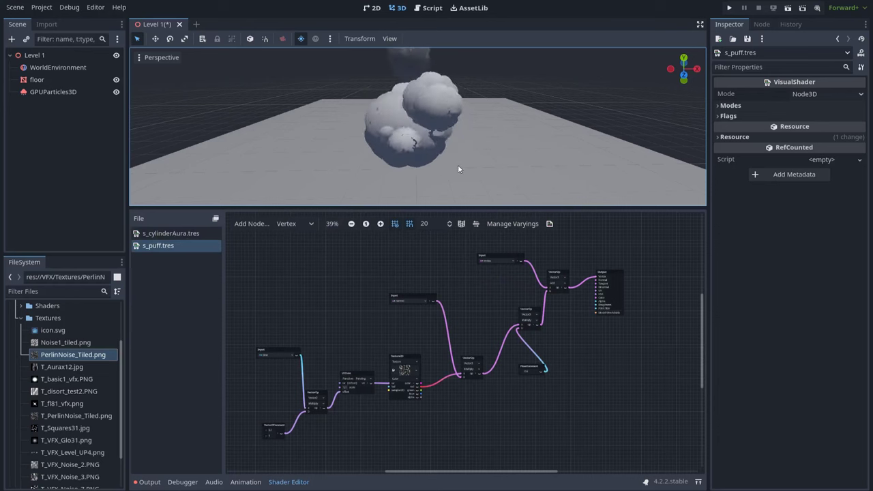
pyautogui.moveTo(456, 206); pyautogui.dragTo(448, 360)
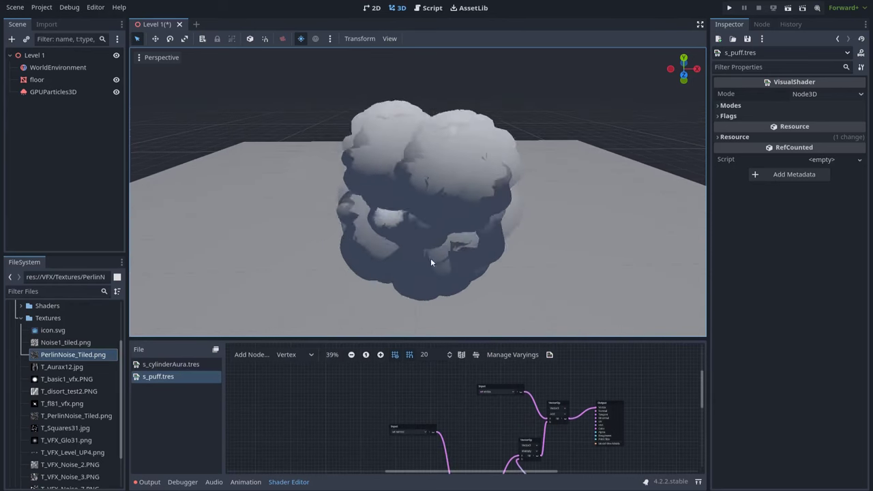
pyautogui.scroll(-3, 450, 239)
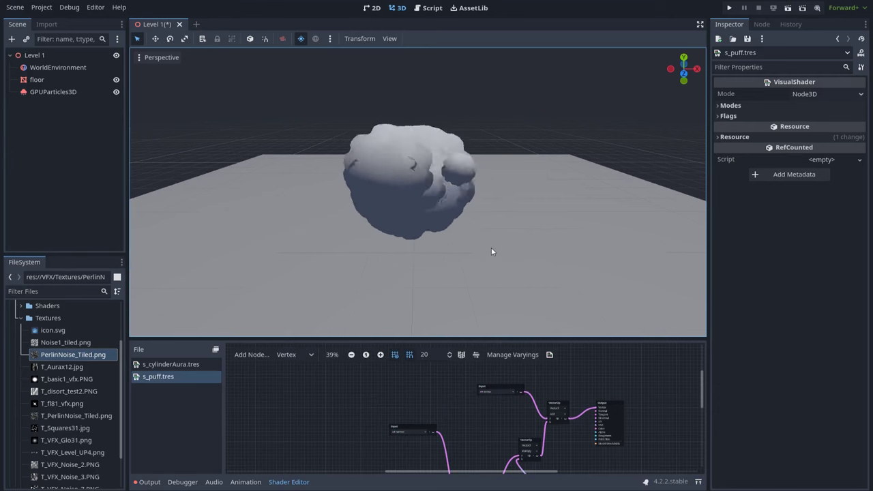
pyautogui.scroll(-2, 481, 244)
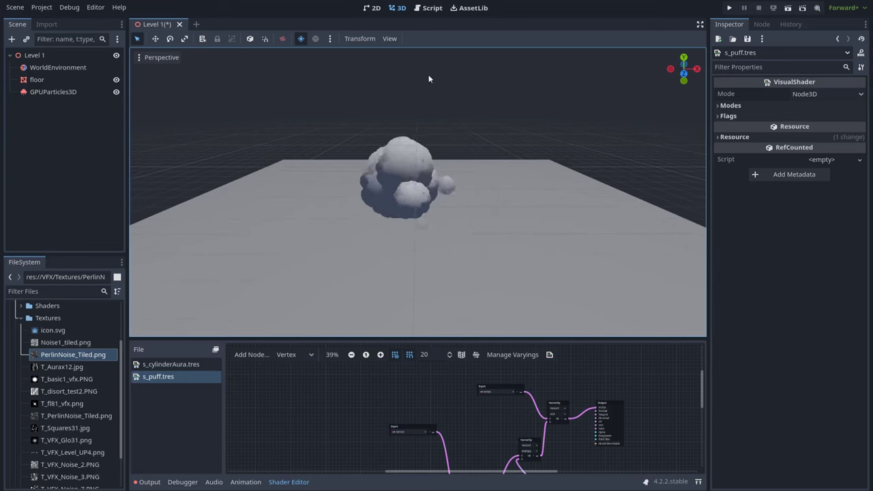
pyautogui.scroll(2, 419, 107)
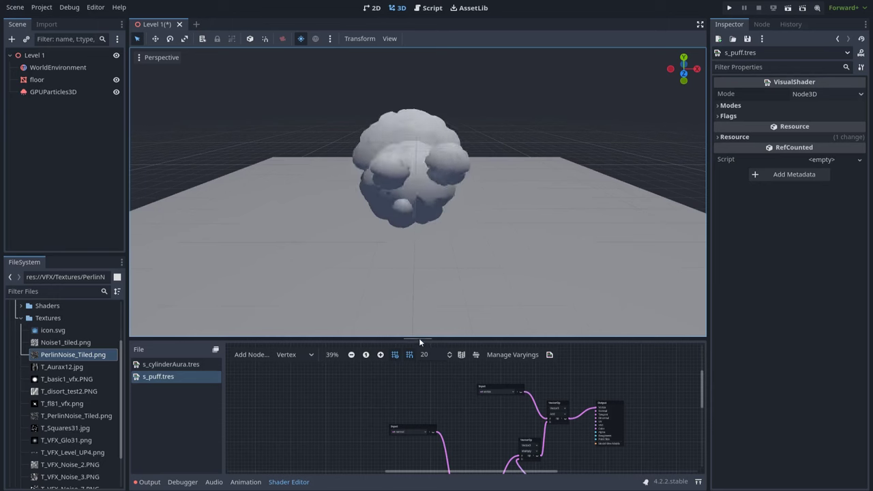
pyautogui.moveTo(418, 338); pyautogui.dragTo(406, 221)
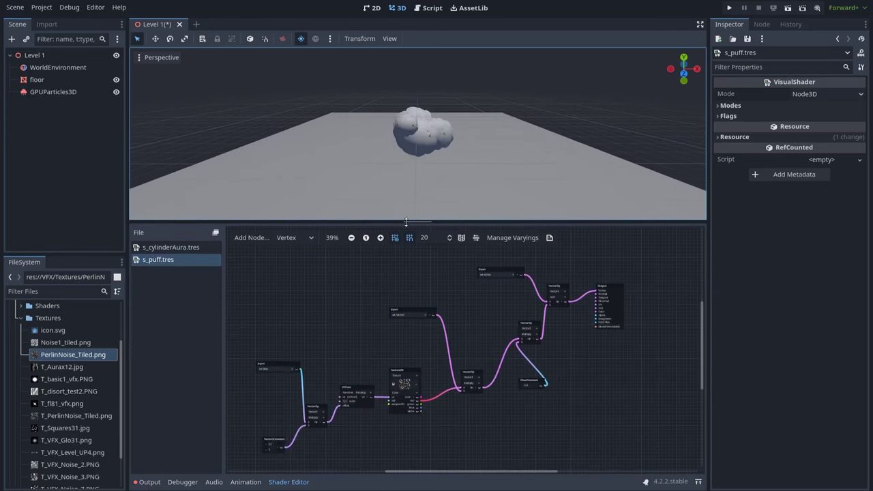
# Switch the s_puff shader graph to the Light stage and check the puff's current shading in the 3D viewport.
pyautogui.click(308, 238)
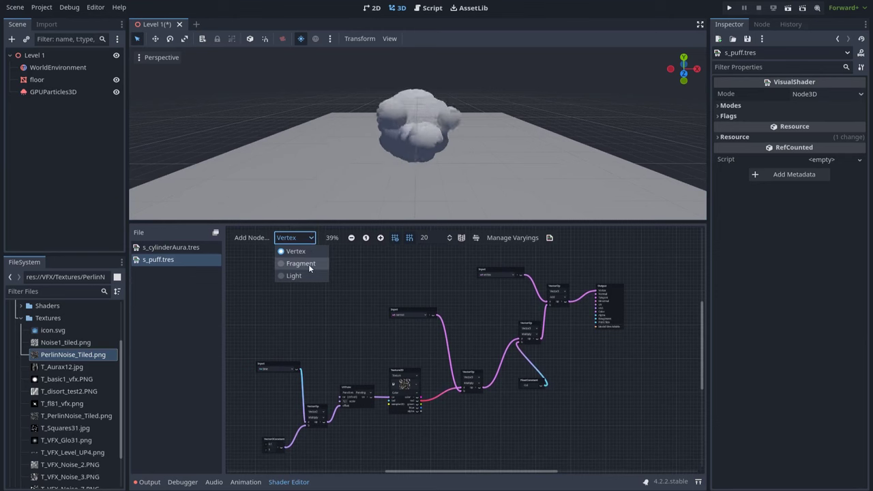
pyautogui.click(301, 263)
pyautogui.hscroll(3, 327, 275)
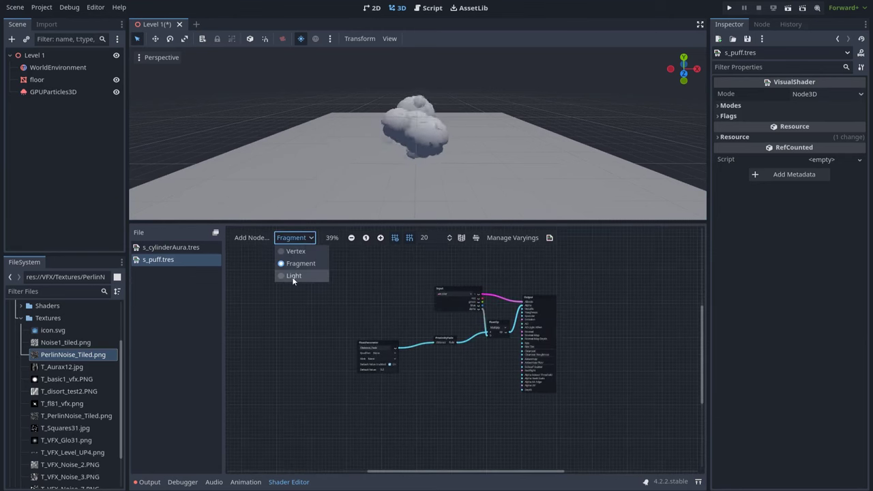
pyautogui.click(293, 276)
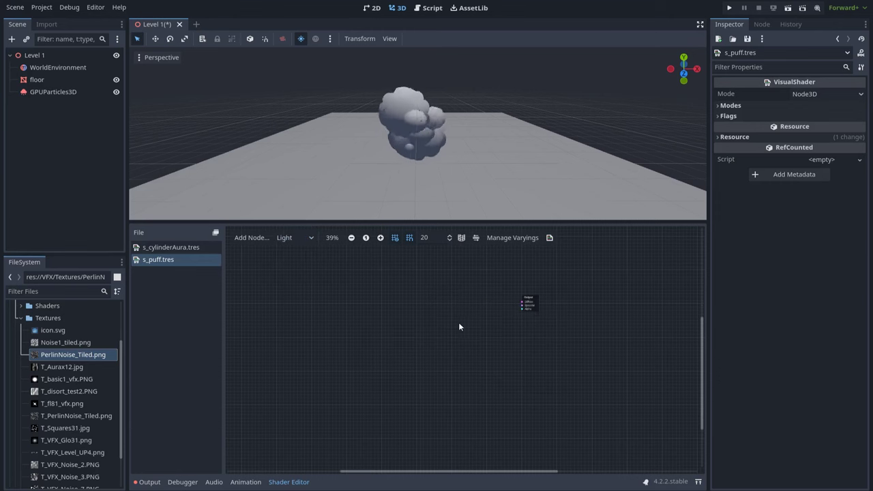
pyautogui.scroll(4, 415, 354)
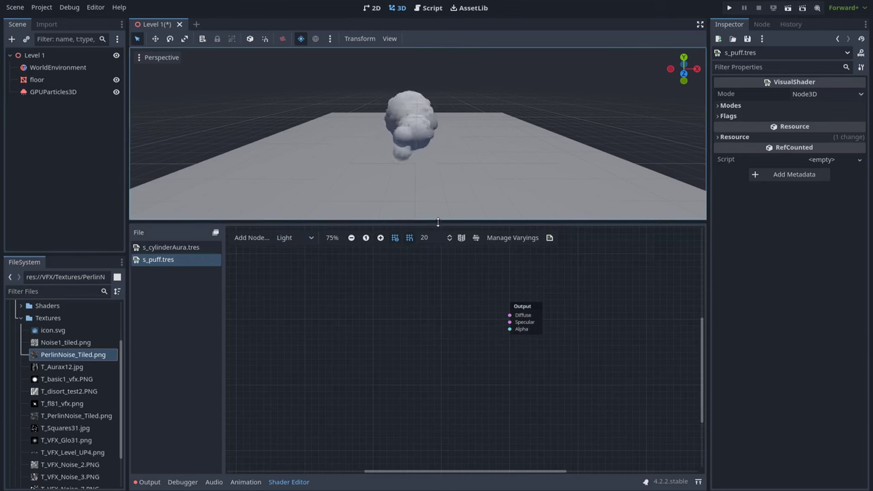
pyautogui.moveTo(429, 222); pyautogui.dragTo(442, 324)
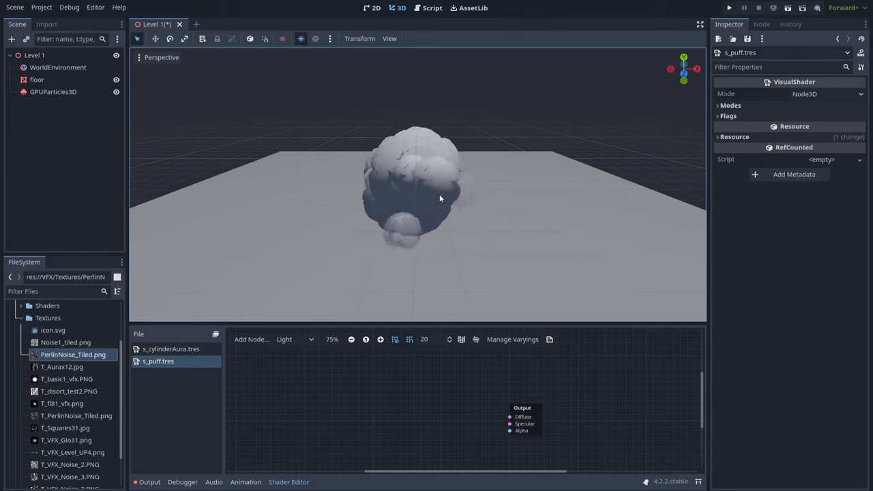
pyautogui.moveTo(449, 324); pyautogui.dragTo(430, 221)
# Add a Normal input node to the light graph, placed before the Output node.
pyautogui.moveTo(406, 368); pyautogui.dragTo(459, 361, button='middle')
pyautogui.scroll(1, 459, 362)
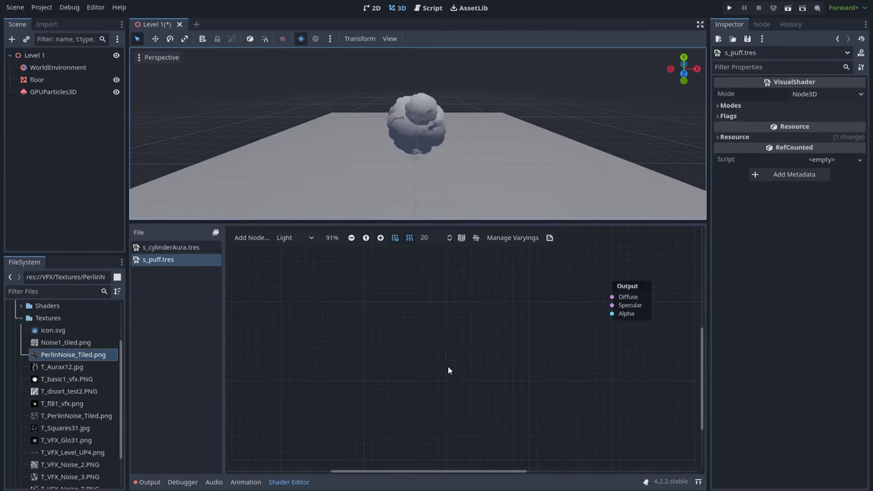
pyautogui.rightClick(393, 328)
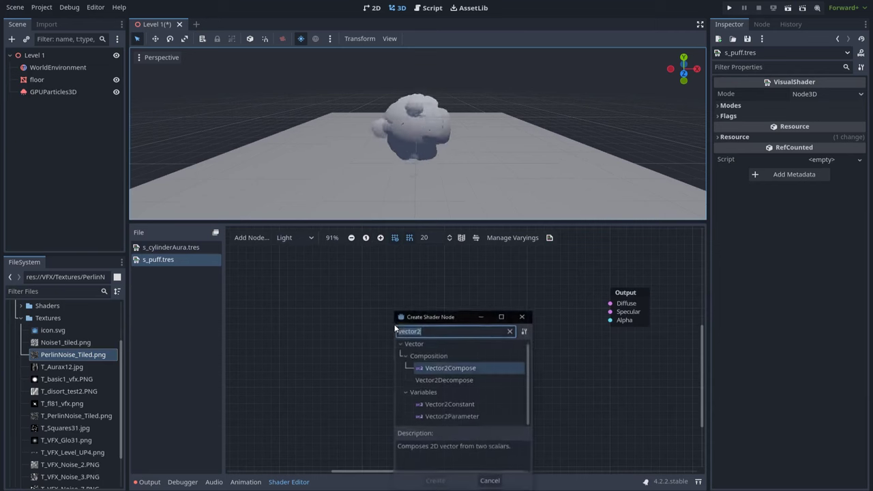
pyautogui.write('nor')
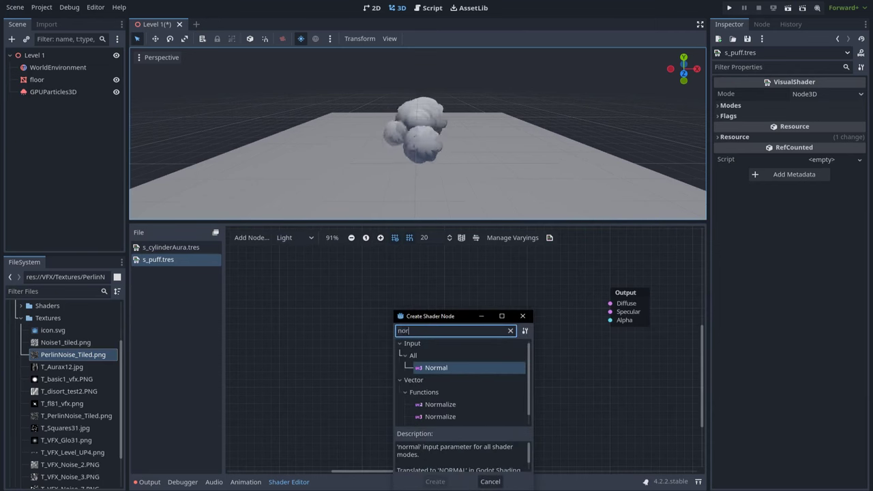
pyautogui.doubleClick(449, 369)
pyautogui.hscroll(3, 450, 336)
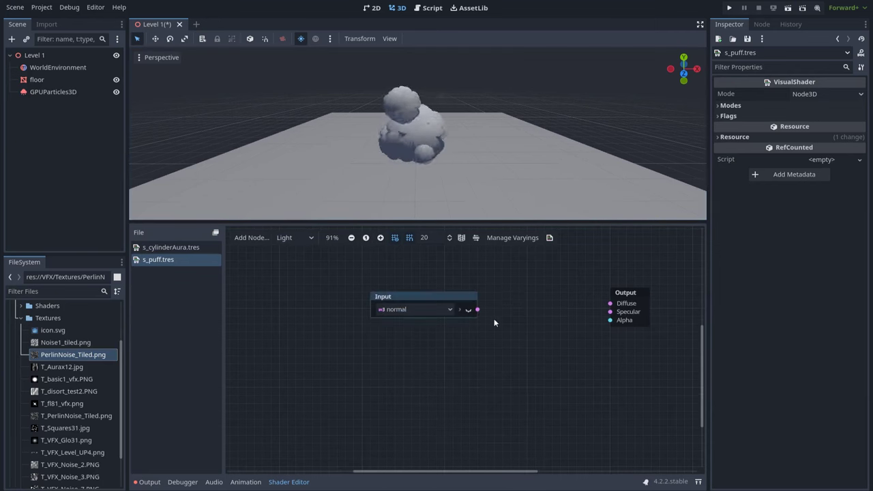
# Add a Dot node fed by the Normal input at a and place it between the Input and Output nodes.
pyautogui.hscroll(1, 423, 338)
pyautogui.moveTo(399, 327); pyautogui.dragTo(402, 325)
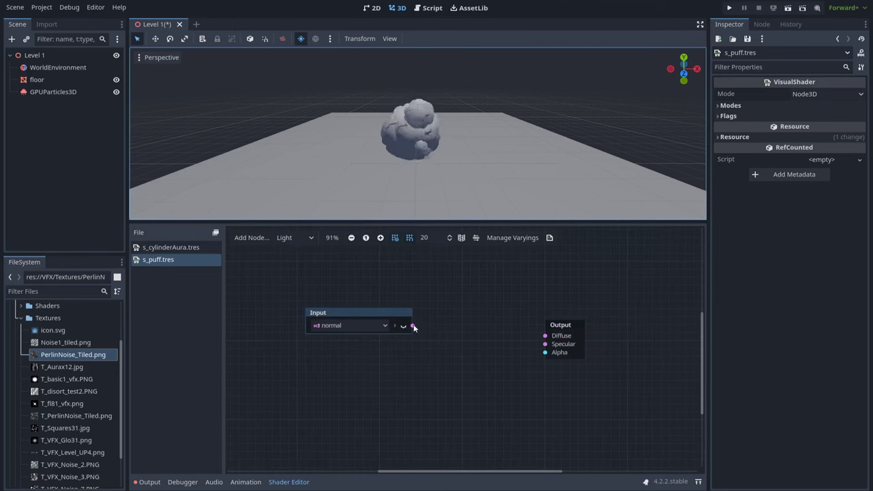
pyautogui.moveTo(412, 328); pyautogui.dragTo(449, 374)
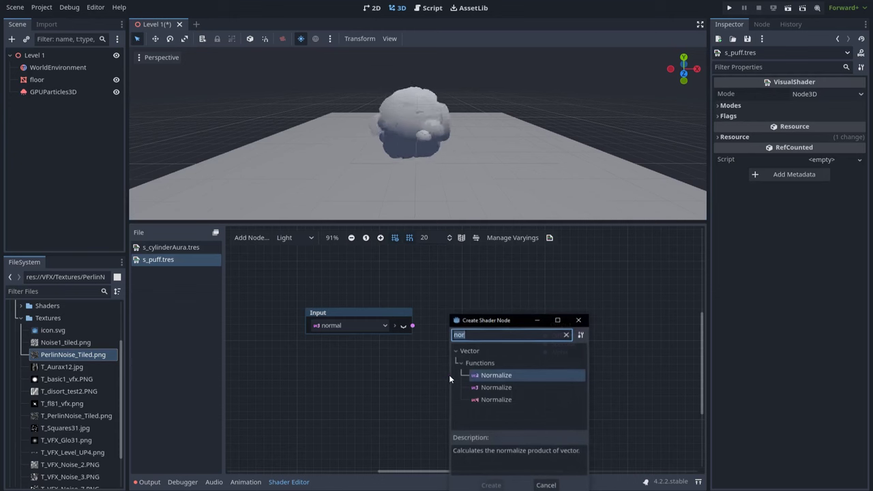
pyautogui.write('dot')
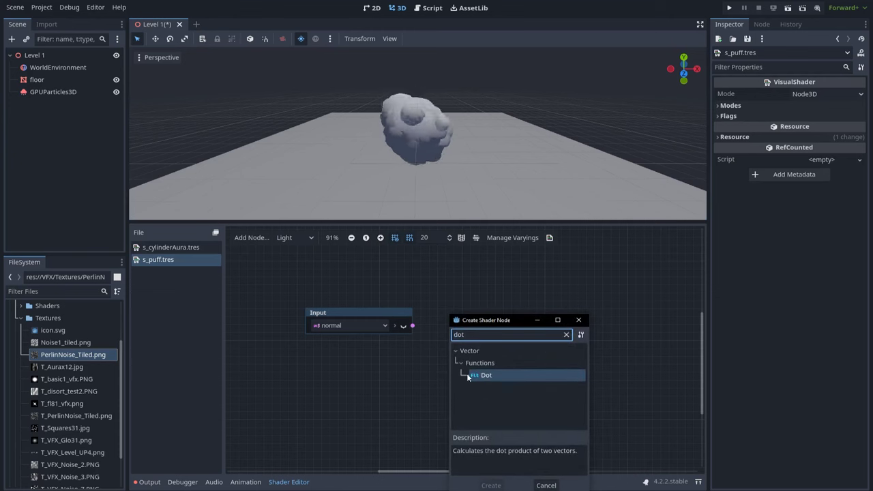
pyautogui.doubleClick(486, 375)
pyautogui.moveTo(469, 380); pyautogui.dragTo(458, 355)
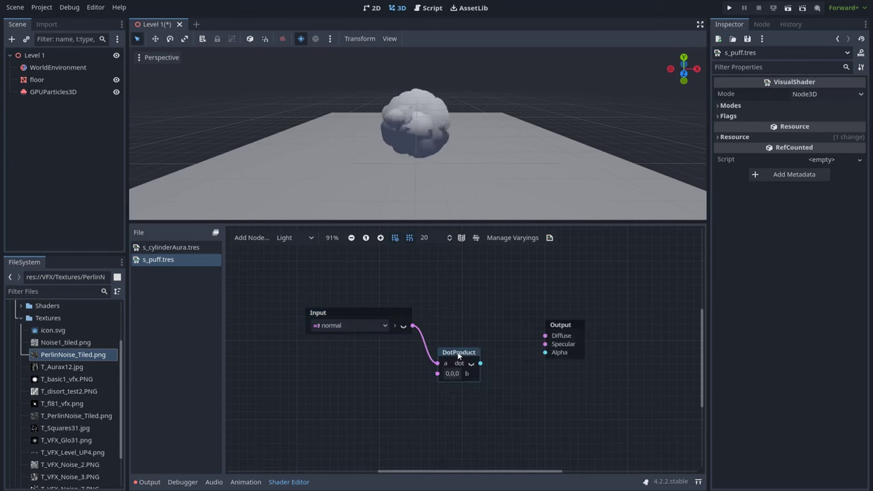
# Add a Fresnel node below the Normal input and connect its result to the DotProduct's b input.
pyautogui.moveTo(377, 391); pyautogui.dragTo(402, 381, button='middle')
pyautogui.rightClick(340, 375)
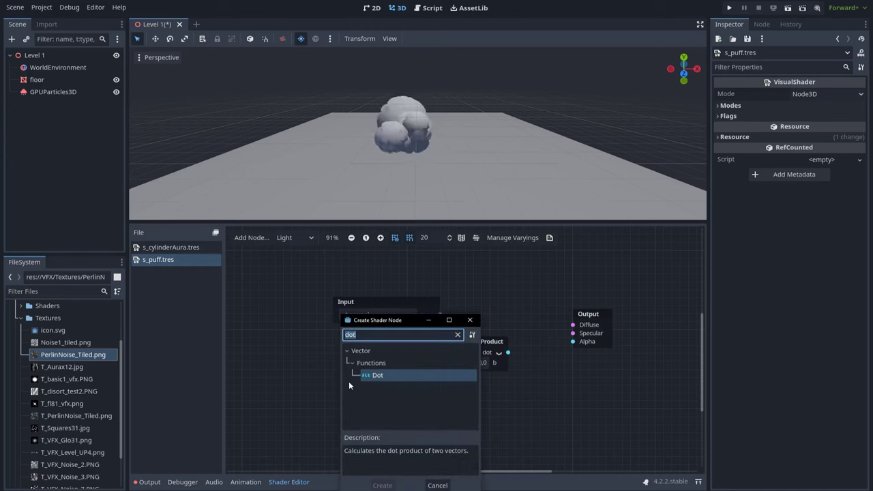
pyautogui.write('fren')
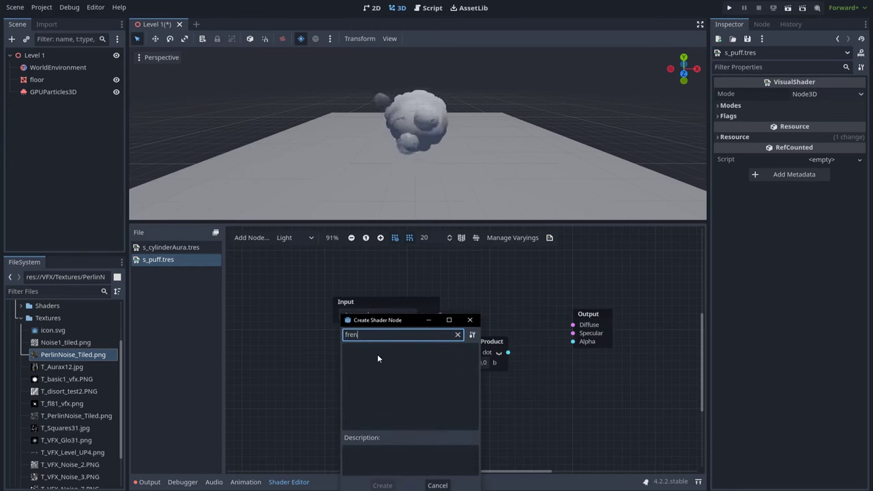
pyautogui.press('BackSpace')
pyautogui.write('s')
pyautogui.doubleClick(377, 372)
pyautogui.moveTo(389, 377); pyautogui.dragTo(372, 377)
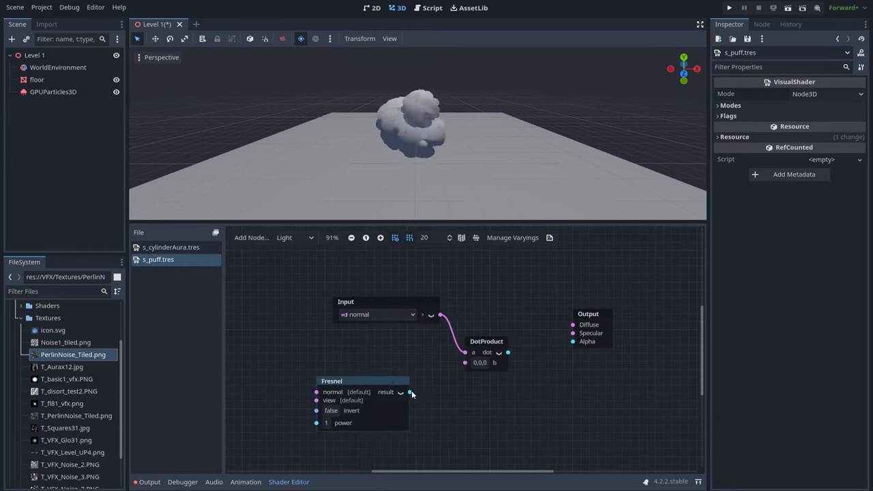
pyautogui.moveTo(454, 373); pyautogui.dragTo(465, 362)
# Turn on the Fresnel's invert option and connect the DotProduct result to the Output's Diffuse, with the 3D viewport enlarged.
pyautogui.moveTo(508, 357); pyautogui.dragTo(448, 366, button='middle')
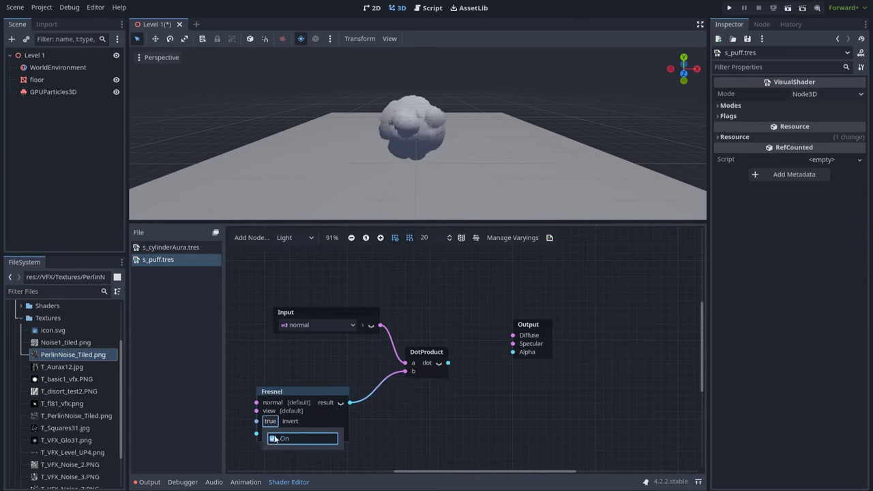
pyautogui.moveTo(454, 375); pyautogui.dragTo(436, 381, button='middle')
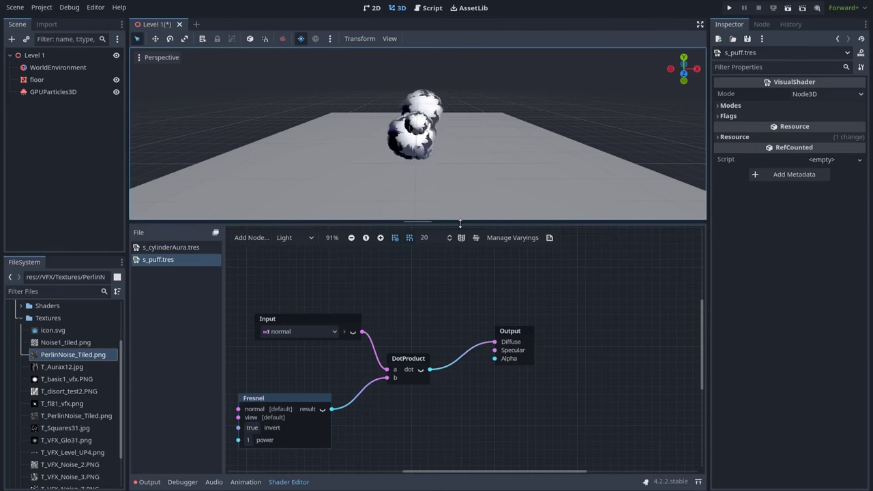
pyautogui.moveTo(460, 223); pyautogui.dragTo(451, 250)
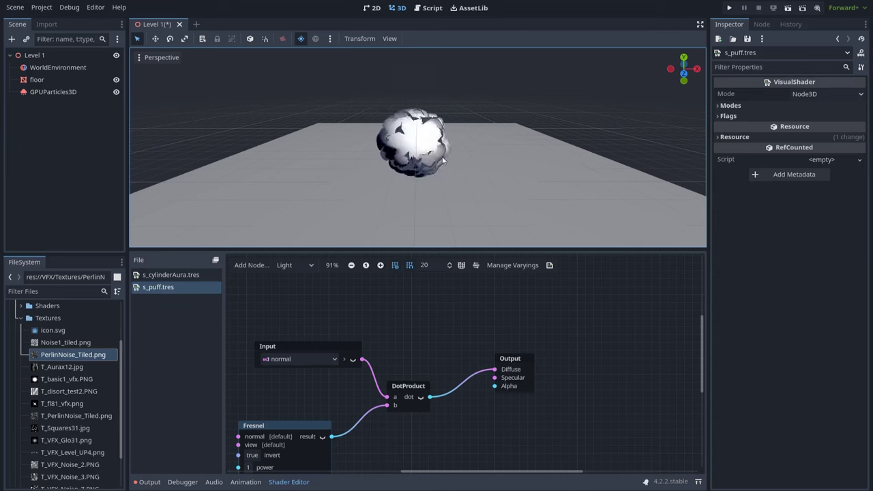
pyautogui.scroll(-2, 420, 330)
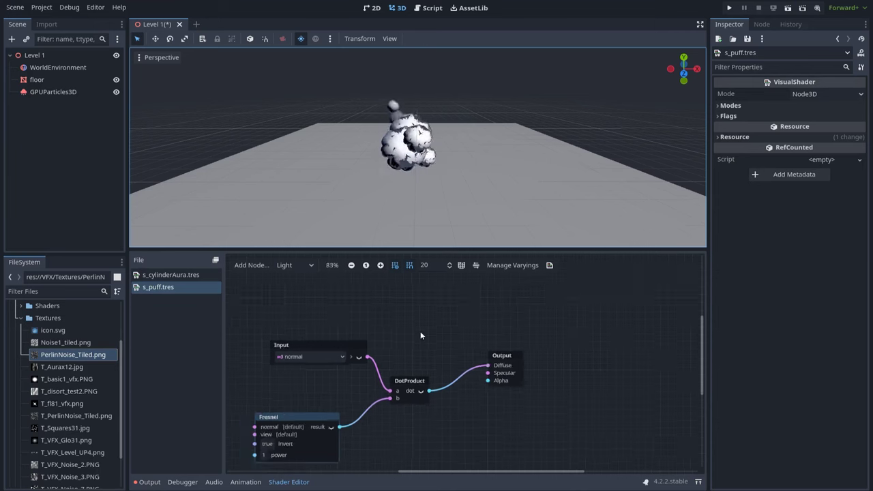
# Raise the DotProduct node slightly and move the Output node farther away to make room between them.
pyautogui.moveTo(441, 298); pyautogui.dragTo(363, 369)
pyautogui.moveTo(314, 280); pyautogui.dragTo(422, 409)
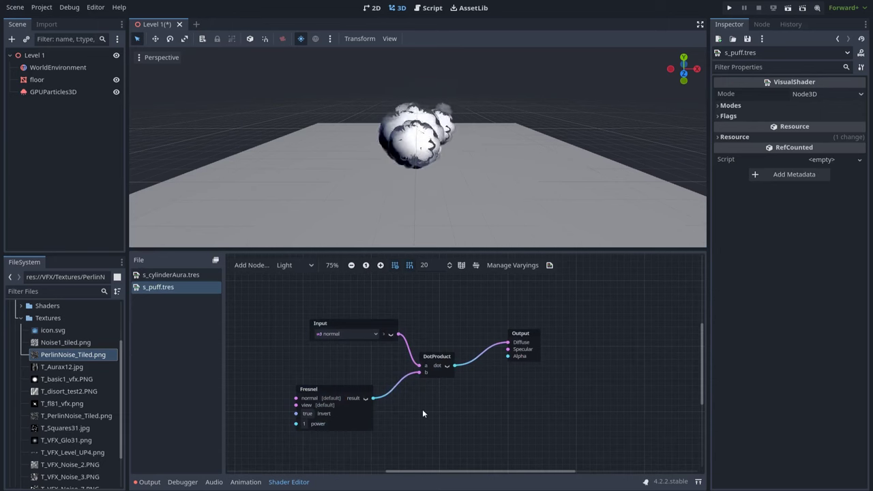
pyautogui.moveTo(434, 353); pyautogui.dragTo(436, 340)
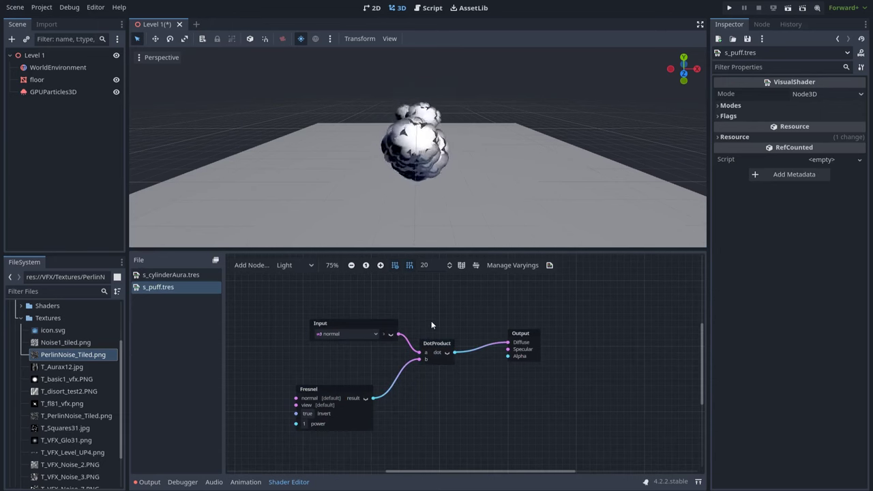
pyautogui.moveTo(517, 340); pyautogui.dragTo(626, 344)
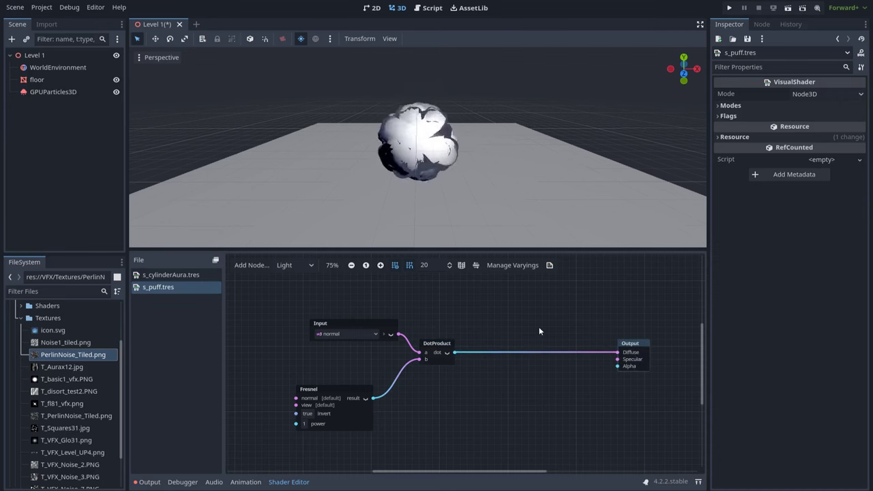
# Add a Vector3 SmoothStep node above the DotProduct–Output connection and feed the dot result into its x input.
pyautogui.moveTo(466, 345); pyautogui.dragTo(406, 350, button='middle')
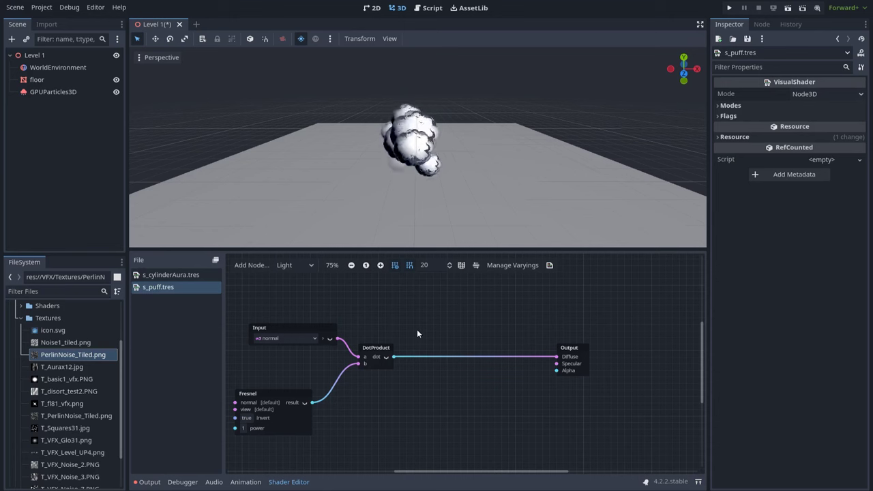
pyautogui.rightClick(433, 323)
pyautogui.write('smo')
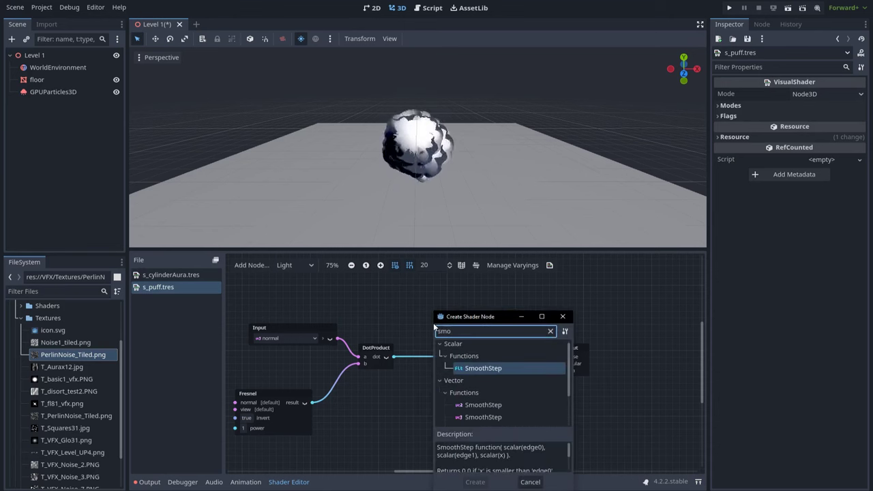
pyautogui.doubleClick(505, 416)
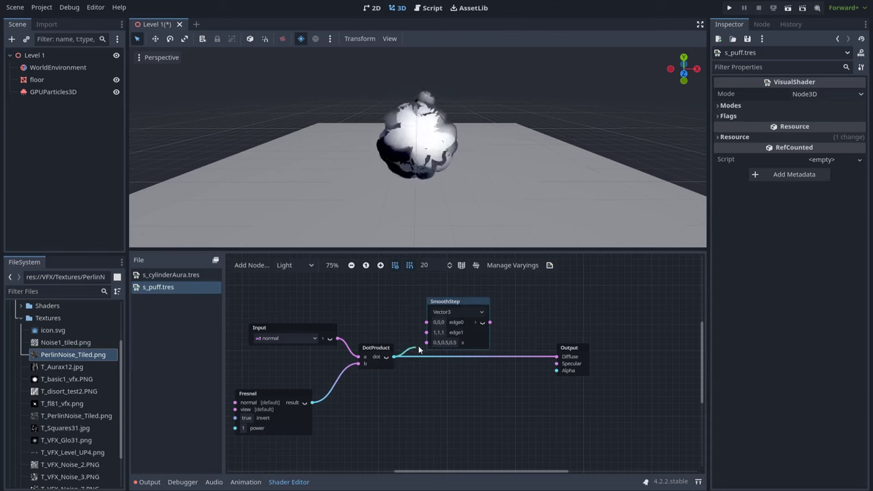
# Add a FloatConstant of 0 above the Normal input and a duplicate of it set to 0.1.
pyautogui.moveTo(410, 317); pyautogui.dragTo(439, 356, button='middle')
pyautogui.rightClick(397, 319)
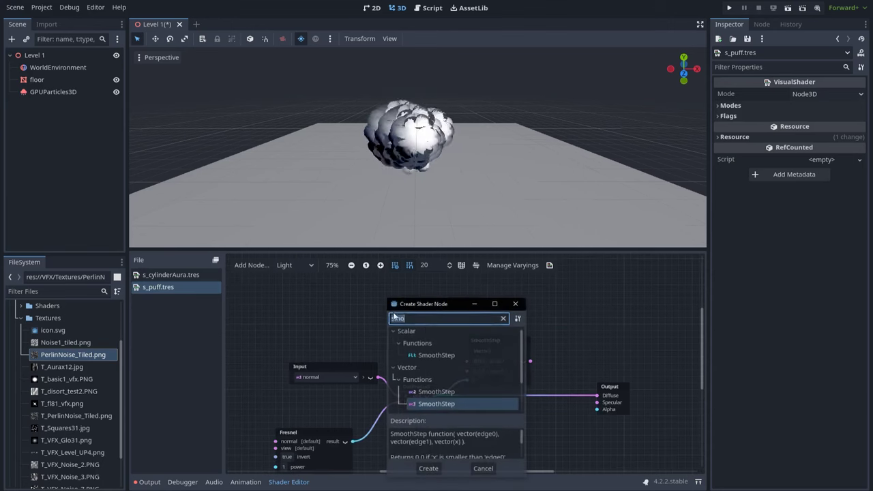
pyautogui.write('flo')
pyautogui.scroll(-2, 442, 353)
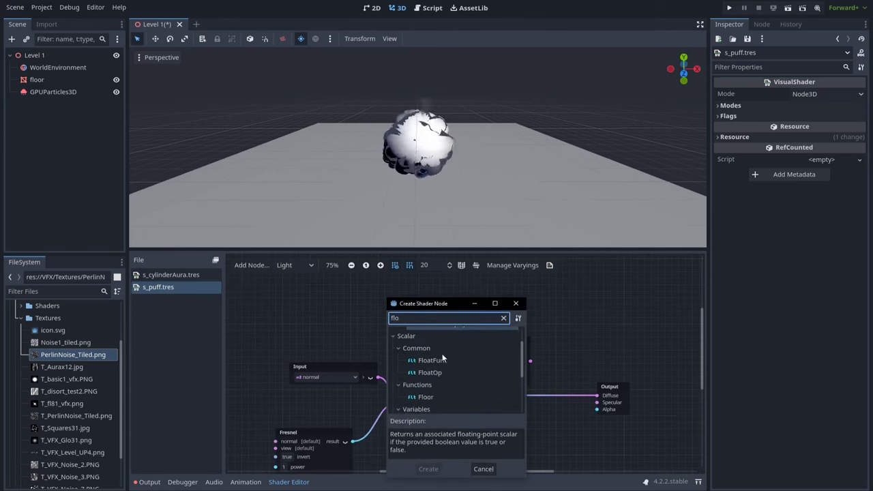
pyautogui.doubleClick(445, 378)
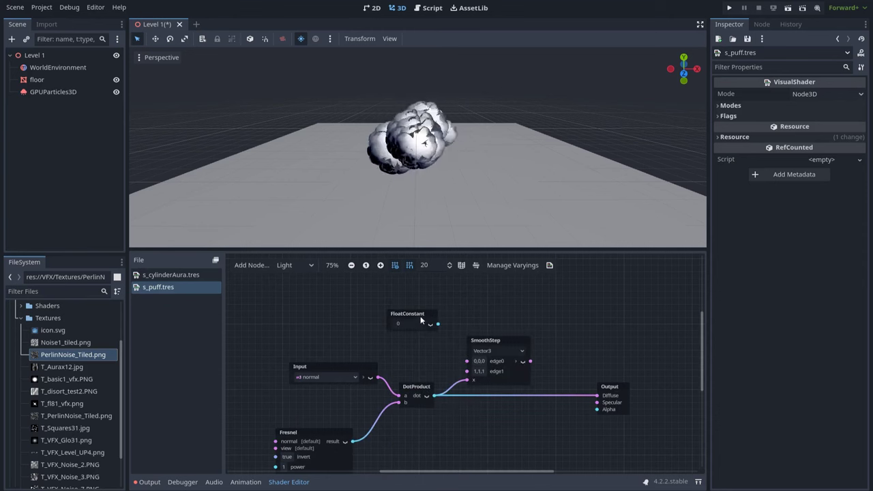
pyautogui.moveTo(418, 314); pyautogui.dragTo(410, 289)
pyautogui.hotkey('ctrl', 'c')
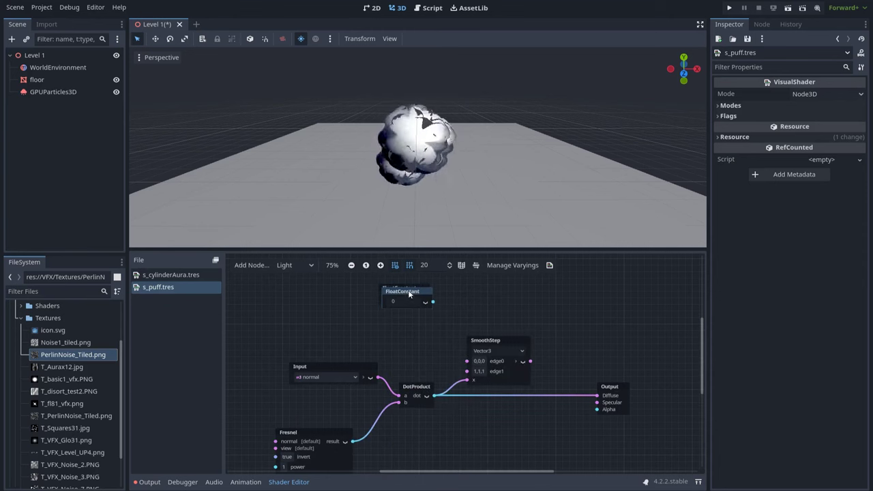
pyautogui.hotkey('ctrl', 'v')
pyautogui.click(411, 337)
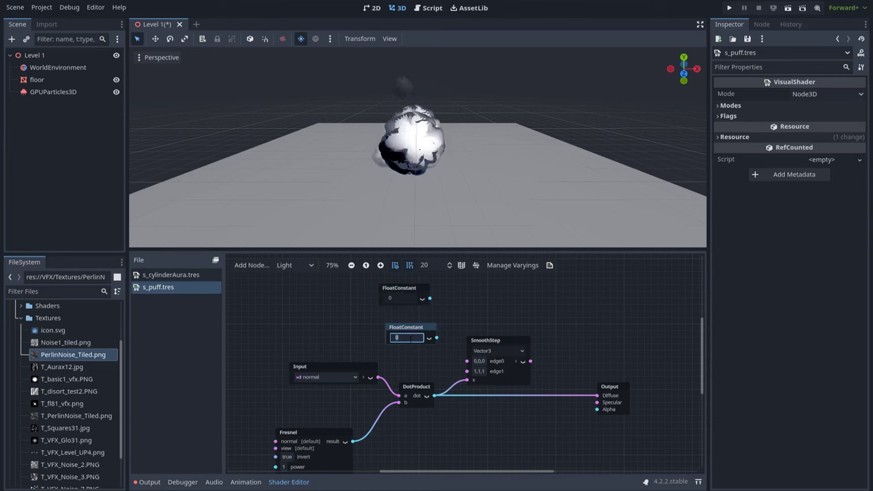
pyautogui.write('0.1')
# Connect the 0 and 0.1 constants to SmoothStep's edge0 and edge1, and its output to the Output's Diffuse.
pyautogui.moveTo(484, 340); pyautogui.dragTo(484, 313)
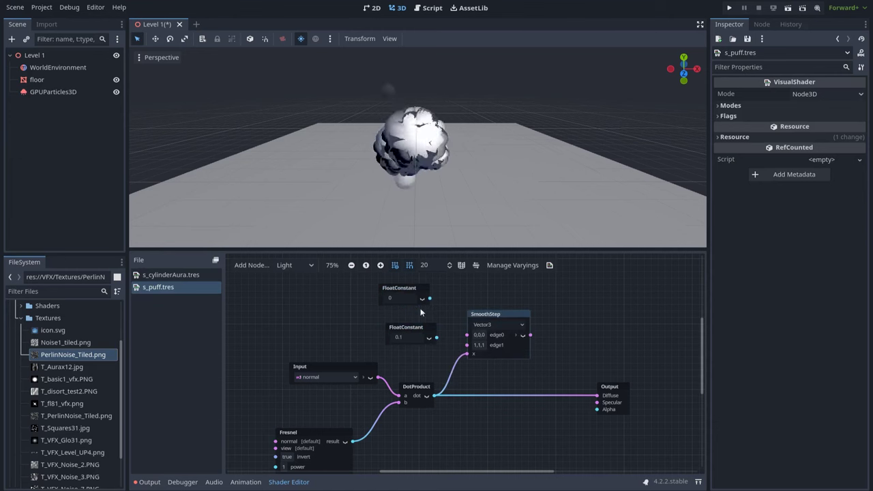
pyautogui.moveTo(429, 298); pyautogui.dragTo(467, 339)
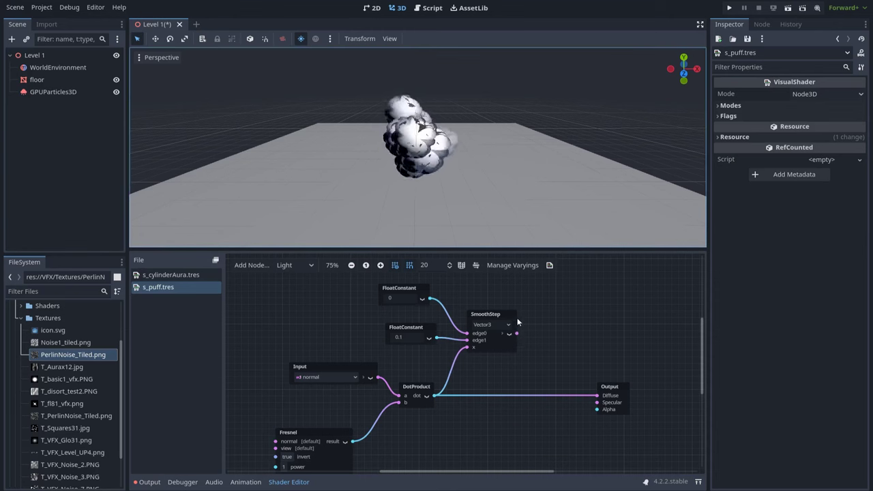
pyautogui.moveTo(516, 334)
pyautogui.mouseDown()
pyautogui.moveTo(597, 396)
pyautogui.moveTo(630, 380)
pyautogui.mouseUp()
# Add a Vector3 Clamp node before the Output node and connect the SmoothStep result to its input.
pyautogui.moveTo(527, 398); pyautogui.dragTo(476, 379, button='middle')
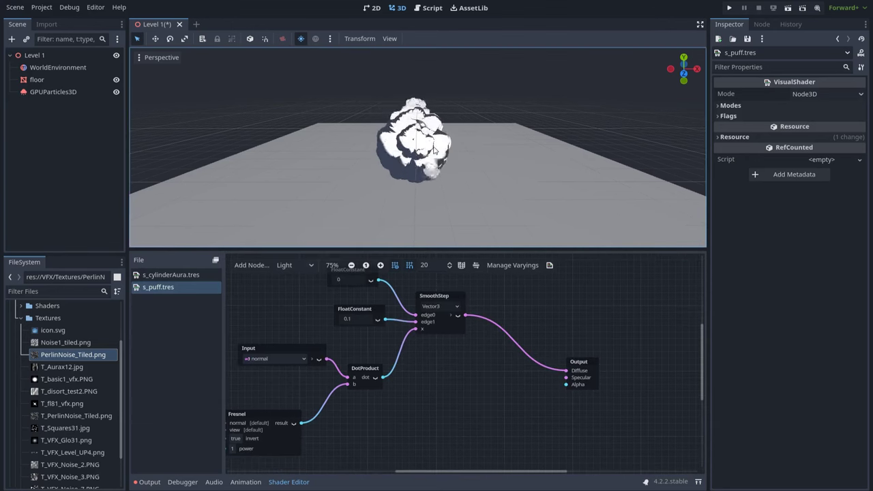
pyautogui.rightClick(496, 369)
pyautogui.write('clam')
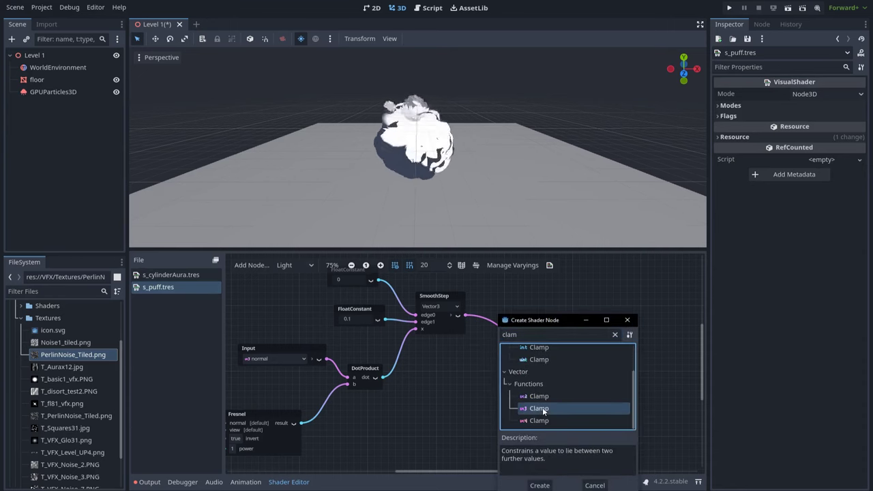
pyautogui.doubleClick(538, 408)
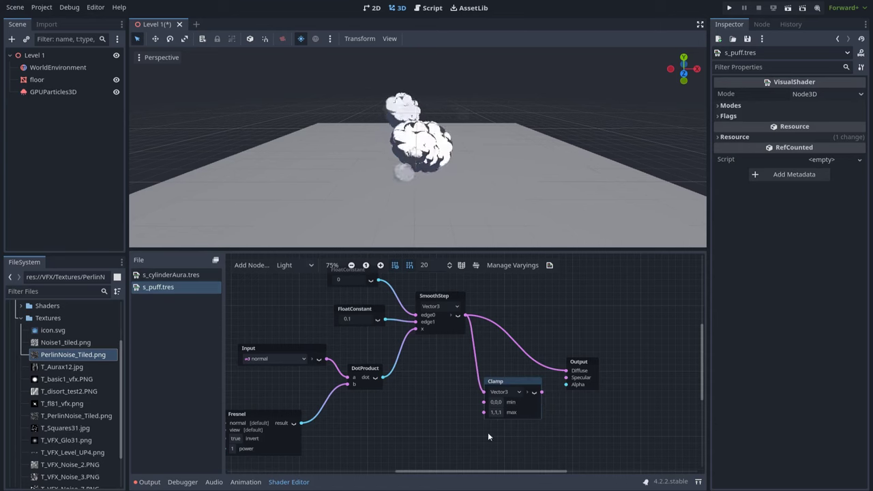
# Duplicate the two FloatConstants as 0.1 and 1 for Clamp's min and max, and connect Clamp's output to Diffuse.
pyautogui.hscroll(-2, 482, 431)
pyautogui.scroll(2, 453, 408)
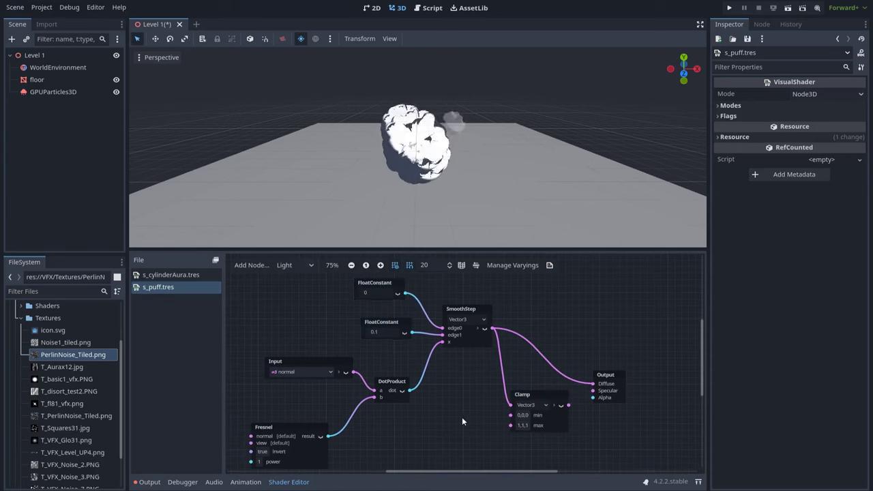
pyautogui.moveTo(482, 405); pyautogui.dragTo(457, 399)
pyautogui.scroll(-2, 457, 399)
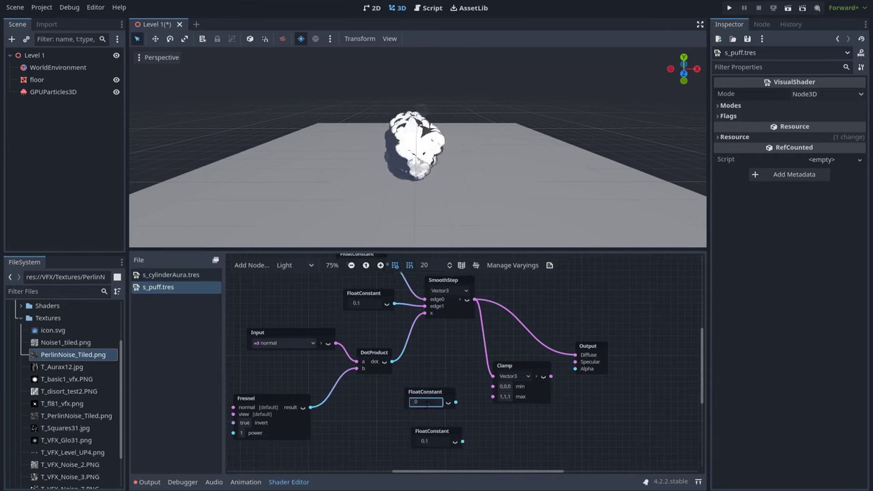
pyautogui.write('.1')
pyautogui.click(424, 441)
pyautogui.write('1')
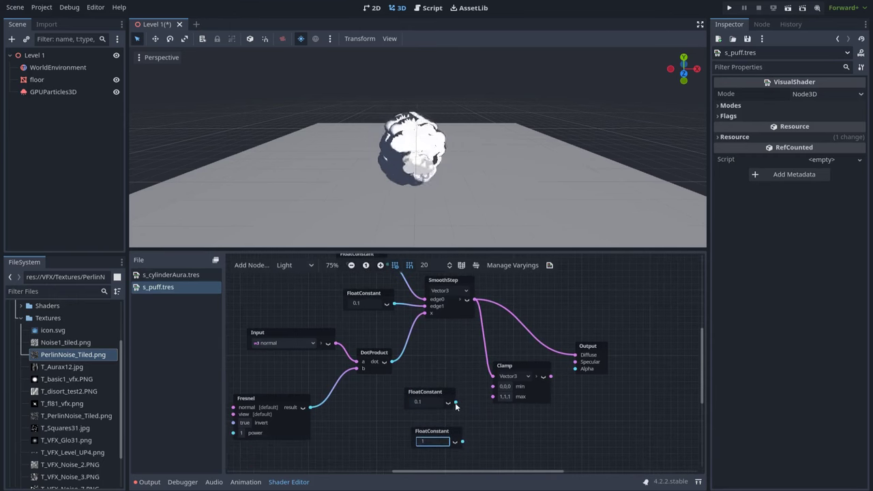
pyautogui.moveTo(455, 402); pyautogui.dragTo(493, 393)
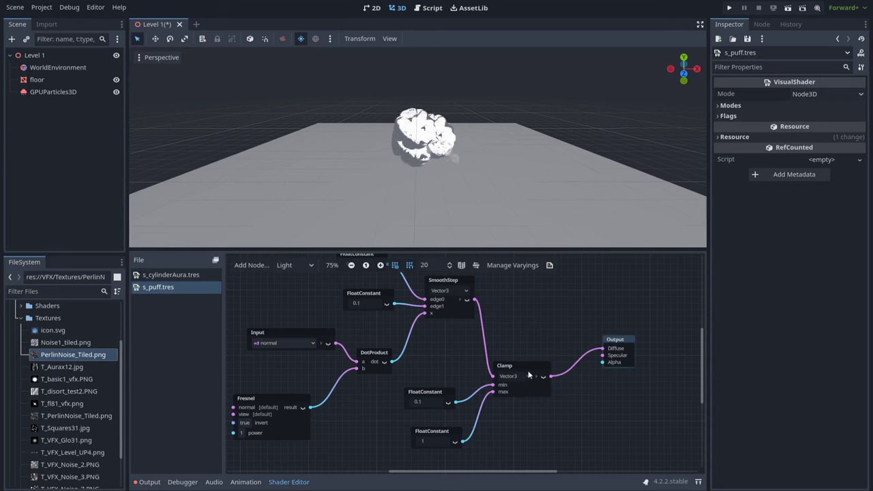
# Spread out the light graph by moving the nodes up to SmoothStep as a group away from the Clamp and Output nodes.
pyautogui.scroll(-2, 530, 331)
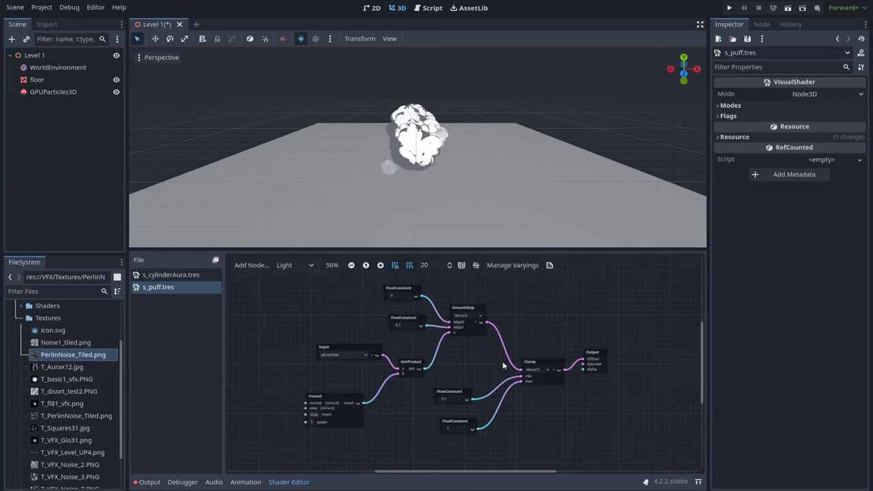
pyautogui.moveTo(375, 375); pyautogui.dragTo(487, 287)
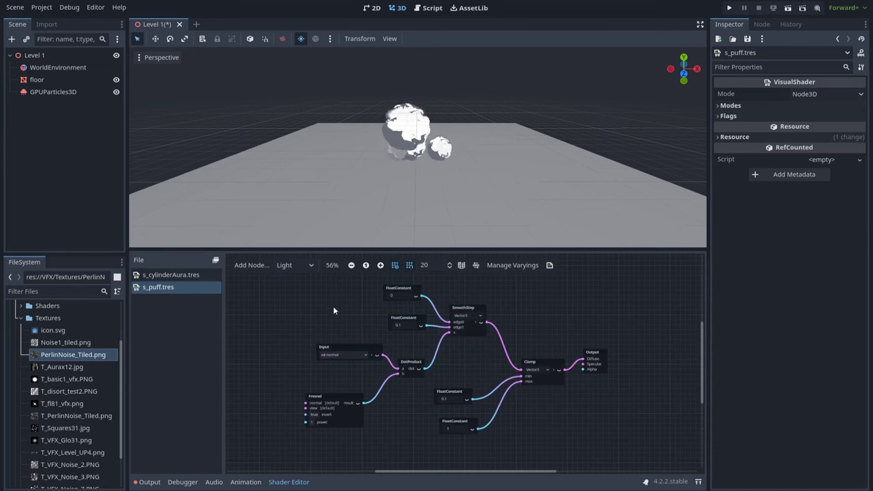
pyautogui.moveTo(305, 285); pyautogui.dragTo(500, 371)
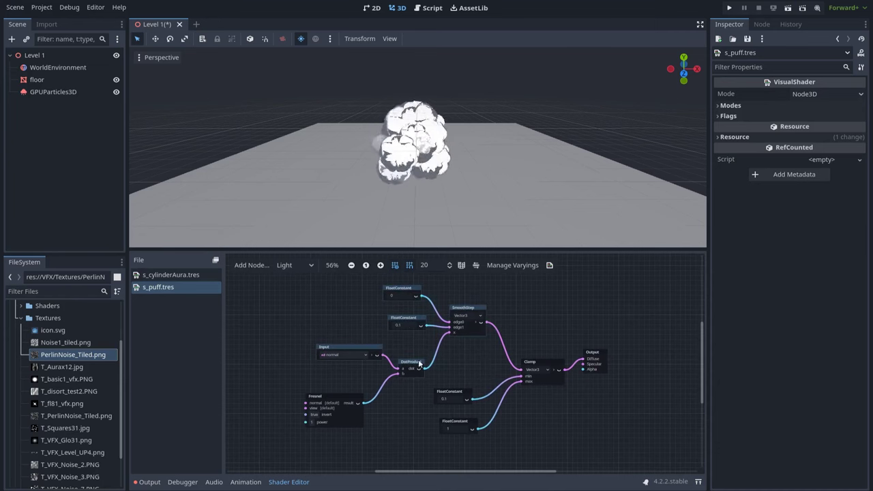
pyautogui.moveTo(481, 319); pyautogui.dragTo(424, 353)
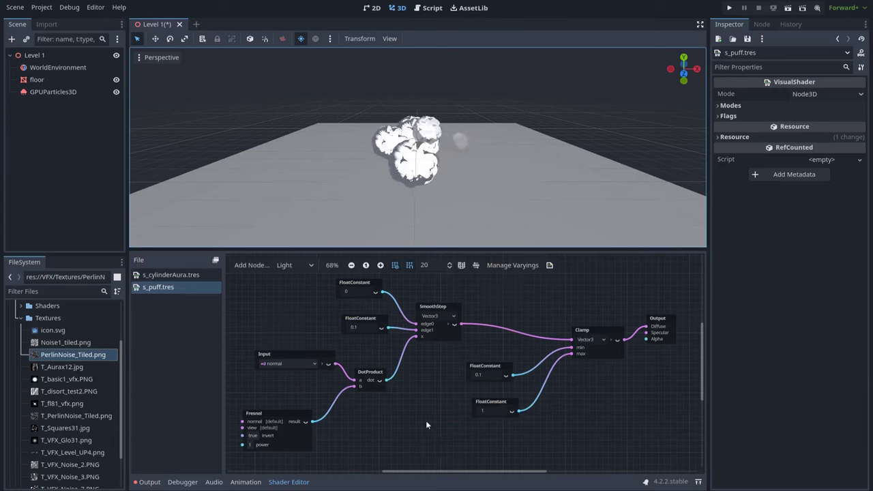
pyautogui.keyDown('ctrl'); pyautogui.scroll(-3, 419, 409); pyautogui.keyUp('ctrl')
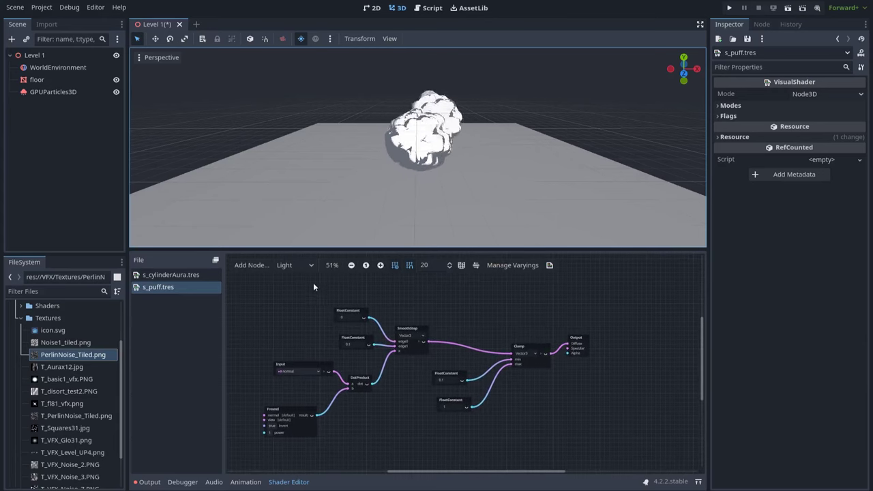
pyautogui.moveTo(370, 249); pyautogui.dragTo(371, 213)
pyautogui.moveTo(262, 256); pyautogui.dragTo(586, 411)
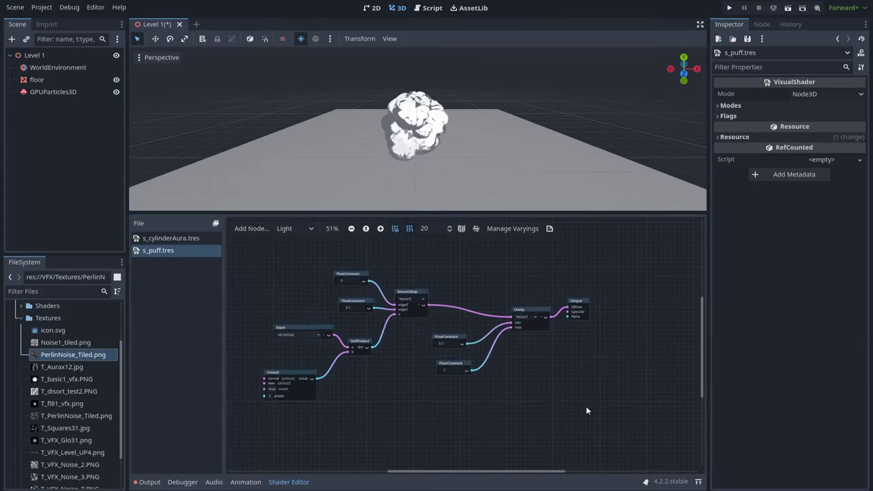
# Close the shader editor and set the GPUParticles3D node's particle Amount to 12.
pyautogui.click(288, 481)
pyautogui.click(55, 92)
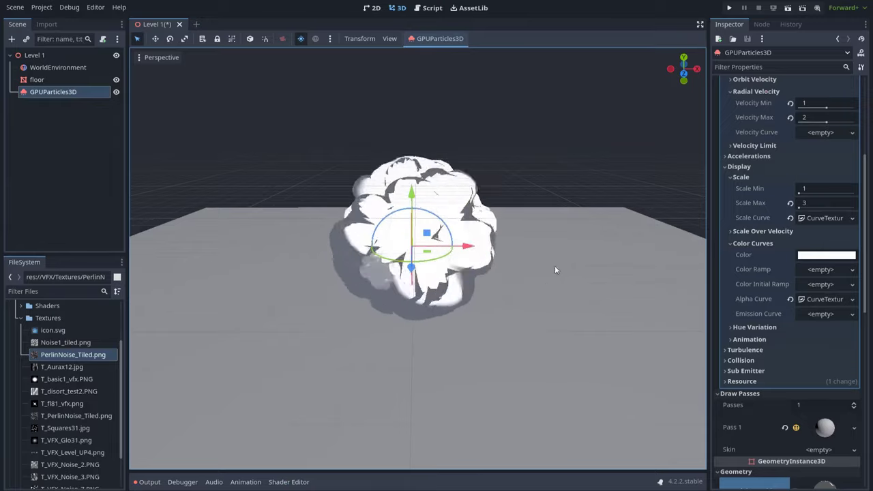
pyautogui.scroll(5, 769, 323)
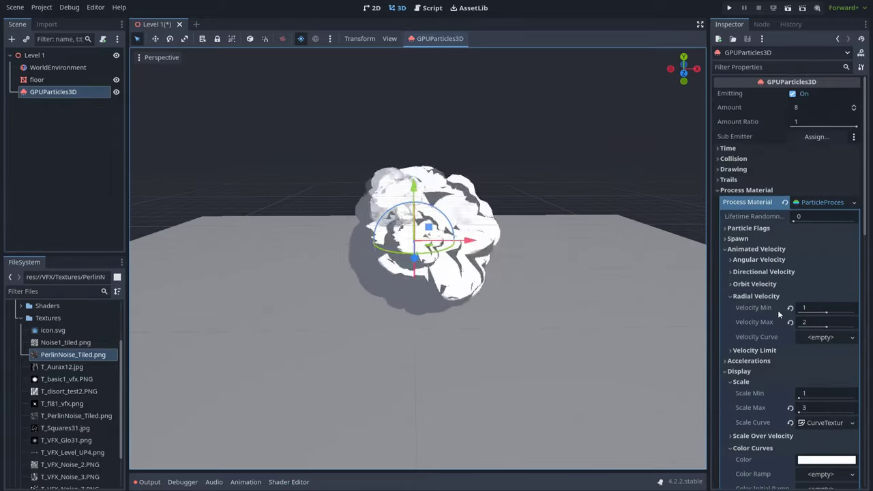
pyautogui.click(822, 107)
pyautogui.write('1')
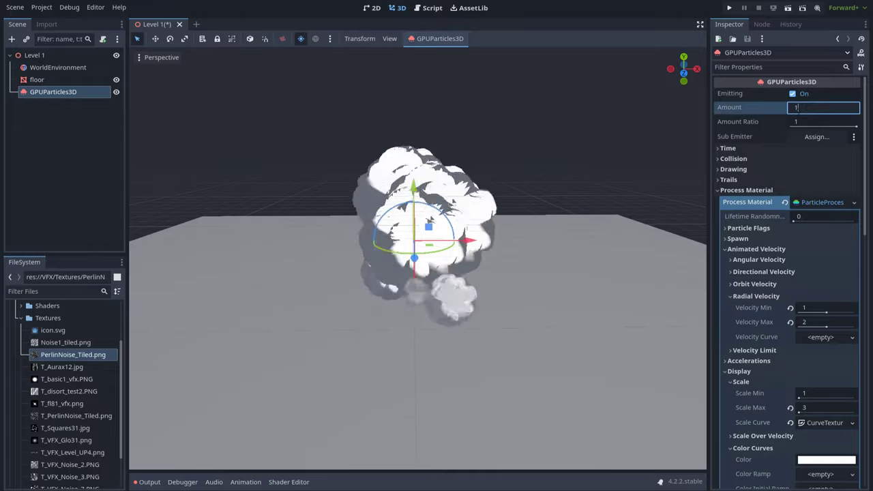
pyautogui.write('2')
pyautogui.press('Return')
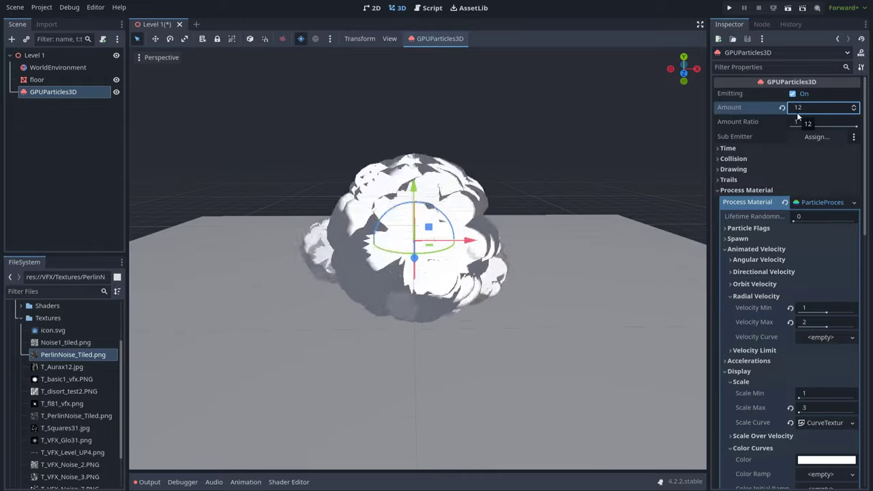
# Set the particle system's Explosiveness to 0.85 in its Time settings.
pyautogui.click(782, 149)
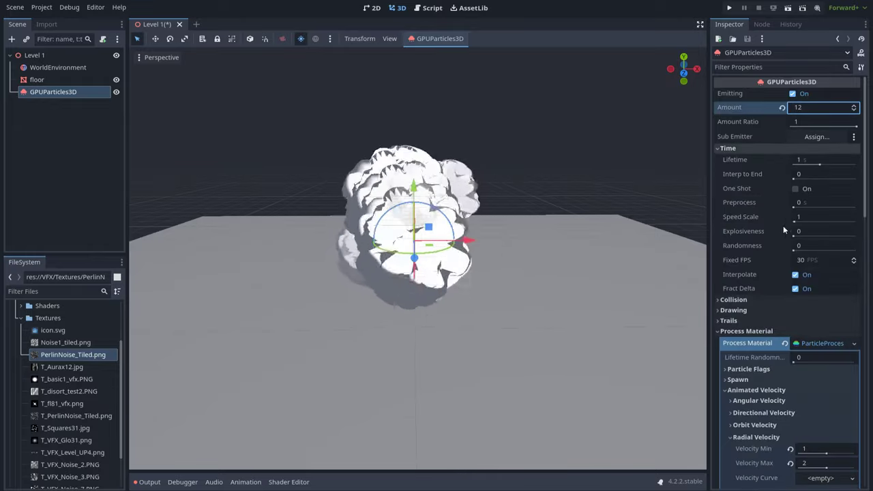
pyautogui.click(822, 232)
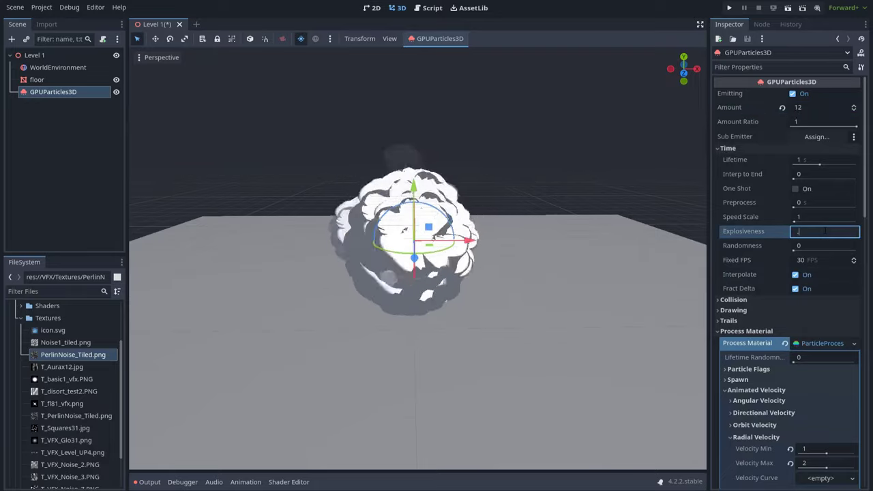
pyautogui.write('.85')
pyautogui.press('Return')
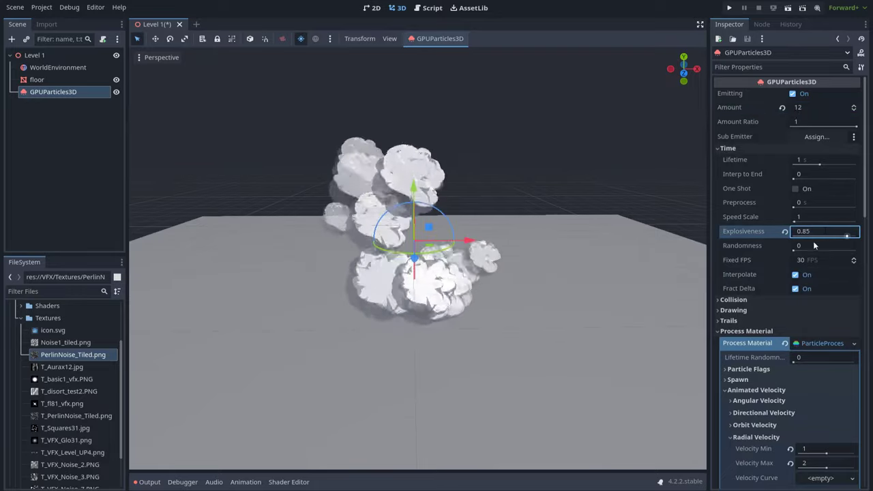
# In the process material's spawn settings, set Angle Min to -180° and Angle Max to 180°.
pyautogui.scroll(-5, 800, 266)
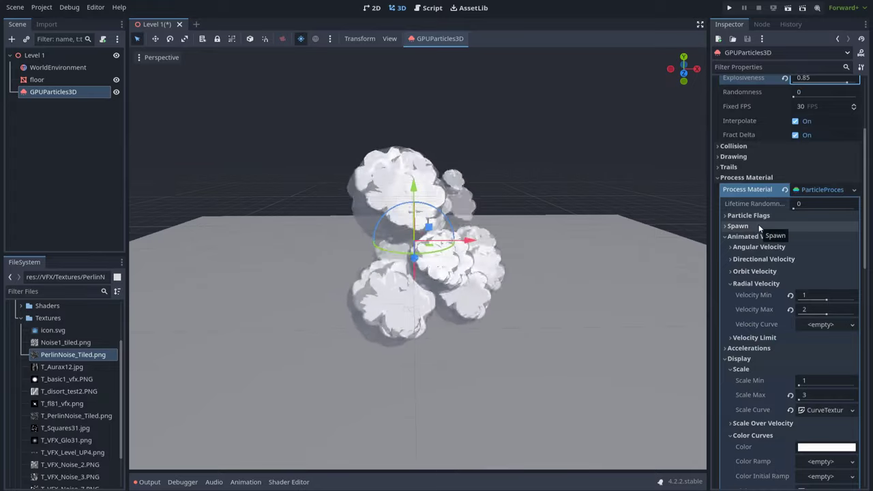
pyautogui.click(758, 225)
pyautogui.click(755, 247)
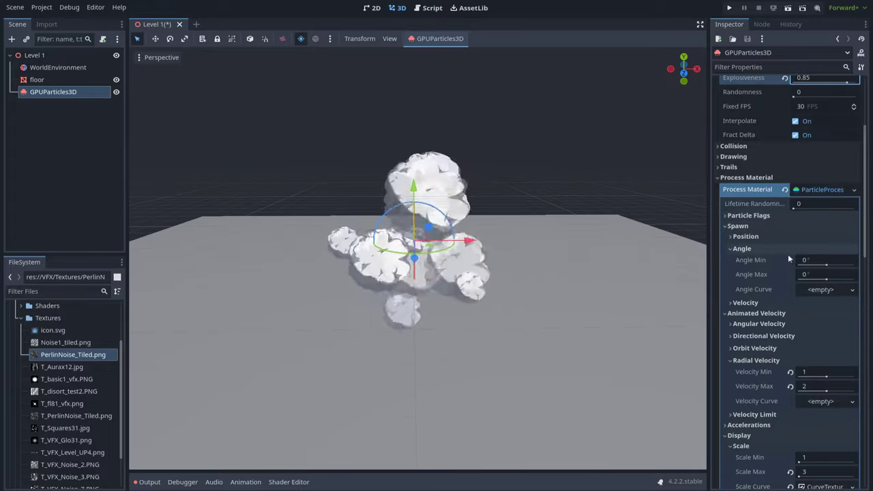
pyautogui.click(815, 260)
pyautogui.write('-')
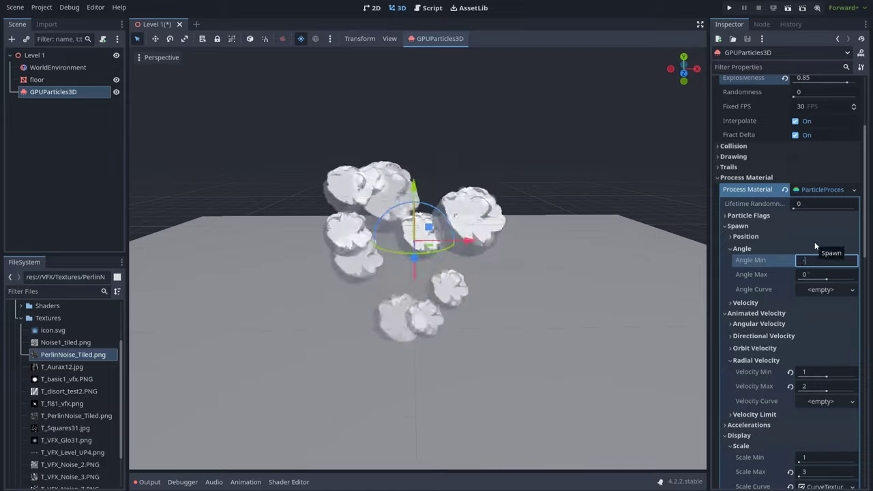
pyautogui.write('180')
pyautogui.press('Return')
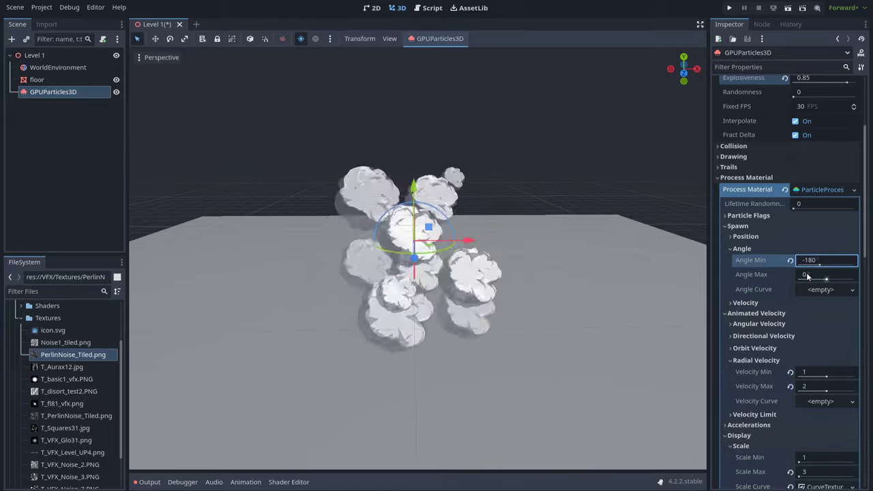
pyautogui.click(807, 275)
pyautogui.write('180')
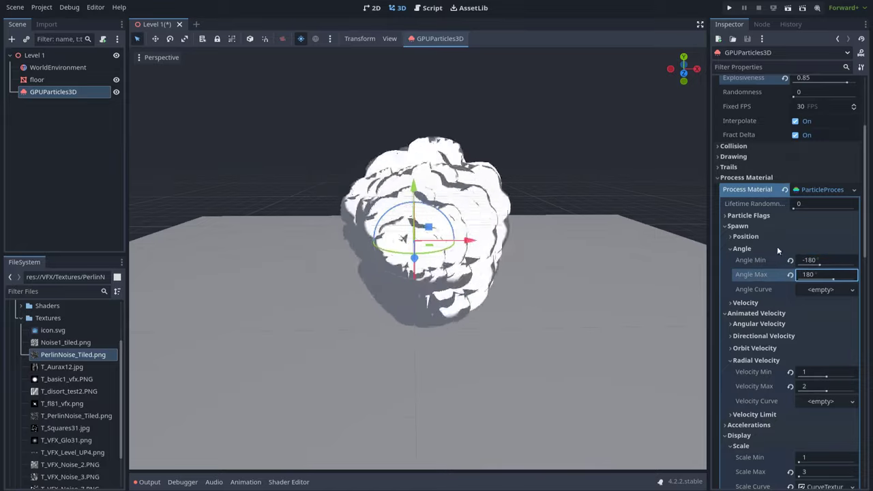
# Change the process material's Emission Shape to Ring in the spawn position settings.
pyautogui.click(745, 236)
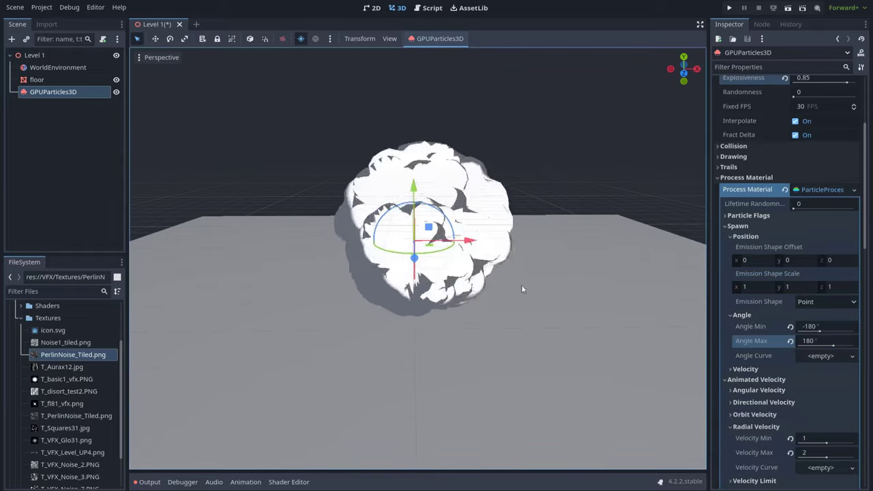
pyautogui.scroll(-2, 521, 289)
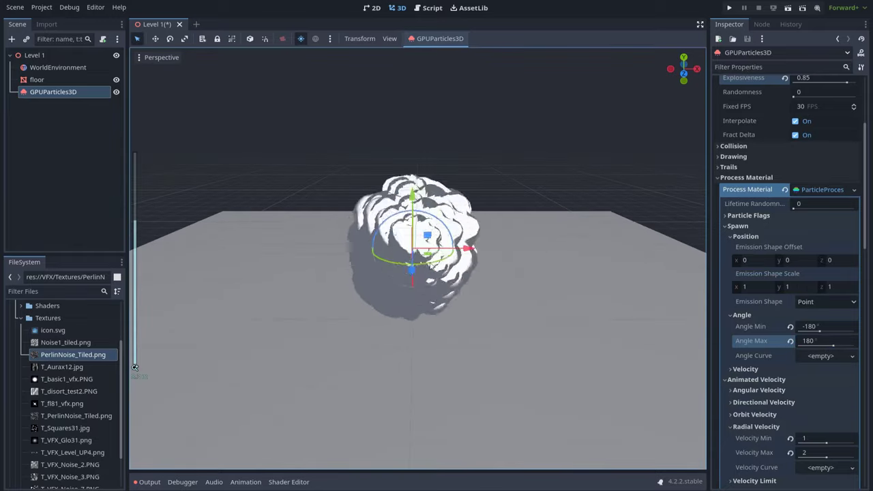
pyautogui.click(809, 305)
pyautogui.click(814, 389)
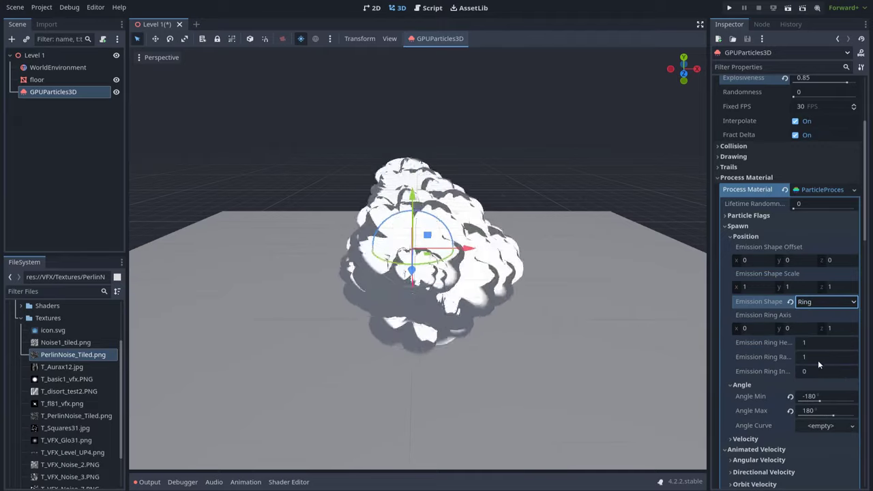
# Orient the emission ring around the Y axis by setting its axis to 0, 1, 0.
pyautogui.click(833, 329)
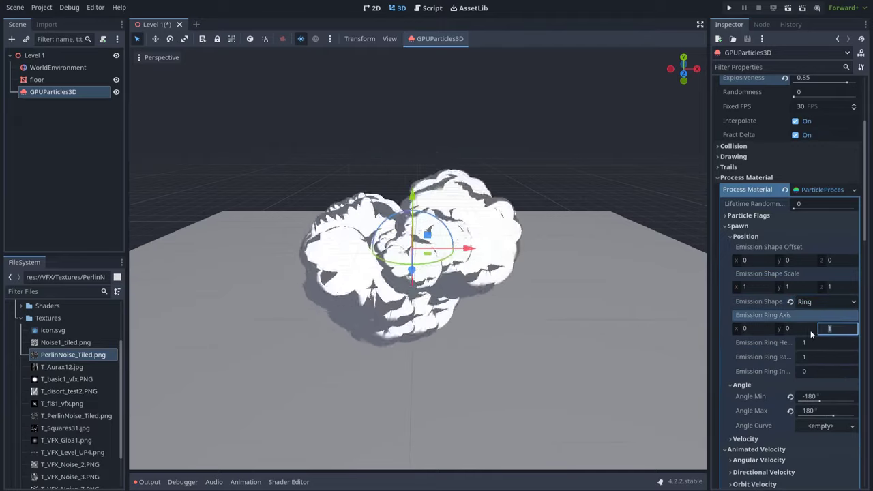
pyautogui.click(791, 328)
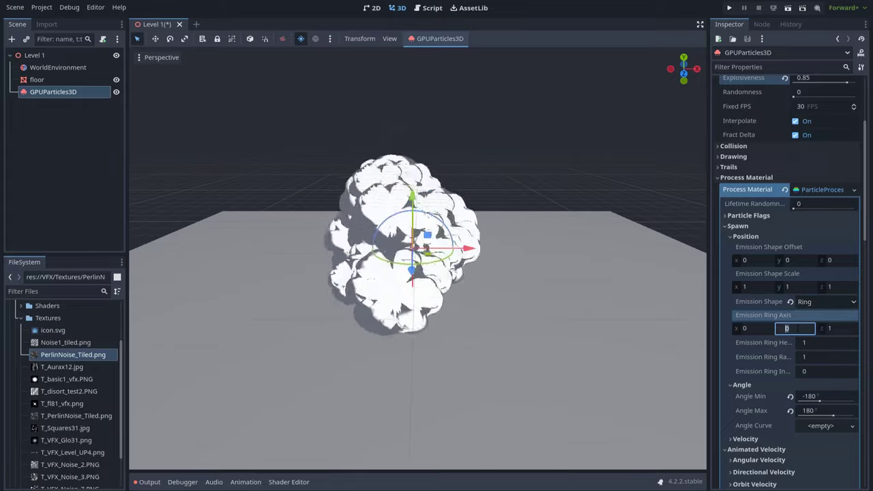
pyautogui.write('1')
pyautogui.press('Tab')
pyautogui.write('0')
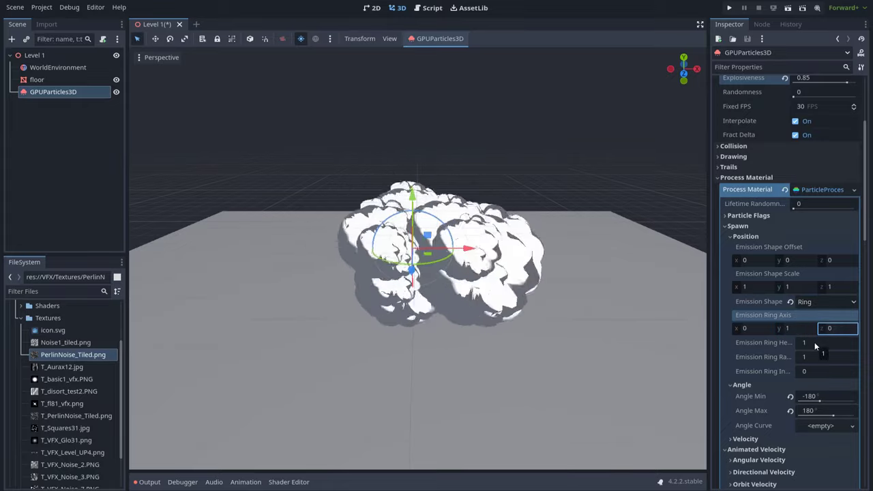
# Set the emission ring's height to 0 and its inner radius to 1.
pyautogui.press('Tab')
pyautogui.write('0')
pyautogui.press('Tab')
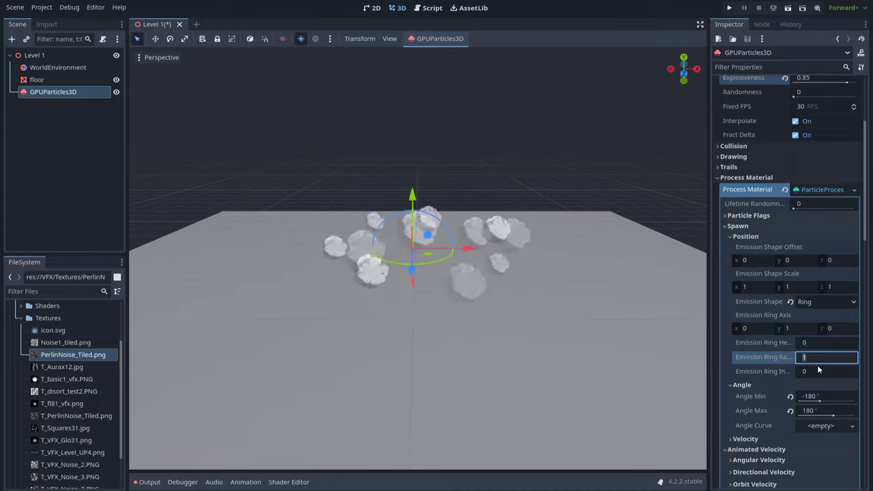
pyautogui.press('Tab')
pyautogui.write('1')
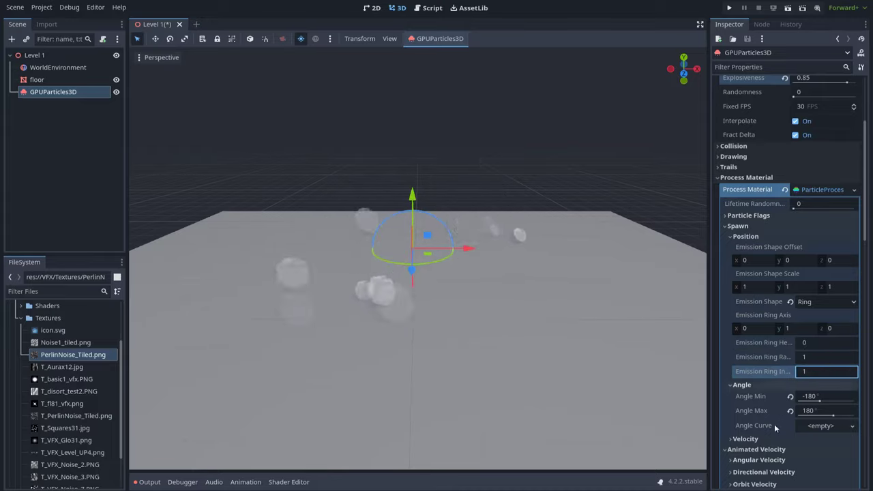
# Set the spawn velocity Direction to 0, 1, 0 with Initial Velocity Min 0.5 and Max 1.
pyautogui.scroll(-3, 774, 423)
pyautogui.click(764, 285)
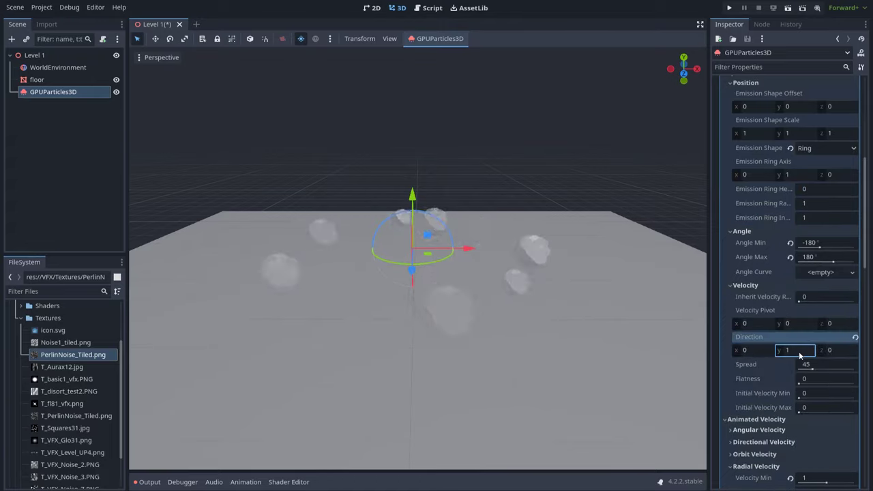
pyautogui.click(821, 393)
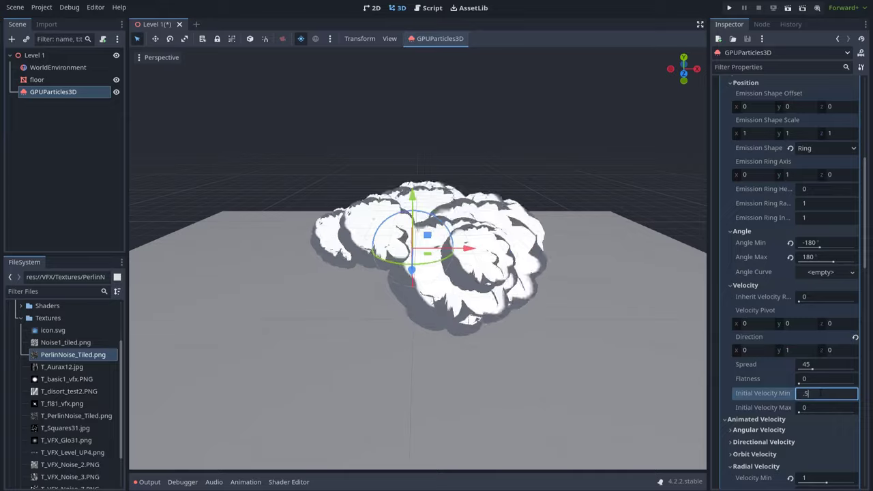
pyautogui.click(822, 407)
pyautogui.write('1')
pyautogui.press('Return')
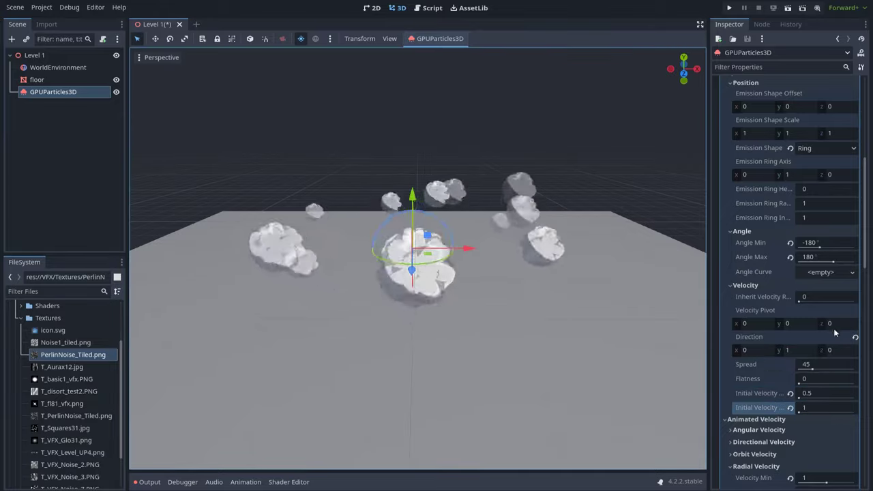
# Assign a new GradientTexture1D to the particles' Color Ramp and enable Use HDR on it.
pyautogui.scroll(-8, 834, 332)
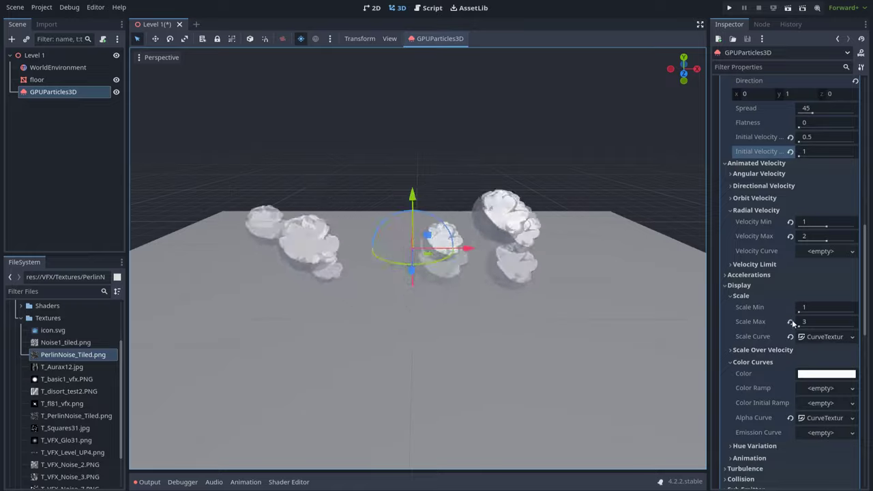
pyautogui.scroll(-2, 791, 320)
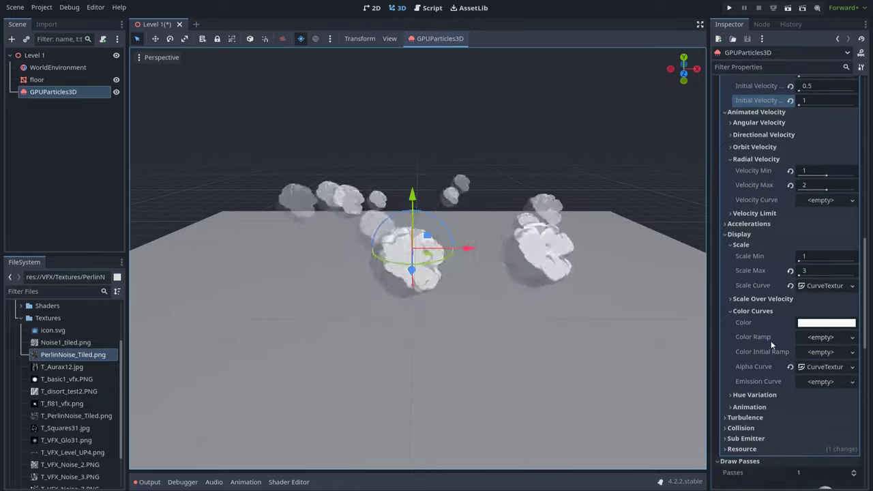
pyautogui.click(843, 340)
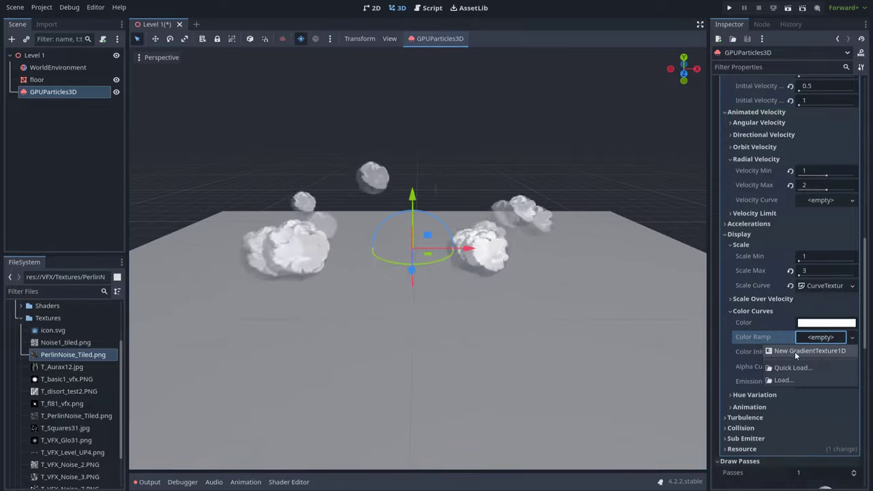
pyautogui.click(813, 352)
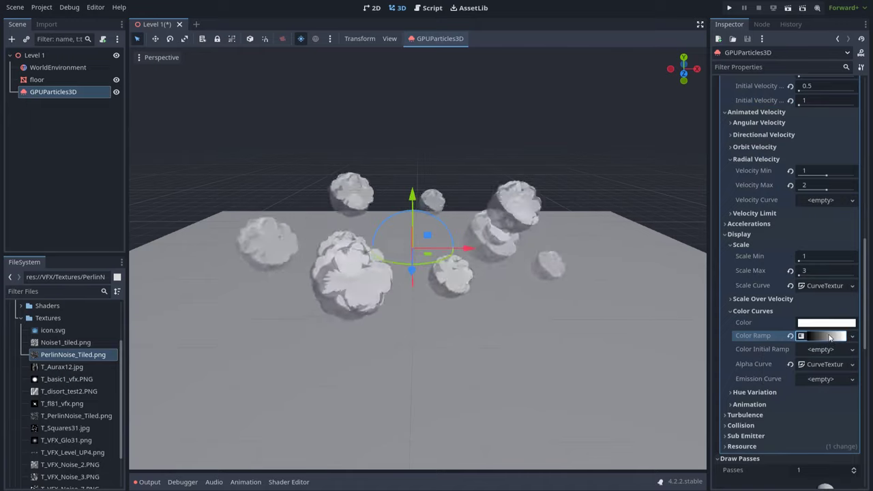
pyautogui.click(828, 336)
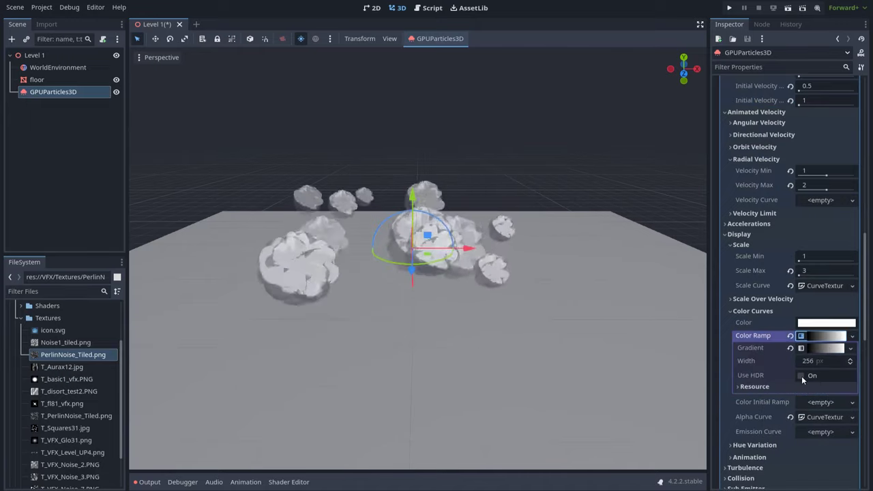
pyautogui.click(801, 376)
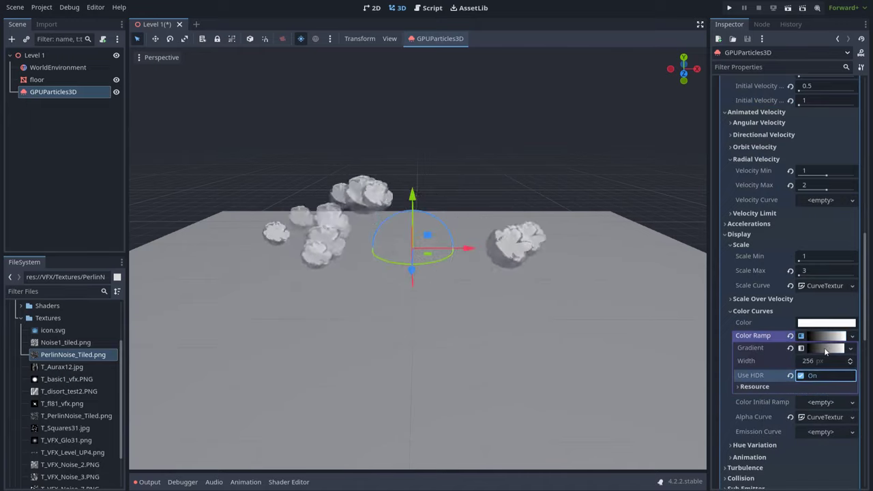
# Set the gradient's first color stop to the RAW color R 0.4, G 0.05, B 1.2.
pyautogui.click(825, 349)
pyautogui.click(739, 387)
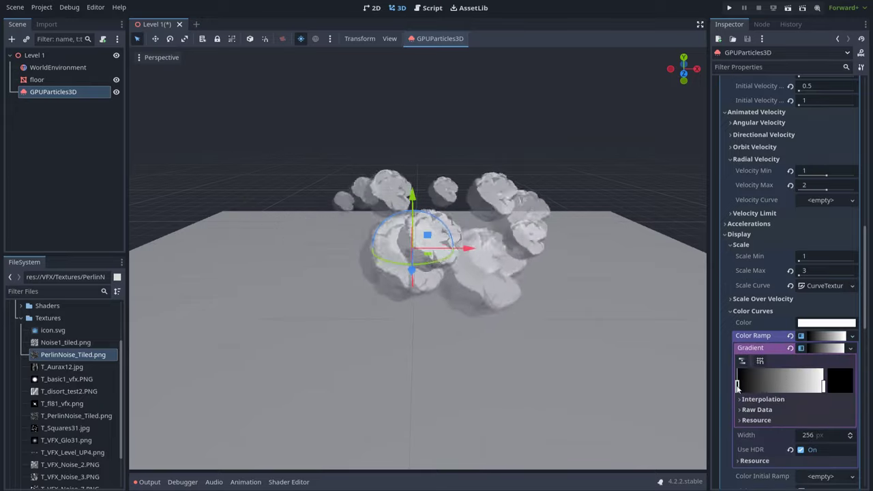
pyautogui.click(839, 385)
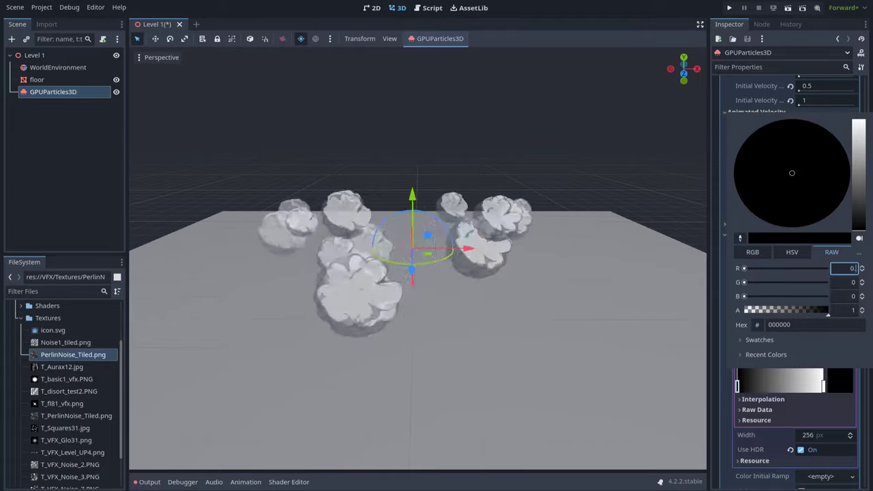
pyautogui.write('0.4')
pyautogui.press('Tab')
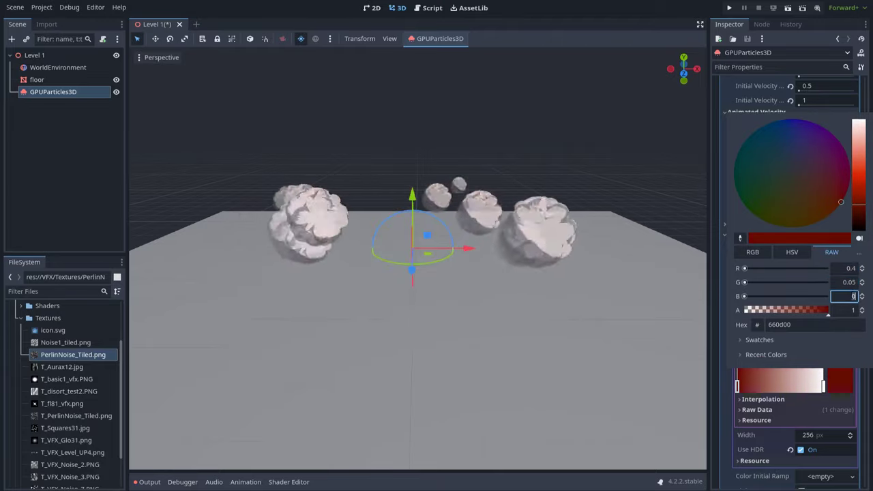
pyautogui.press('Return')
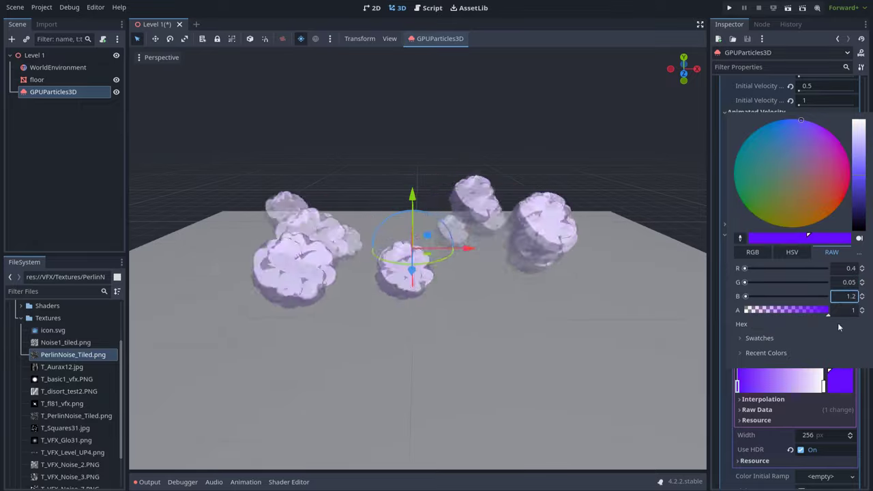
# Set the color ramp gradient's last color stop to black.
pyautogui.click(726, 390)
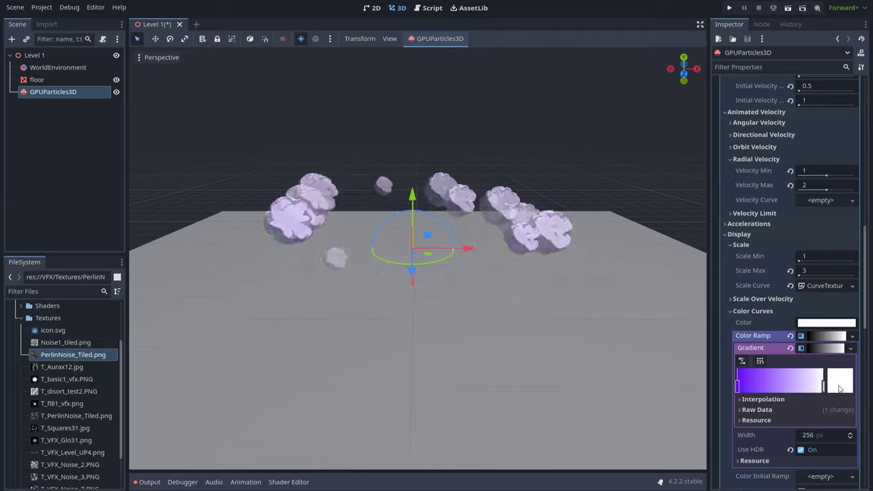
pyautogui.click(839, 389)
pyautogui.moveTo(860, 205); pyautogui.dragTo(860, 222)
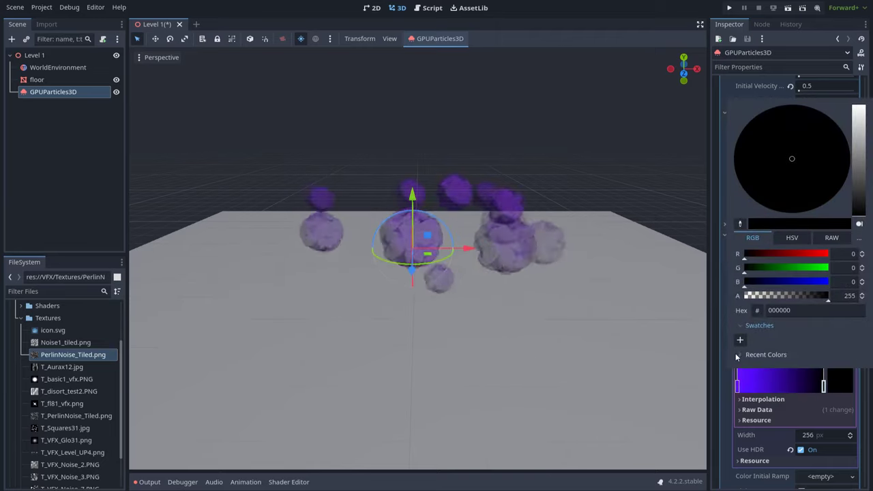
# Add a gradient stop near the start with RAW color R 0.2, G 0.05, B 1 and set the interpolation mode to Cubic.
pyautogui.click(745, 386)
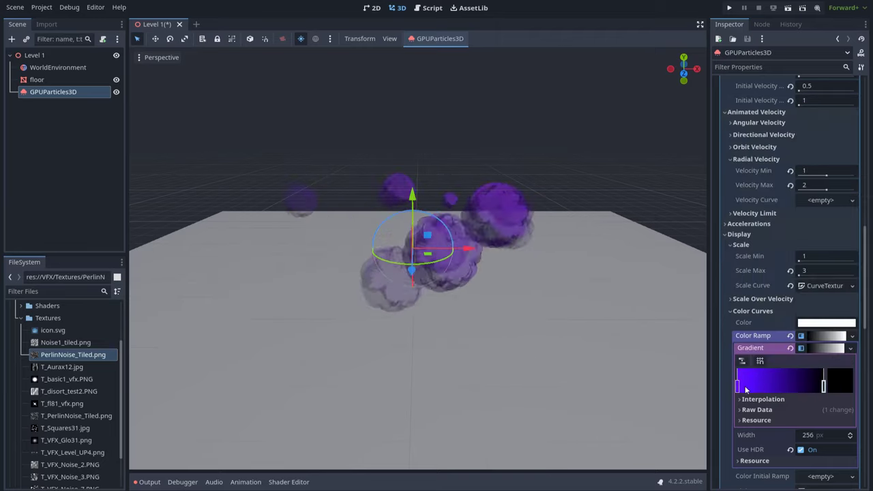
pyautogui.click(744, 386)
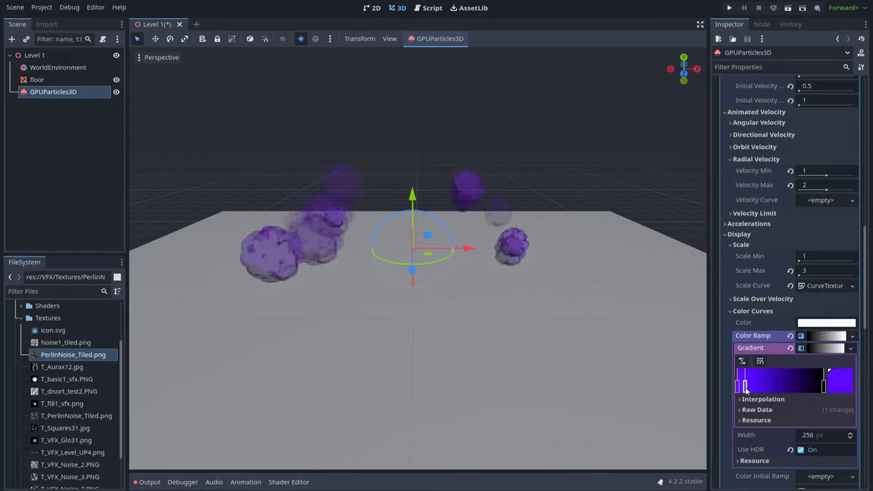
pyautogui.click(841, 389)
pyautogui.click(829, 240)
pyautogui.click(847, 255)
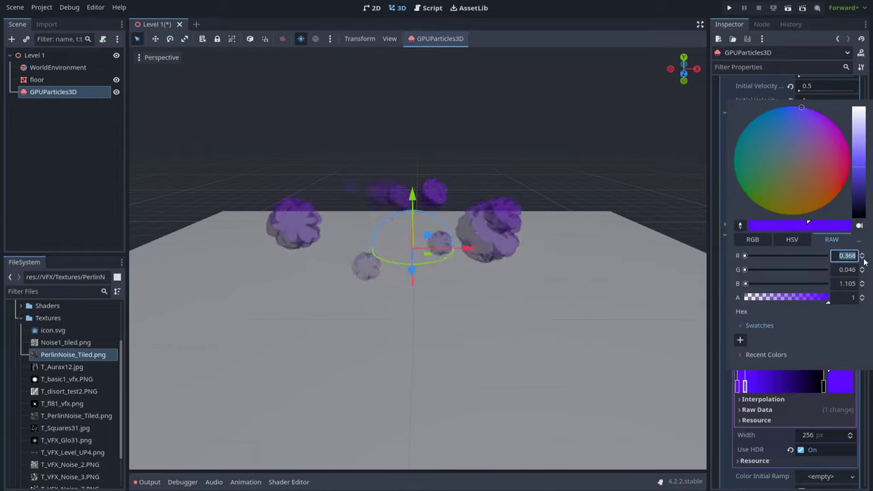
pyautogui.write('0.2')
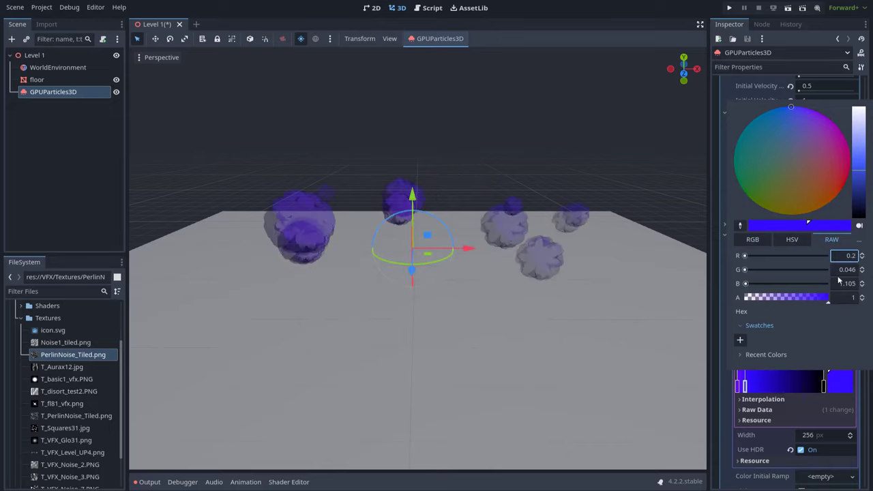
pyautogui.press('Tab')
pyautogui.write('0.05')
pyautogui.press('Tab')
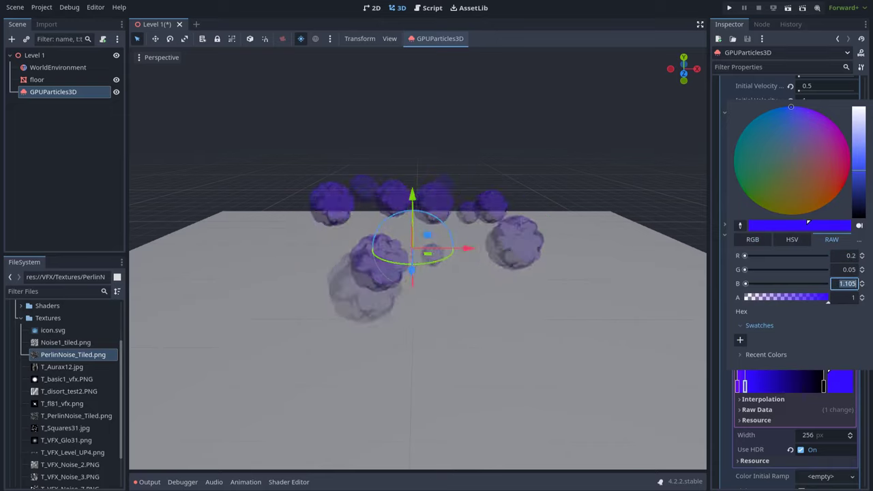
pyautogui.write('1')
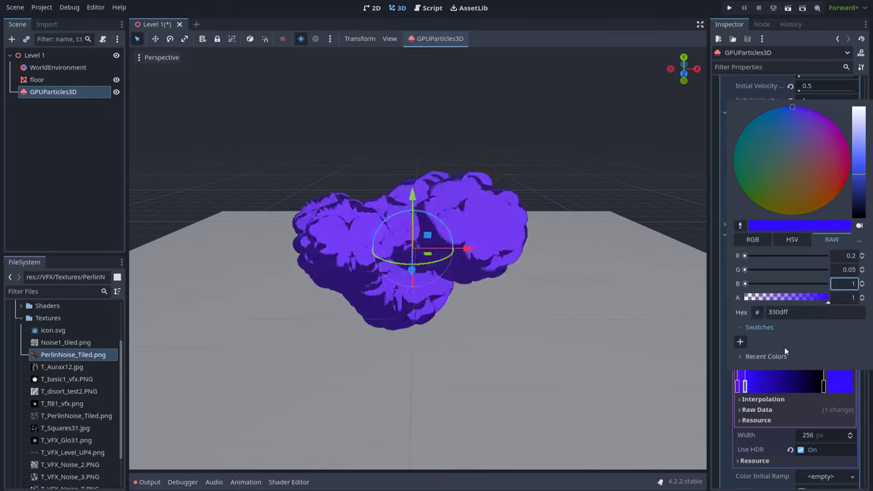
pyautogui.click(725, 367)
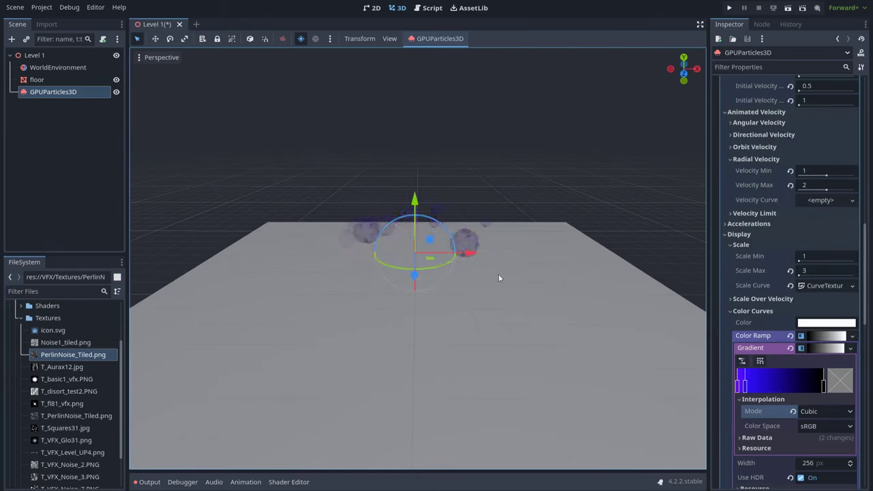
# Enable One Shot on the particles and re-trigger emission to preview the single burst.
pyautogui.scroll(10, 811, 225)
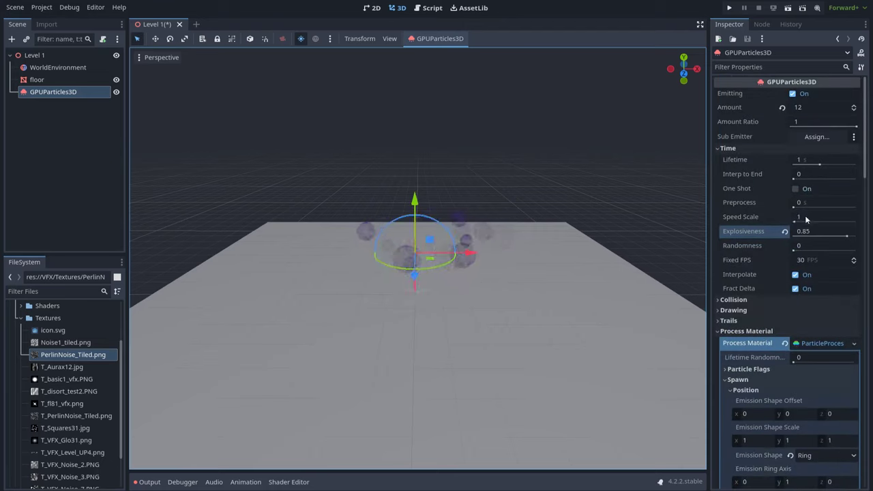
pyautogui.click(794, 188)
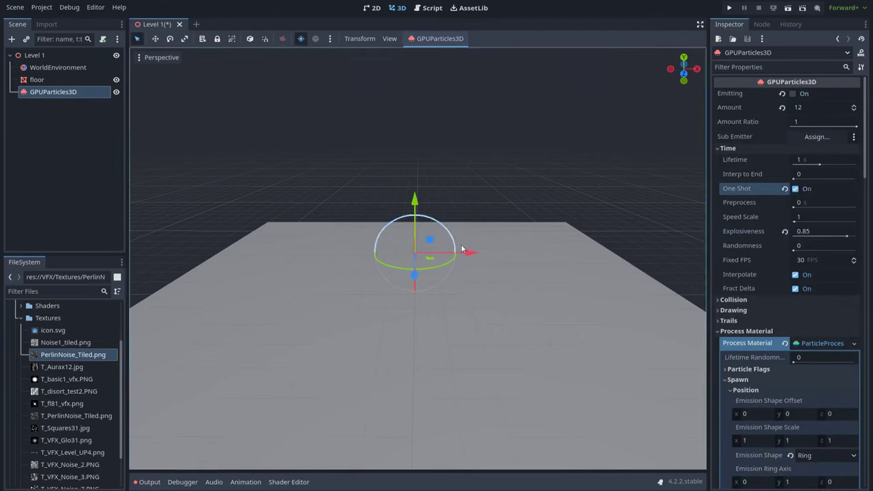
pyautogui.click(792, 94)
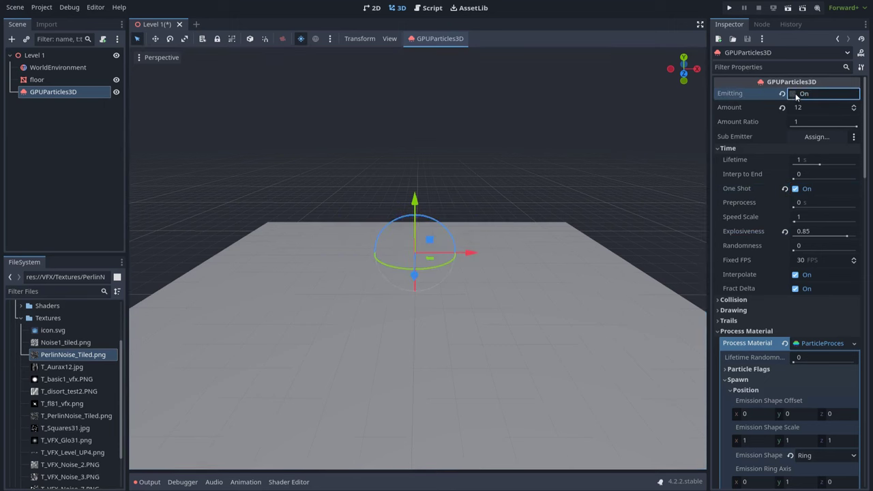
pyautogui.click(793, 94)
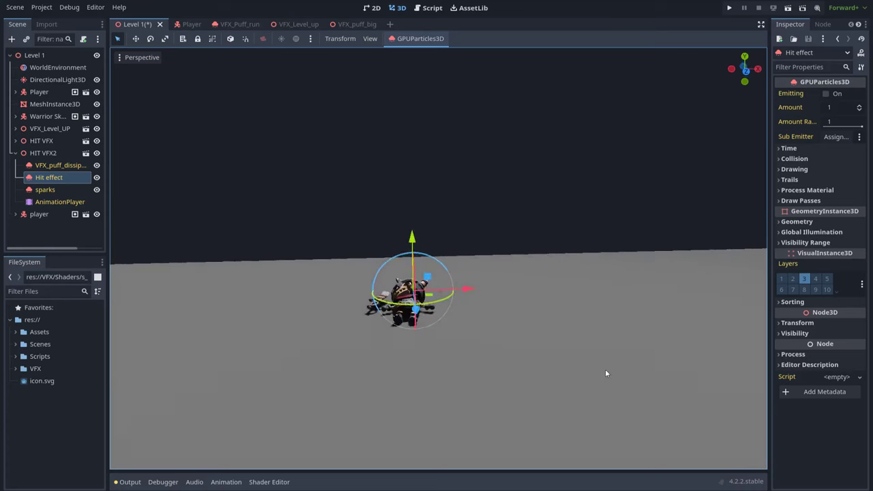
# Emit the Hit effect once and move the sparks emitter along the X axis away from the character.
pyautogui.click(826, 94)
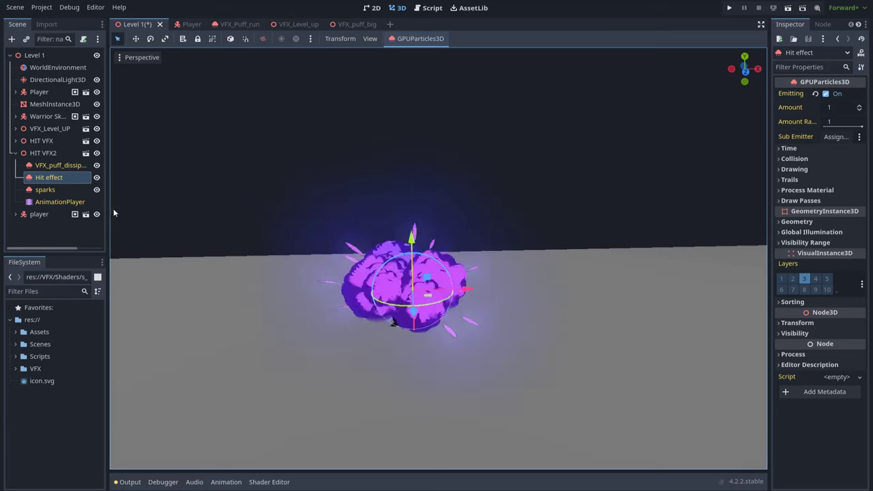
pyautogui.click(68, 190)
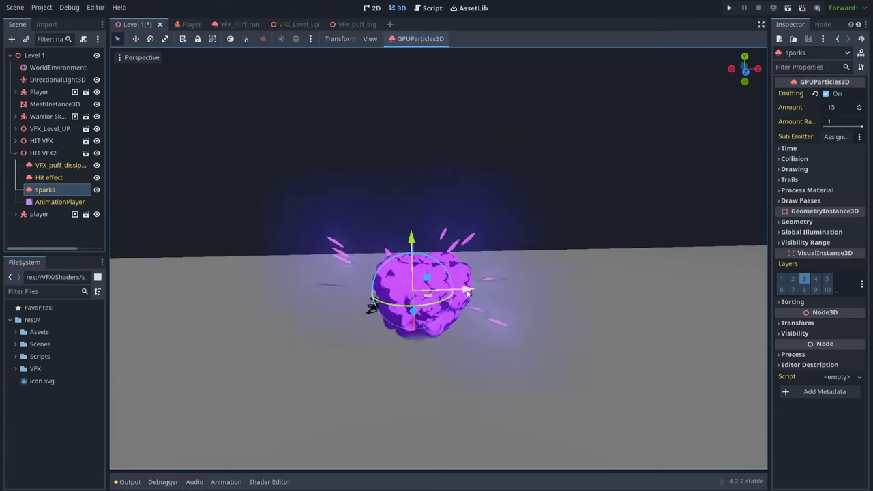
pyautogui.moveTo(466, 290); pyautogui.dragTo(546, 294)
pyautogui.moveTo(602, 293); pyautogui.dragTo(599, 297)
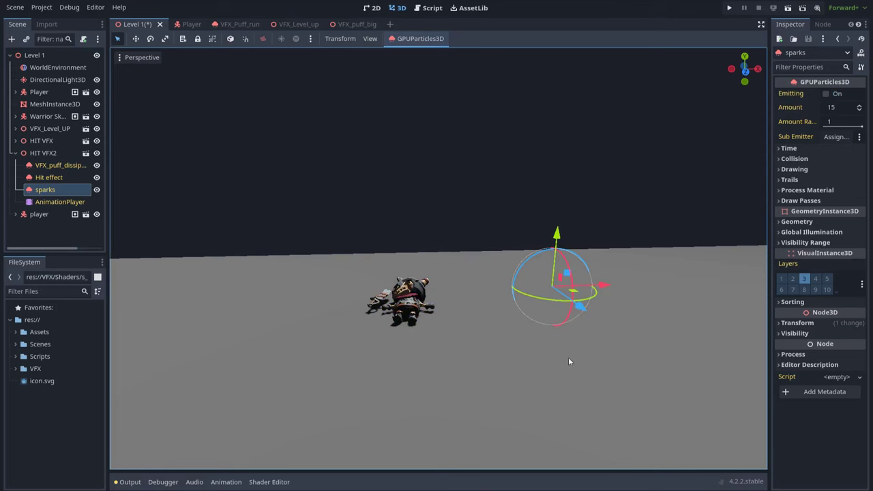
# Move the Hit effect emitter to the opposite side of the character from the sparks.
pyautogui.moveTo(569, 356); pyautogui.dragTo(495, 361, button='middle')
pyautogui.scroll(-2, 485, 362)
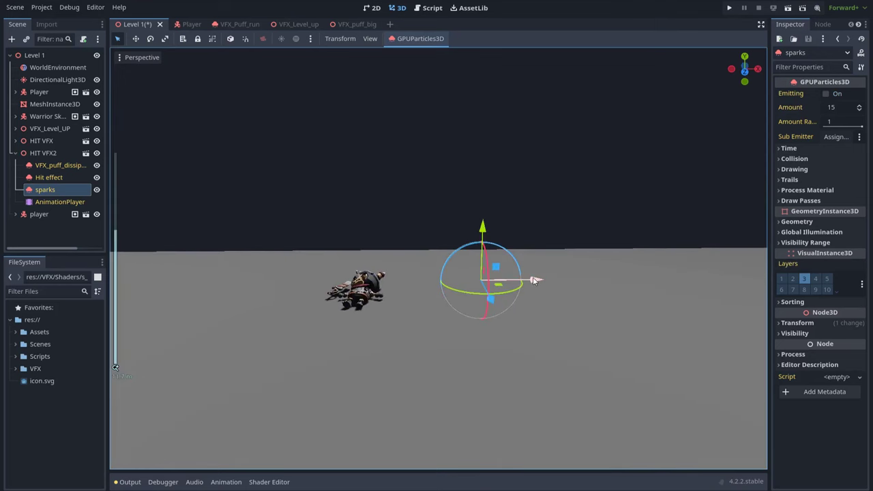
pyautogui.click(380, 283)
pyautogui.moveTo(286, 292); pyautogui.dragTo(230, 292)
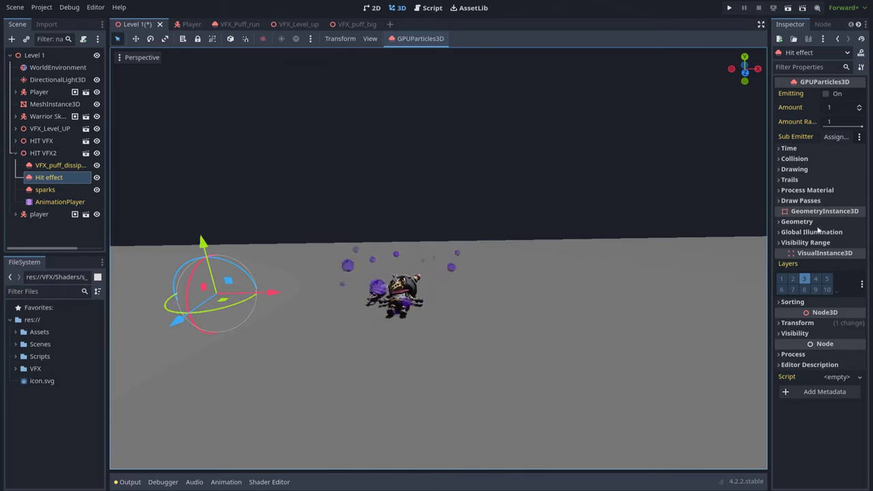
# Examine the Hit effect's material override, restoring it if cleared, and its Scale Curve.
pyautogui.click(797, 221)
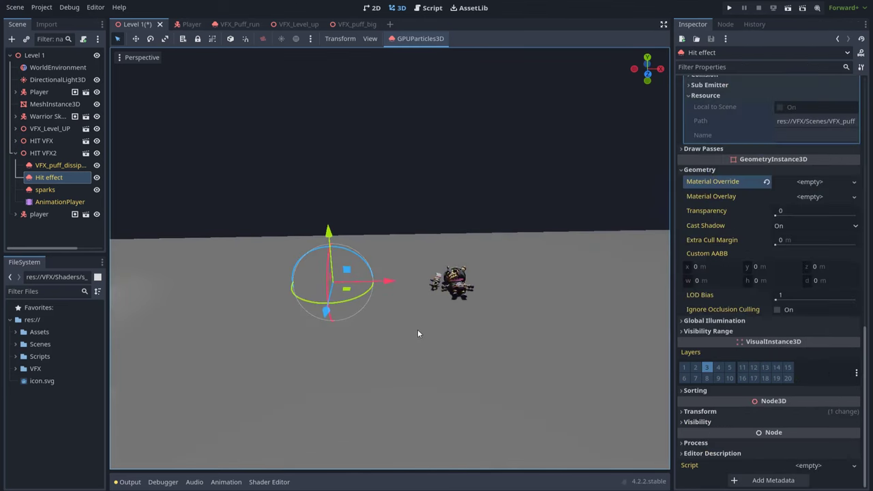
pyautogui.hotkey('ctrl', 'z')
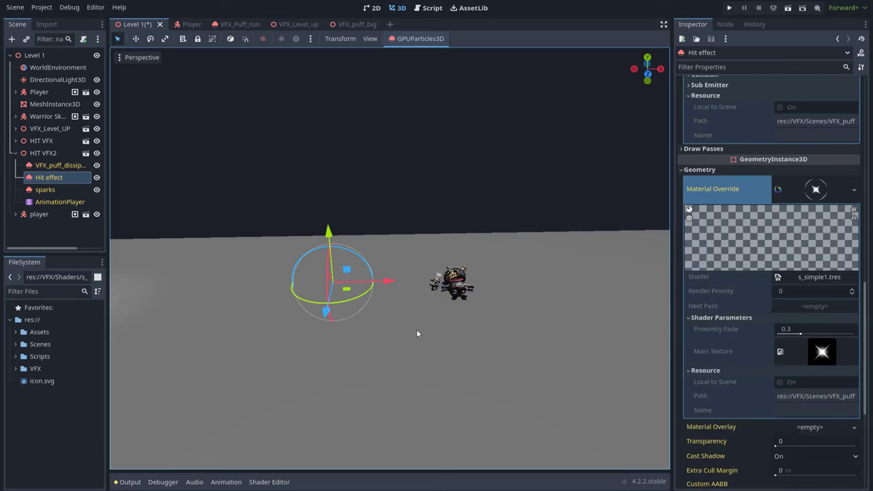
pyautogui.click(45, 190)
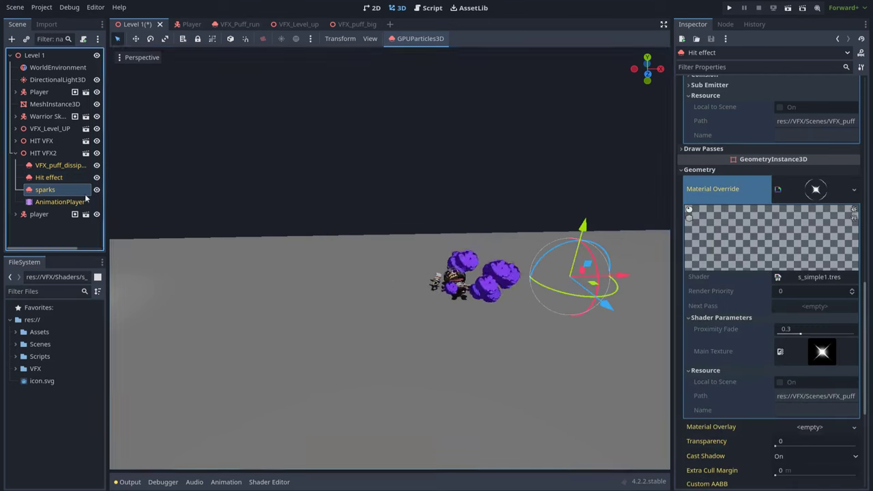
pyautogui.click(49, 178)
pyautogui.click(780, 336)
pyautogui.scroll(-3, 784, 320)
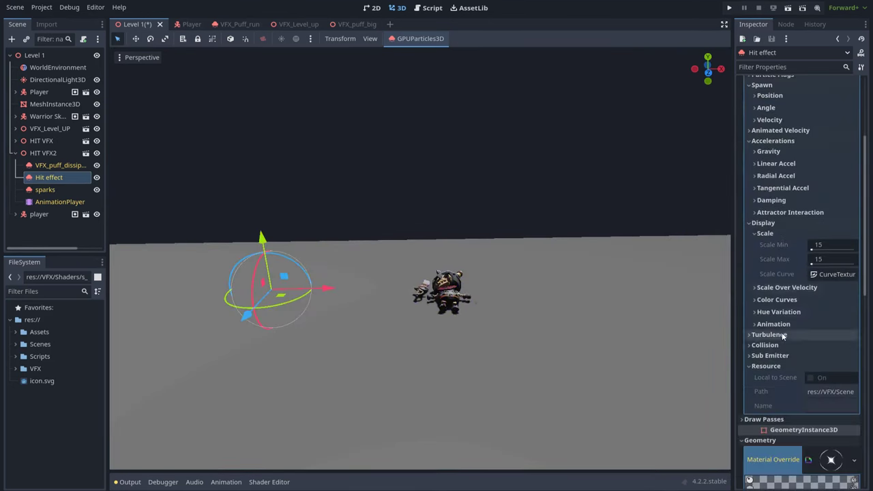
pyautogui.click(832, 275)
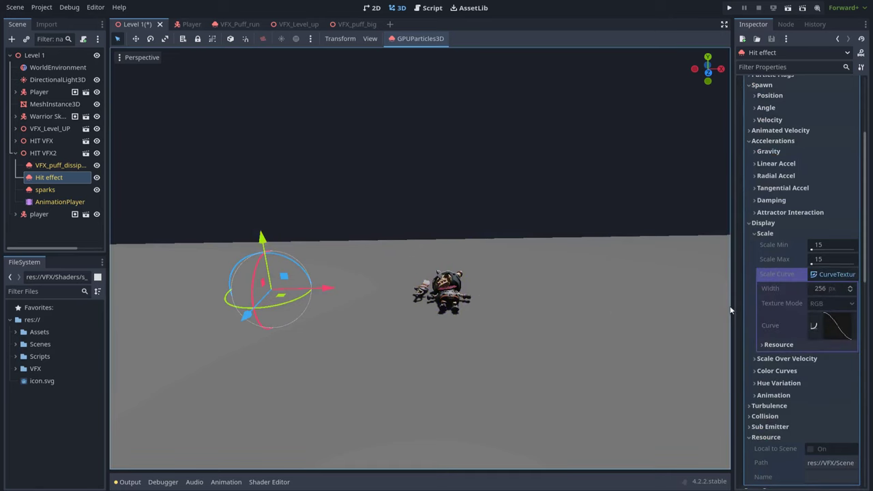
pyautogui.moveTo(725, 304); pyautogui.dragTo(670, 305)
pyautogui.click(815, 274)
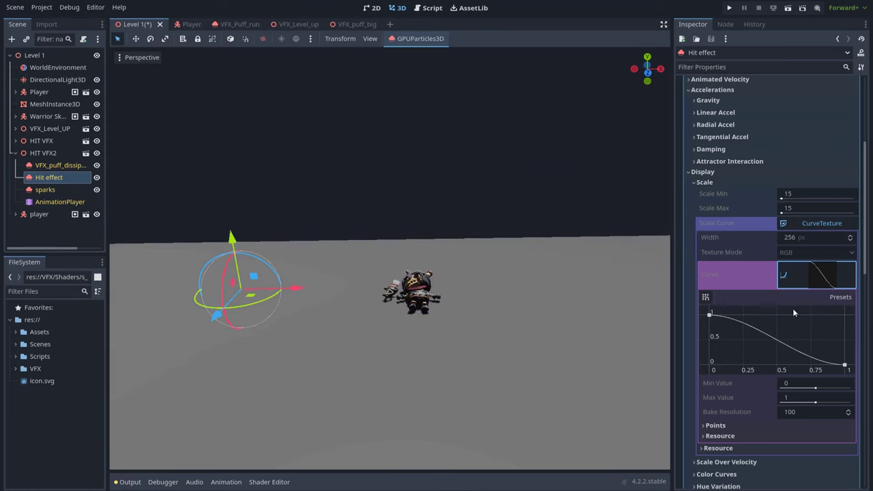
# Examine the sparks emitter's process material, draw pass mesh and material override.
pyautogui.click(45, 189)
pyautogui.press('f')
pyautogui.scroll(3, 465, 264)
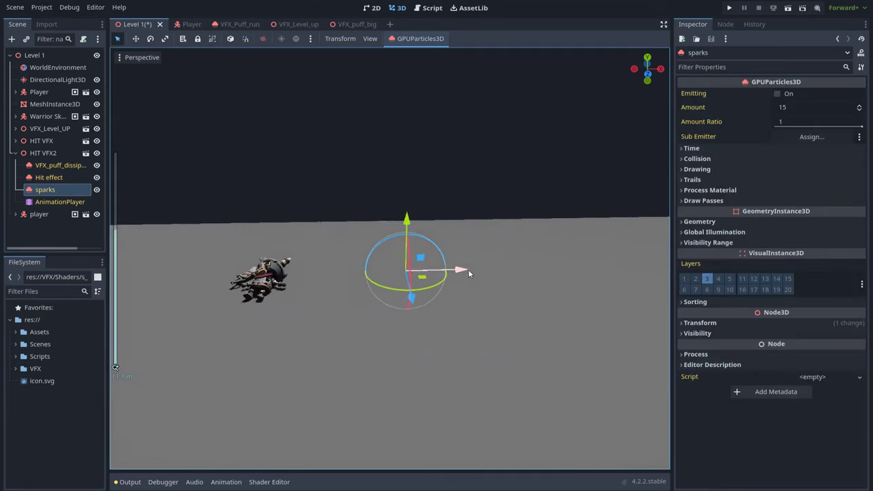
pyautogui.click(752, 201)
pyautogui.click(769, 188)
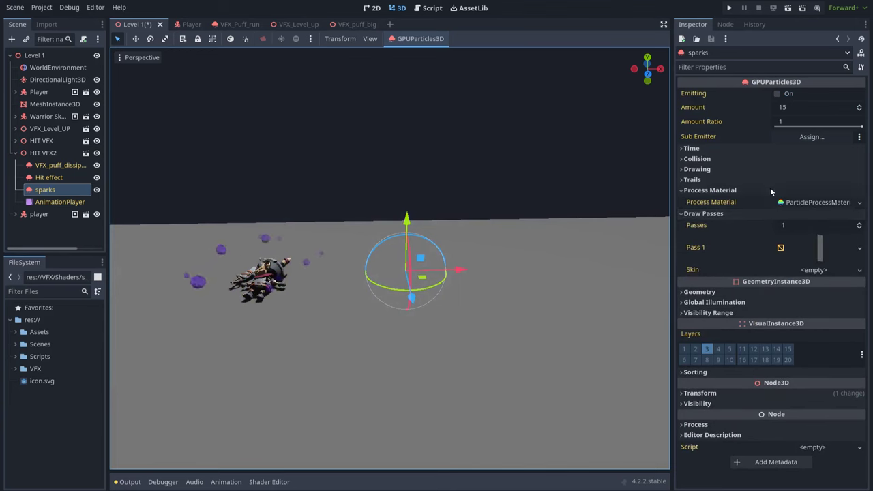
pyautogui.click(816, 202)
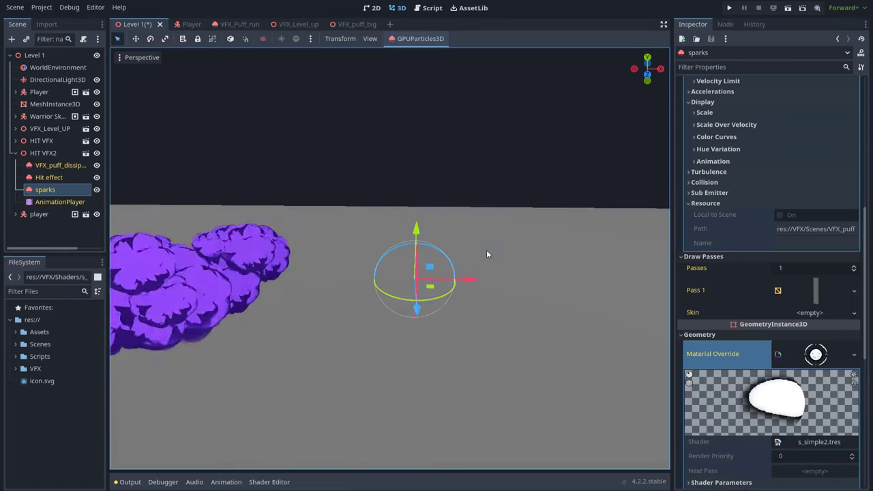
pyautogui.scroll(-3, 771, 307)
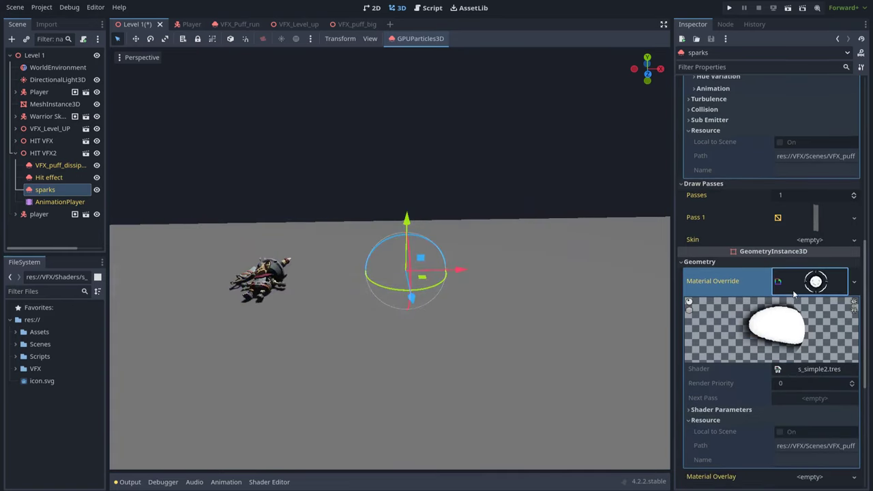
pyautogui.scroll(15, 794, 254)
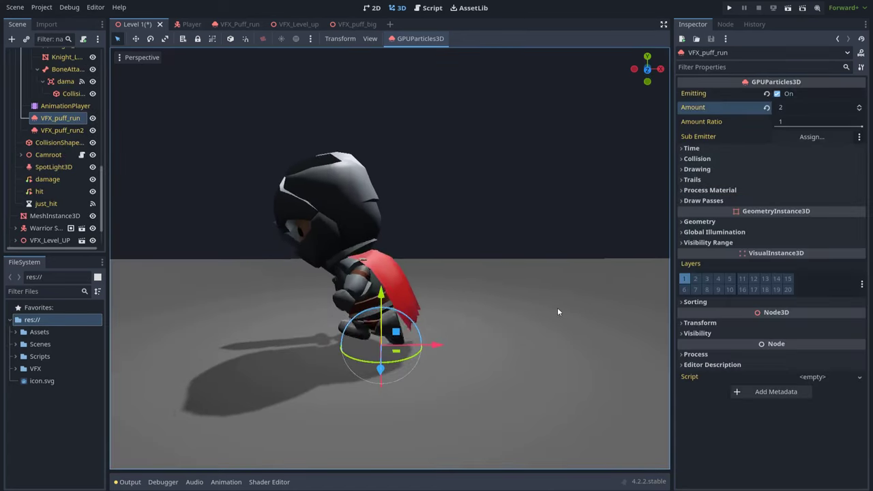
# Move the VFX_puff_run emitter behind the character and upward, and expand its process material settings.
pyautogui.moveTo(443, 346); pyautogui.dragTo(505, 345)
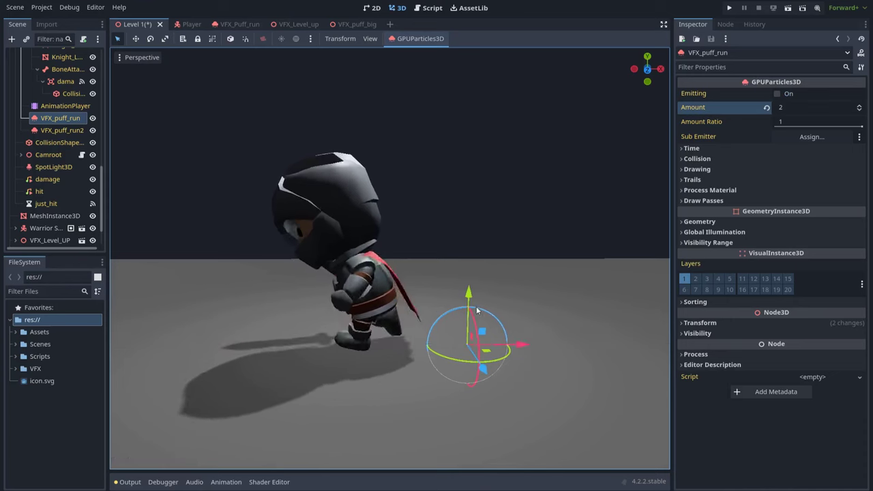
pyautogui.moveTo(467, 292); pyautogui.dragTo(447, 152)
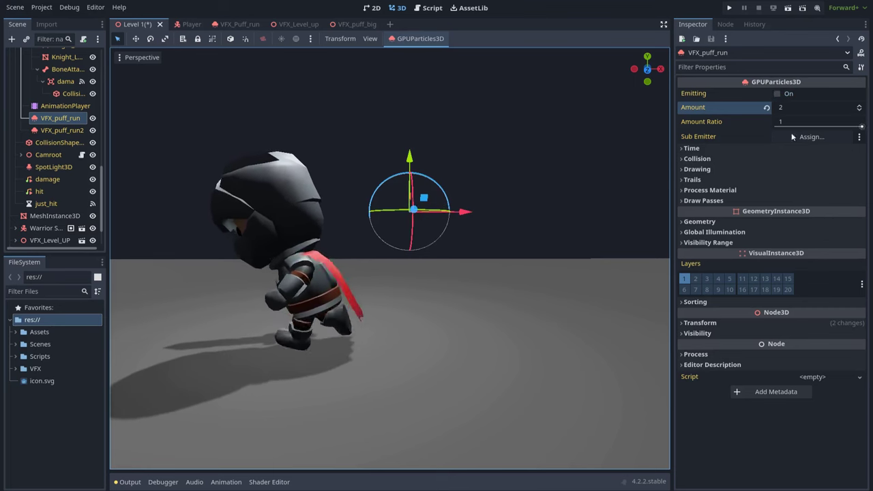
pyautogui.click(726, 191)
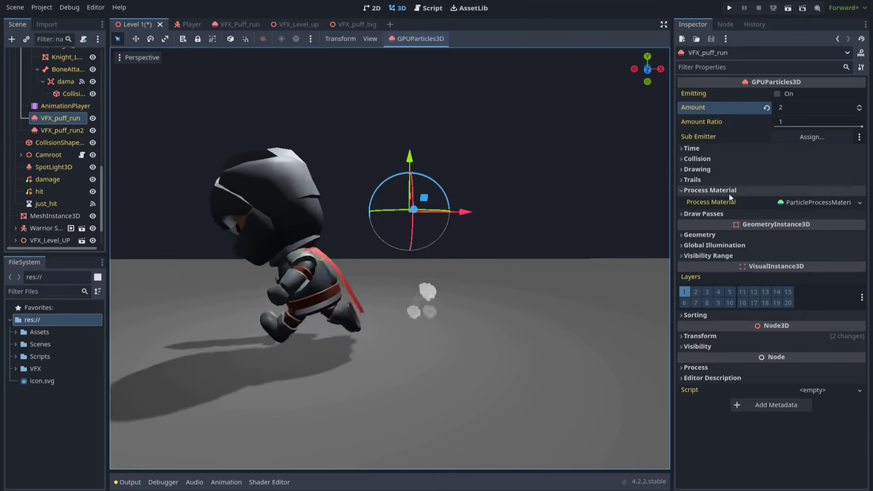
pyautogui.click(806, 202)
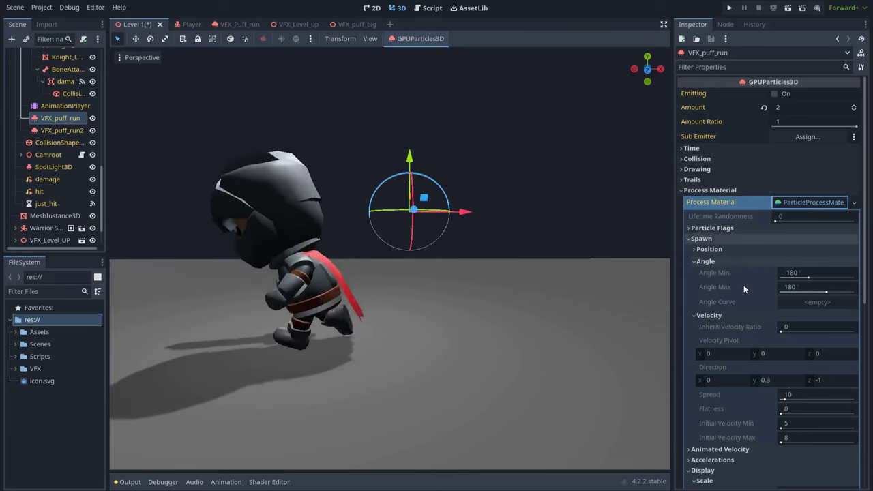
pyautogui.scroll(-2, 743, 289)
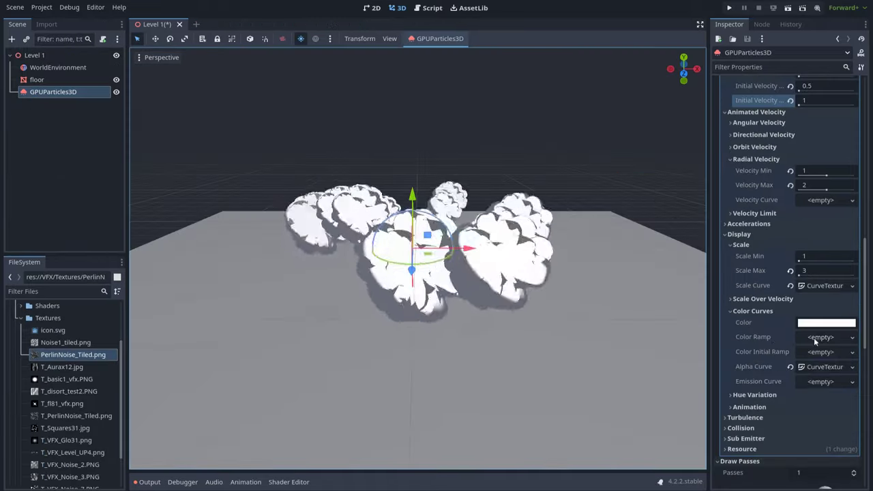
# Assign an HDR gradient texture to the Color Ramp and set its first stop's RAW values to R 0.4 and G 0.05.
pyautogui.click(841, 339)
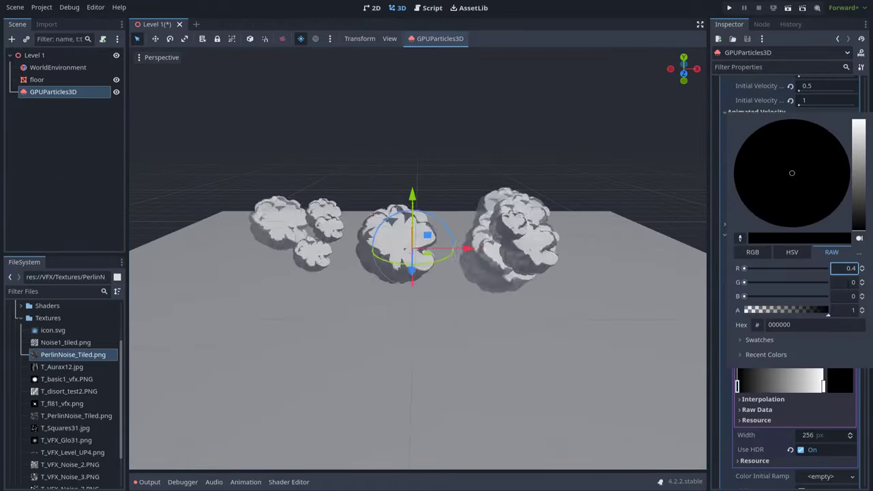
pyautogui.write('0.4')
pyautogui.press('Tab')
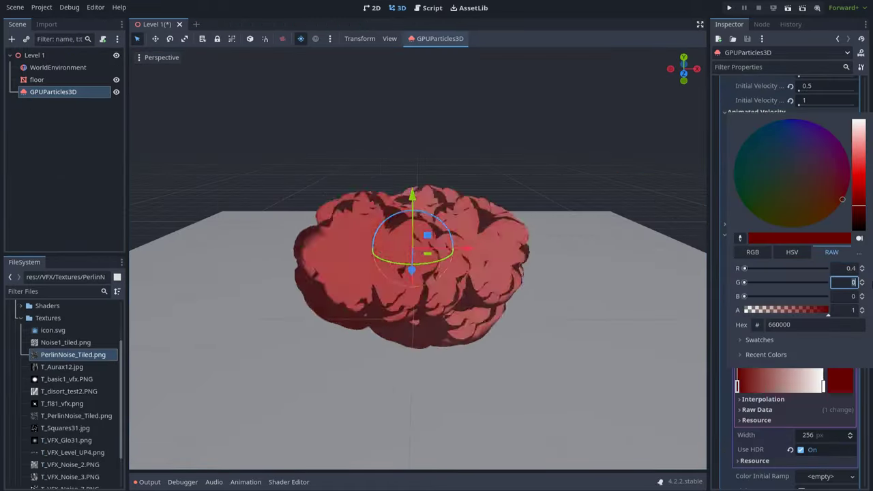
pyautogui.write('0.05')
pyautogui.press('Tab')
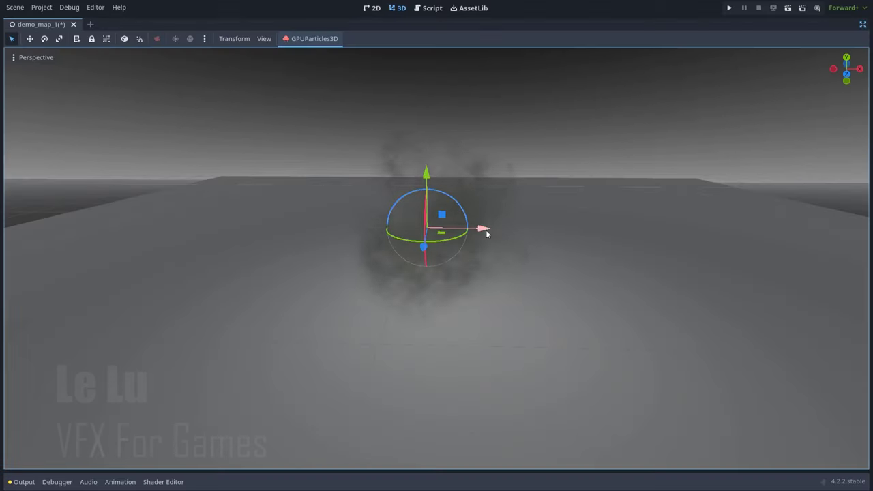
# Move the smoke emitter along the X axis in the demo_map_1 scene.
pyautogui.moveTo(485, 230); pyautogui.dragTo(510, 236)
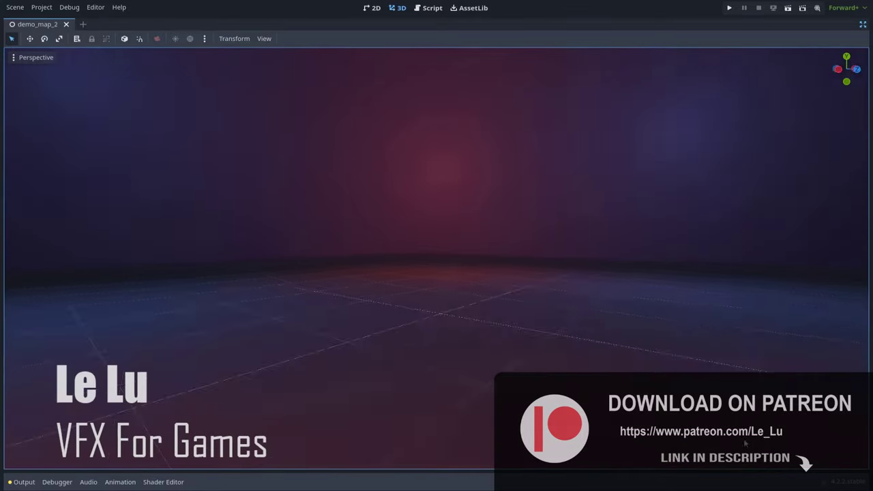